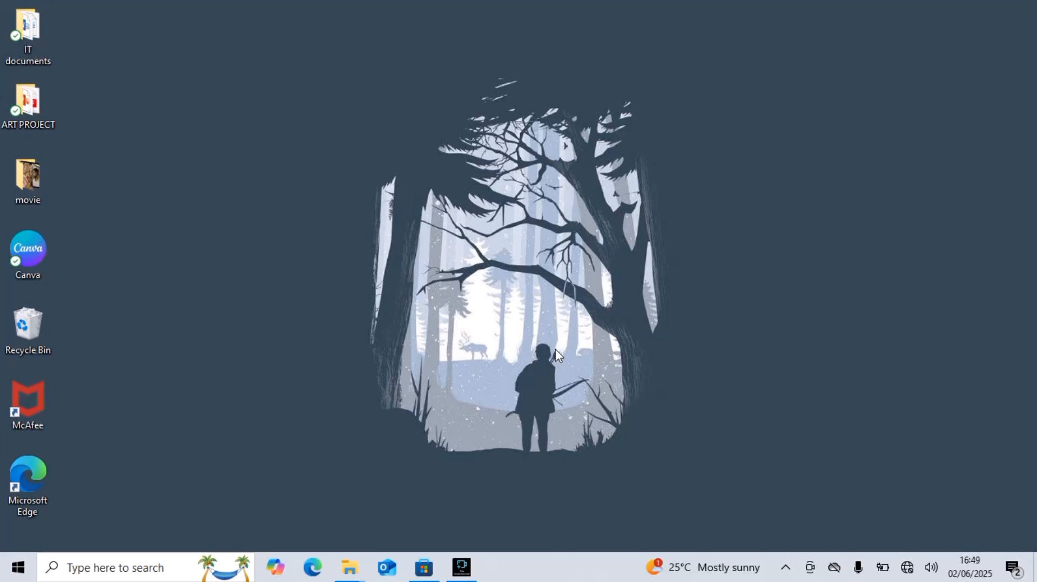
Step: Open Word in a maximised window and create a blank document
left_click(2, 574)
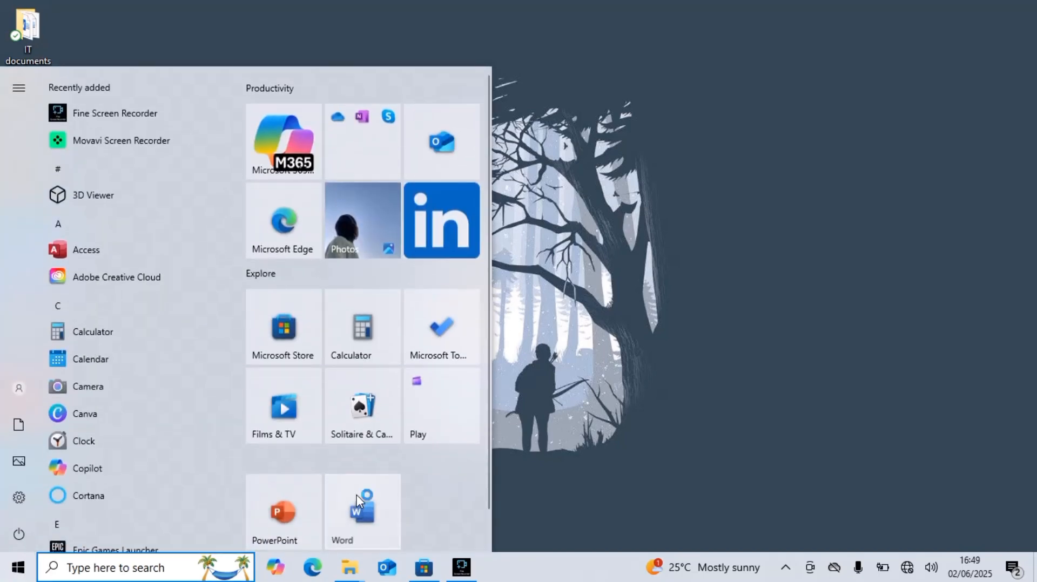
left_click(356, 495)
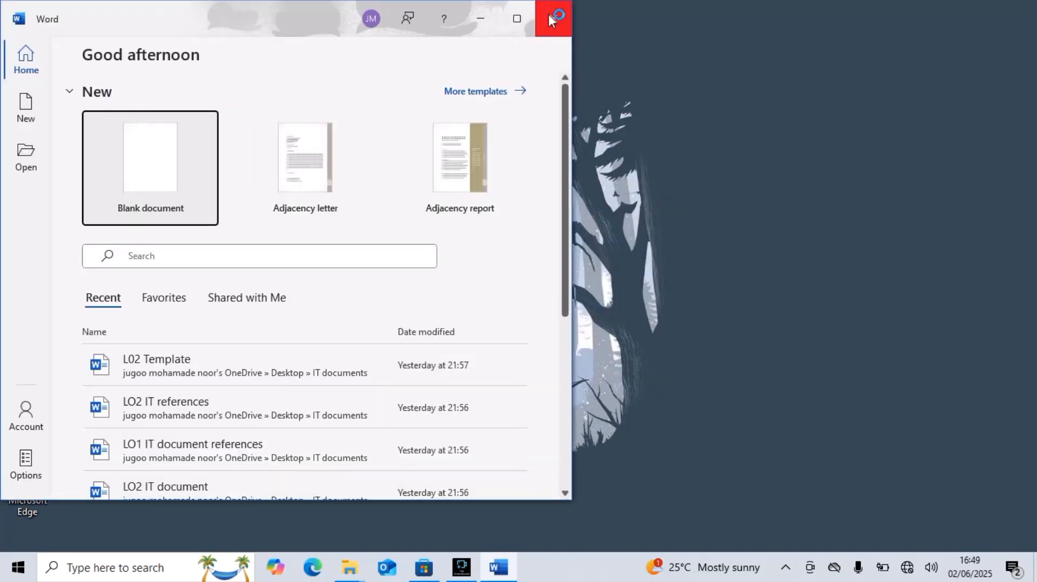
left_click(525, 17)
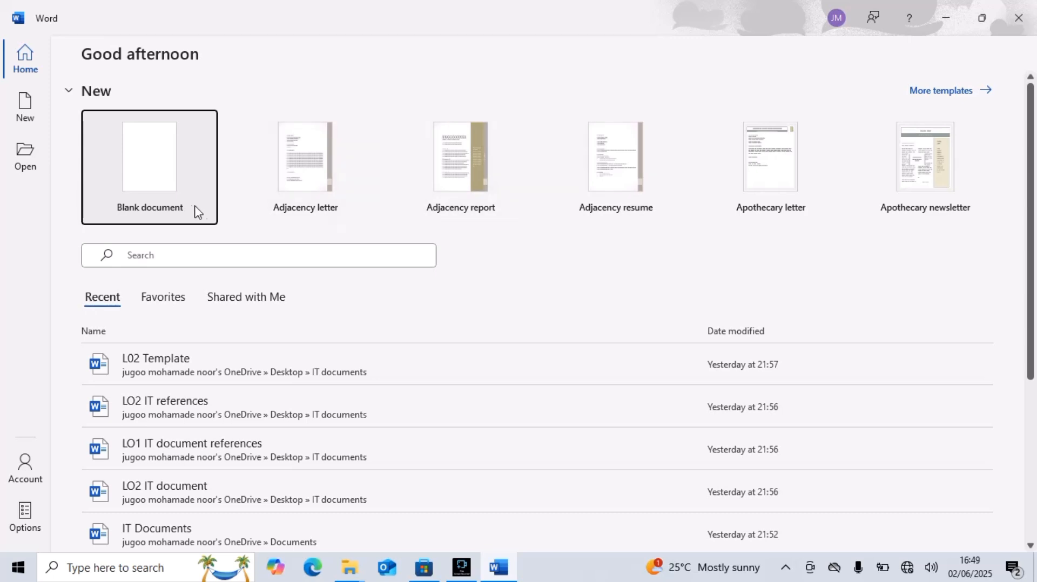
left_click(146, 183)
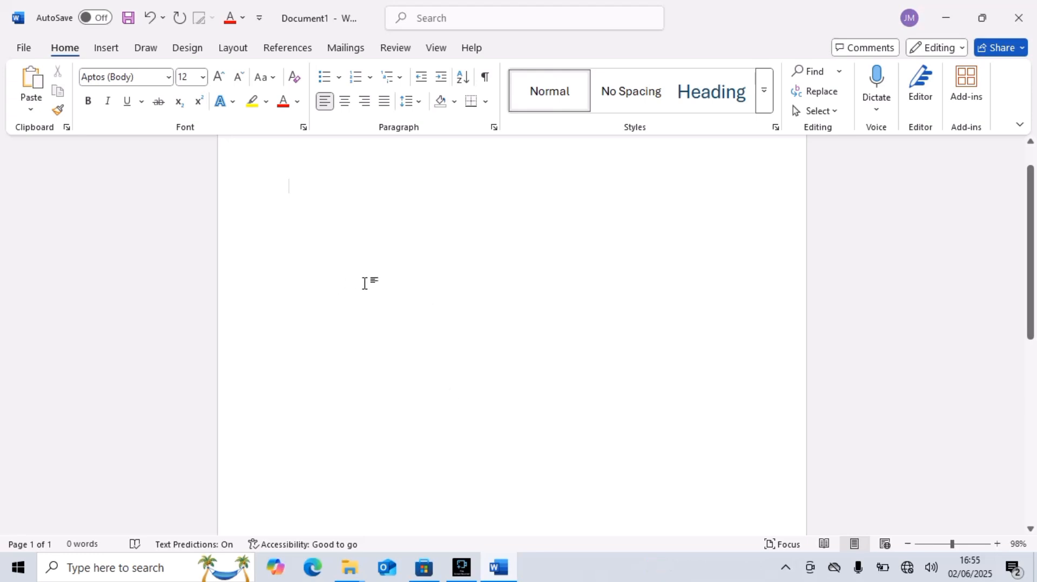
Step: Write two lines beginning "hi, my name is" and "my surname is", completed with the author's first name and surname
type("hi, my nam")
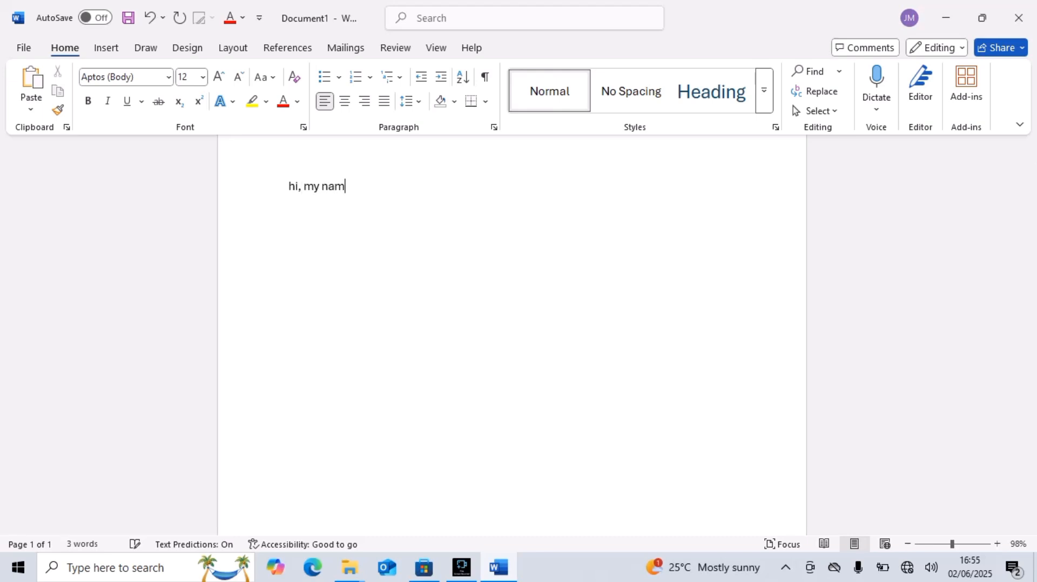
type("e is no")
key("BackSpace")
key("BackSpace")
key("BackSpace")
key("BackSpace")
type("my surname i")
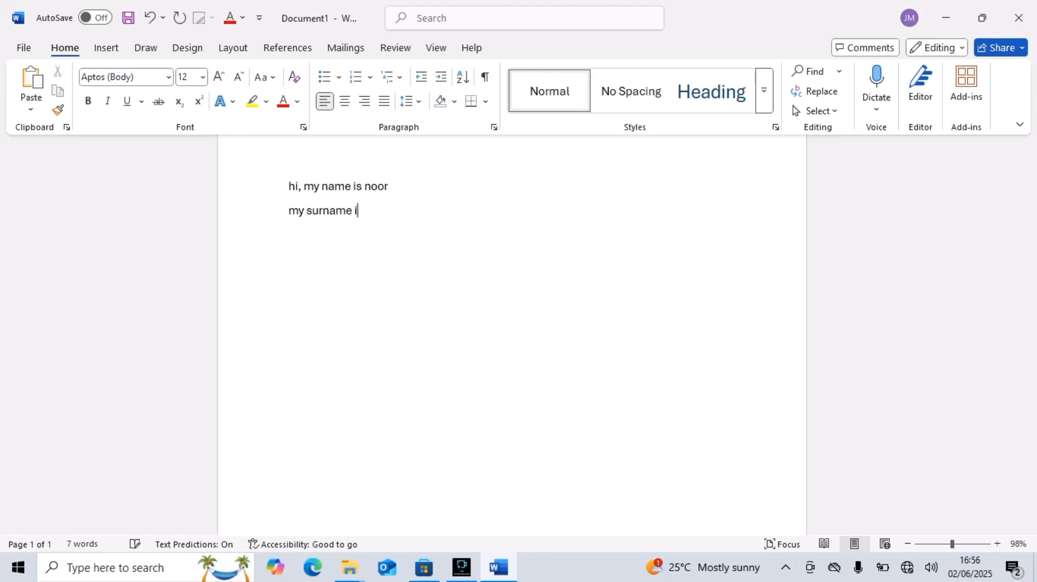
type("s juggo")
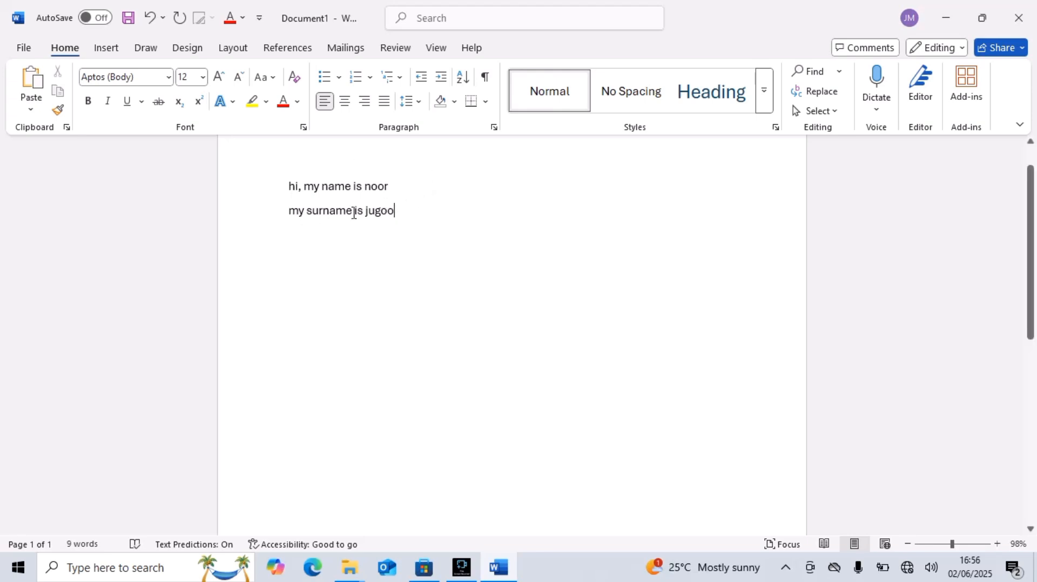
left_click(397, 215)
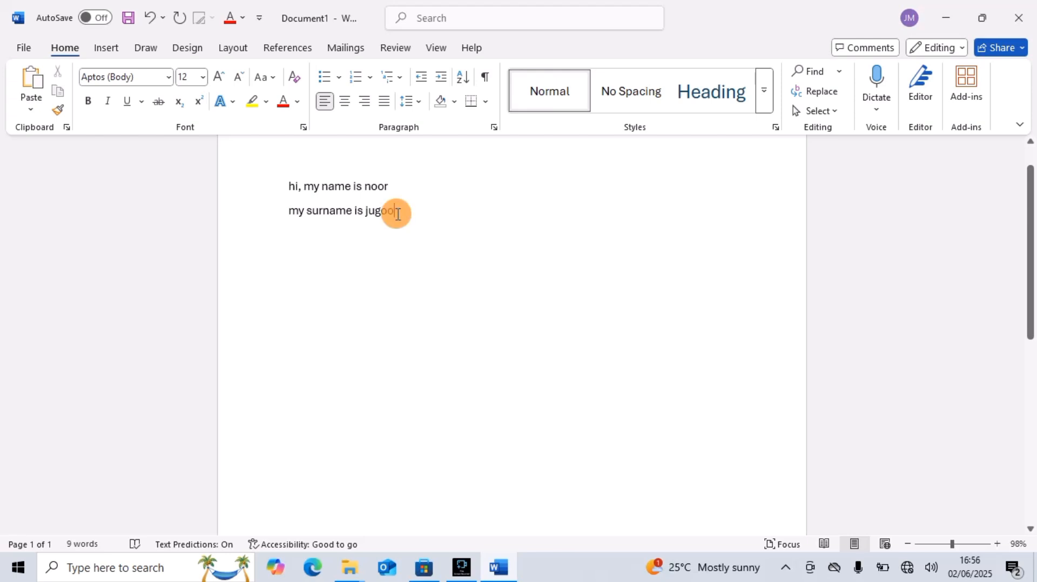
mouse_move(397, 215)
left_mouse_down()
mouse_move(262, 215)
mouse_move(400, 204)
left_mouse_up()
left_click(400, 204)
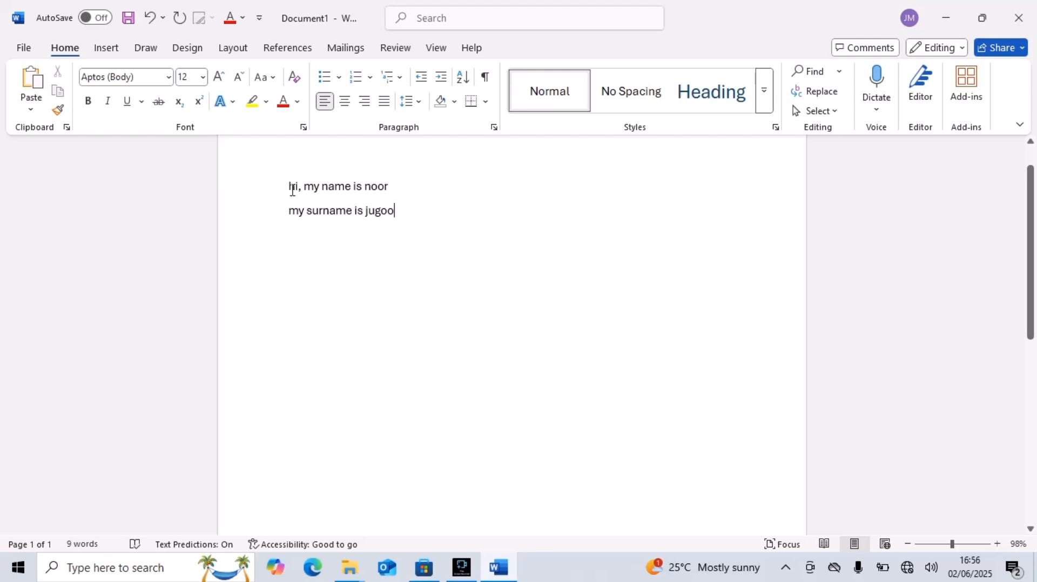
Step: Make the author's first name at the end of the first line bold
mouse_move(363, 179)
left_mouse_down()
mouse_move(396, 188)
mouse_move(370, 189)
left_mouse_up()
left_click(379, 185)
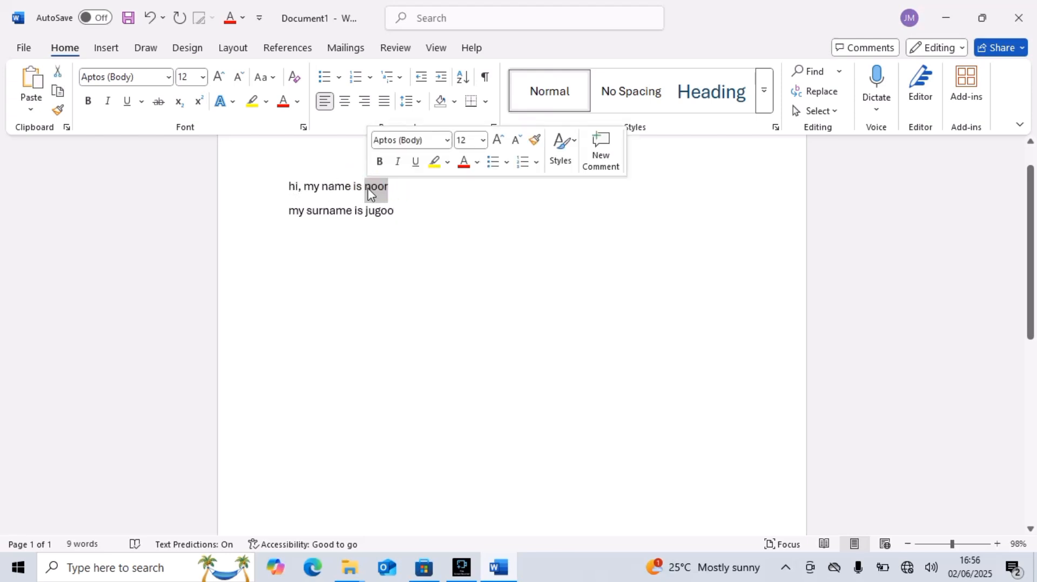
left_click(381, 163)
left_click(397, 207)
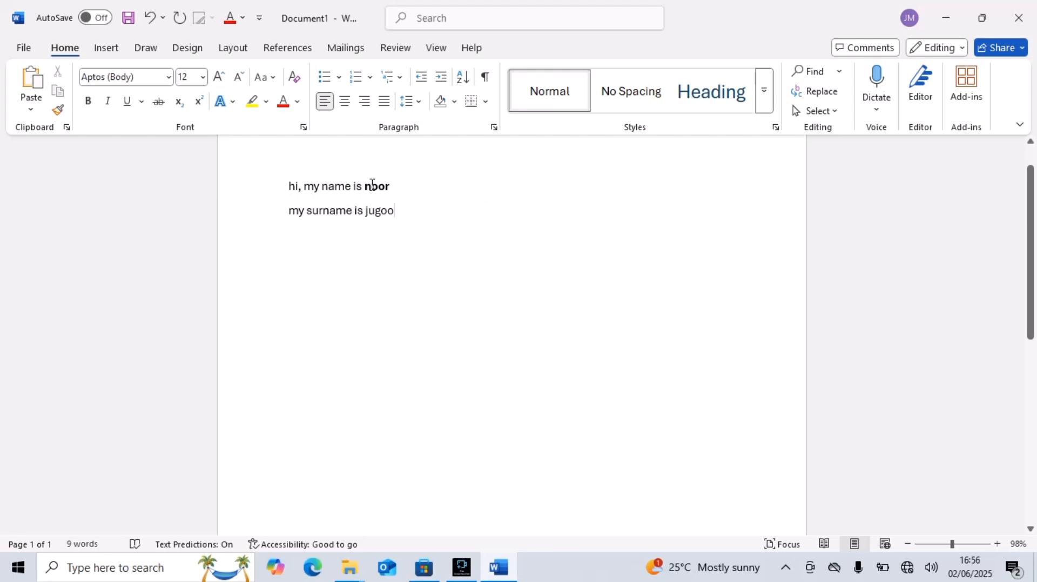
Step: Make the entire first line of text bold
left_click(408, 194)
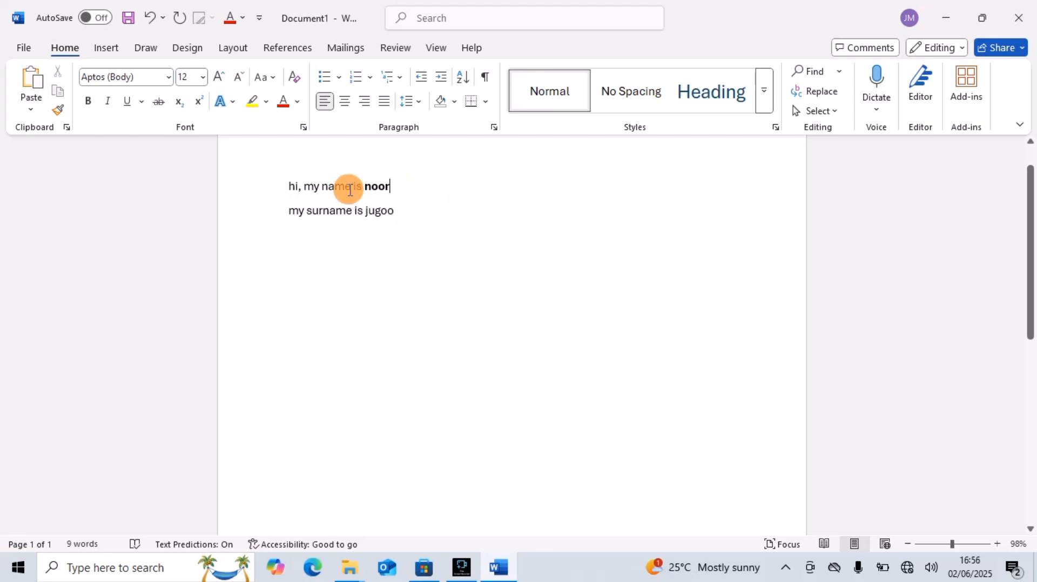
left_click(280, 187)
left_click(292, 161)
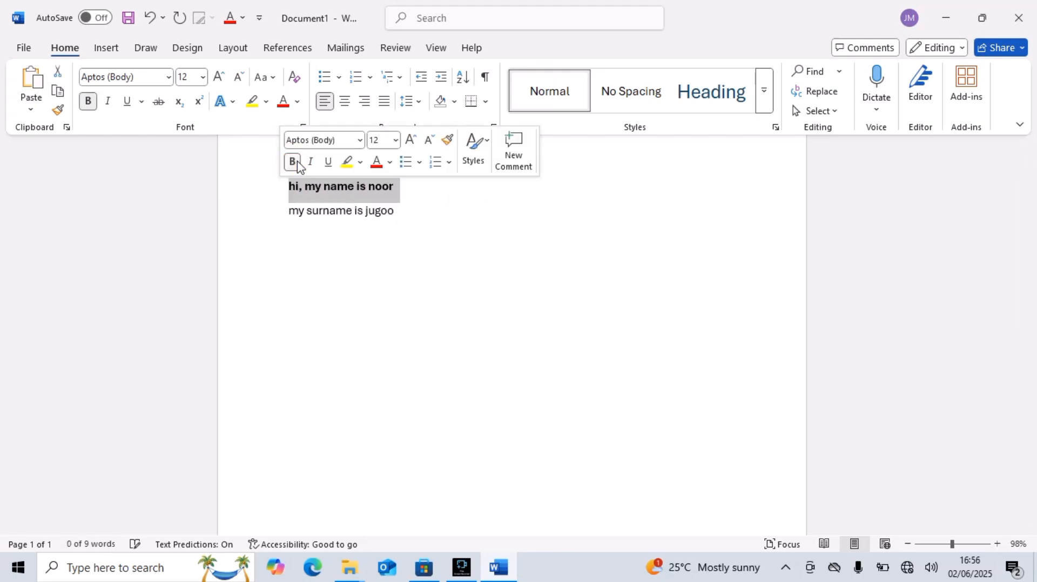
left_click(356, 187)
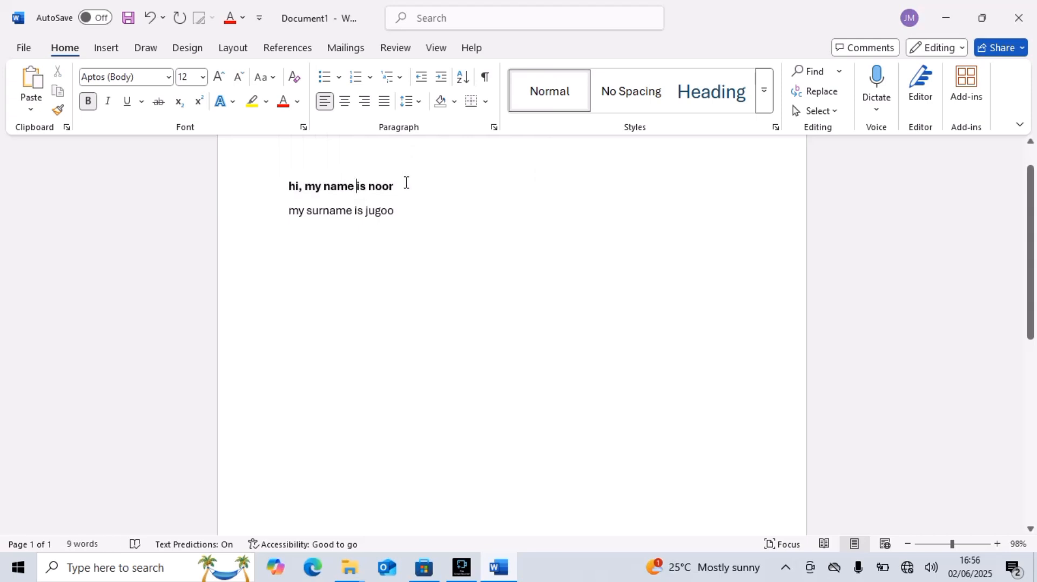
Step: Apply italic and underline formatting to the whole first line
left_click_drag(398, 188, 291, 184)
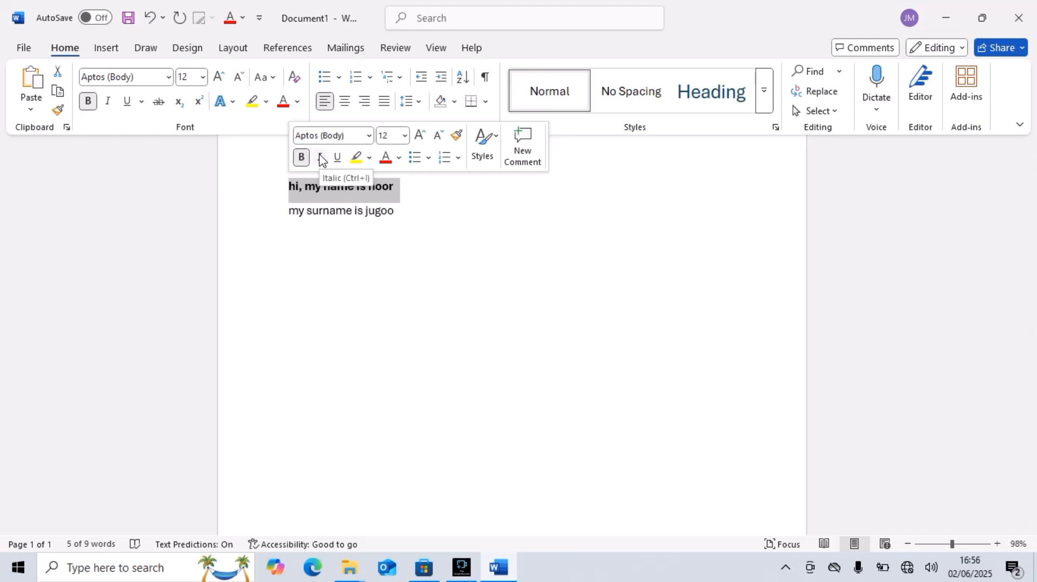
left_click(321, 158)
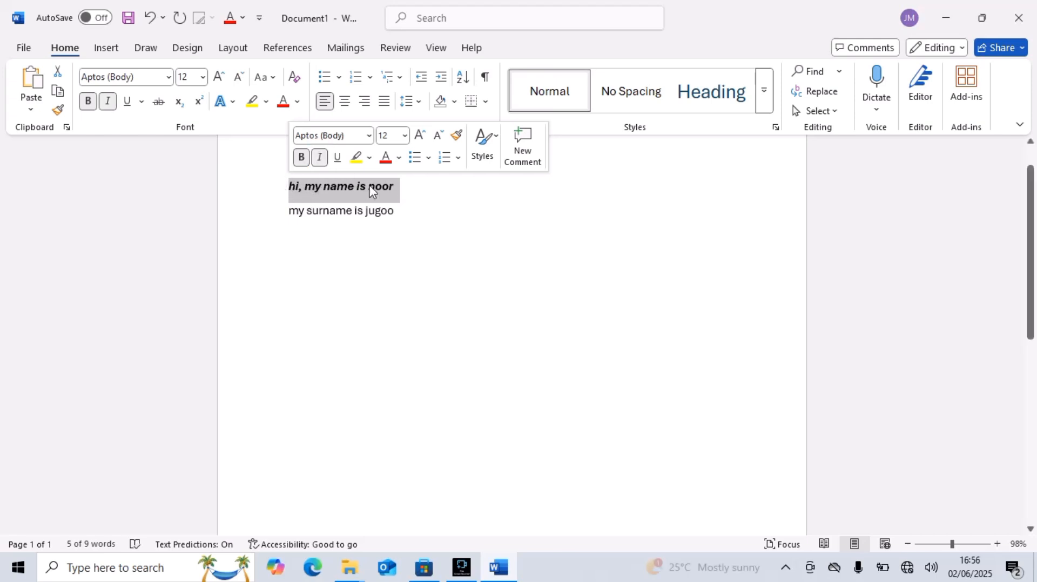
left_click(337, 158)
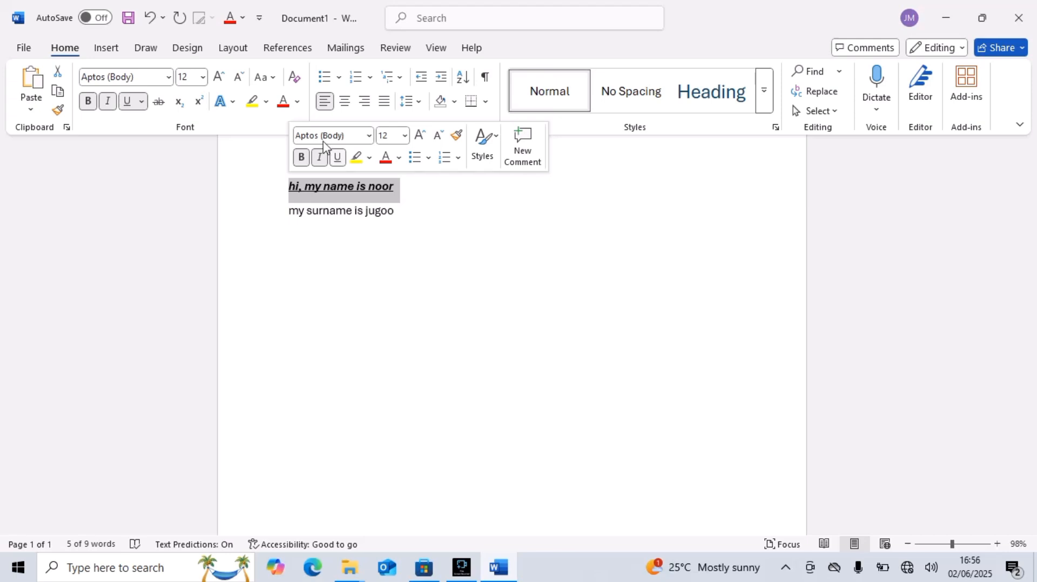
left_click(429, 196)
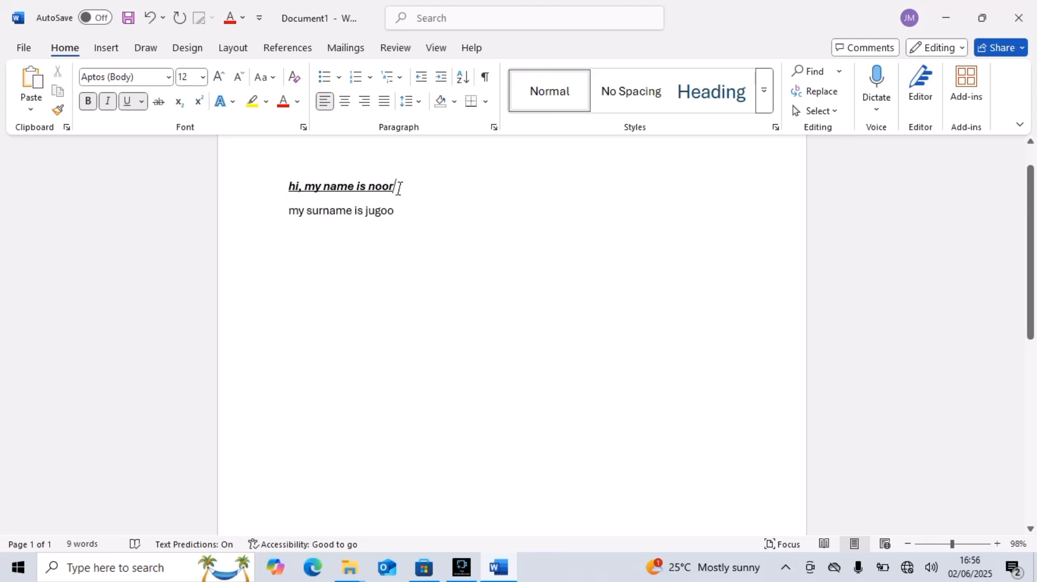
Step: Highlight the first line in yellow and change its highlight colour to bright green
left_click(399, 188)
left_click_drag(399, 188, 268, 185)
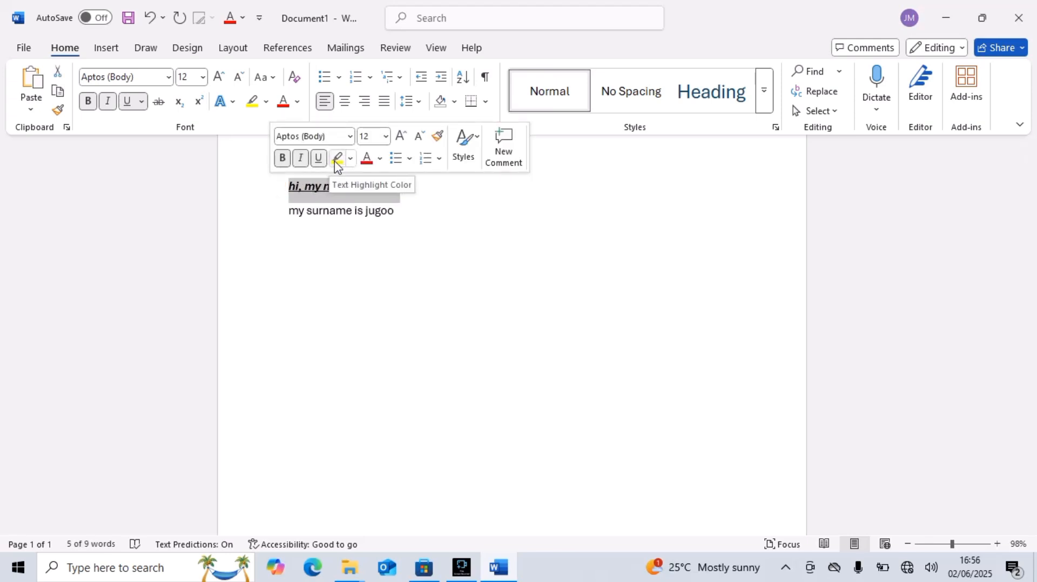
left_click(337, 165)
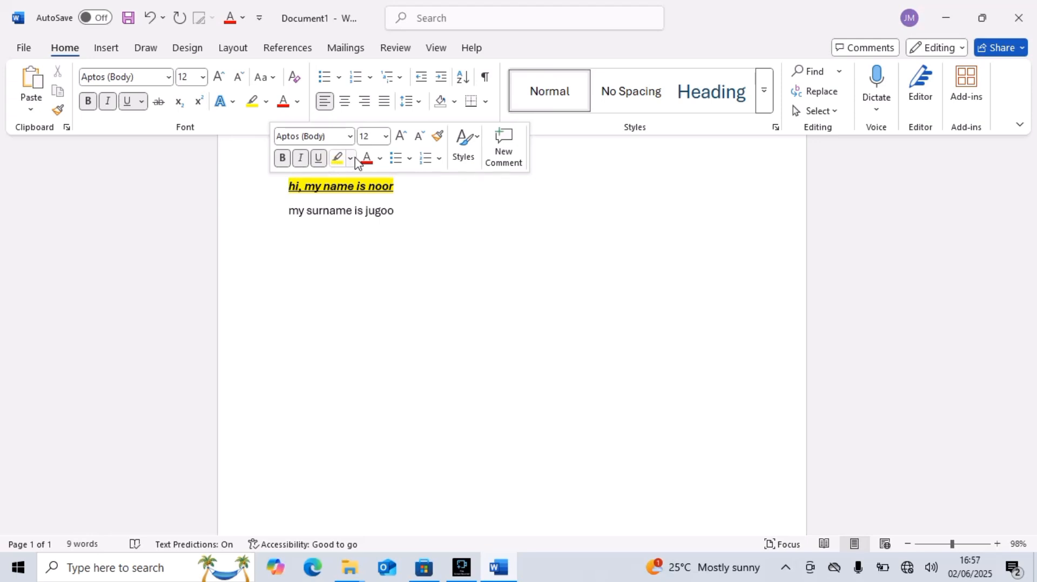
left_click(351, 159)
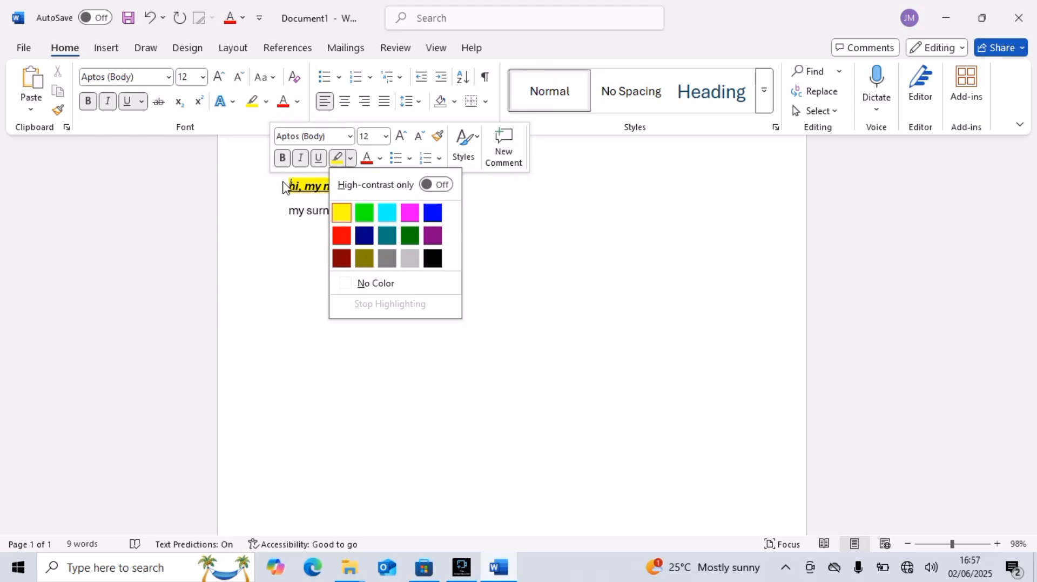
left_click(364, 213)
mouse_move(365, 188)
left_mouse_down()
mouse_move(351, 188)
mouse_move(400, 188)
mouse_move(287, 187)
left_mouse_up()
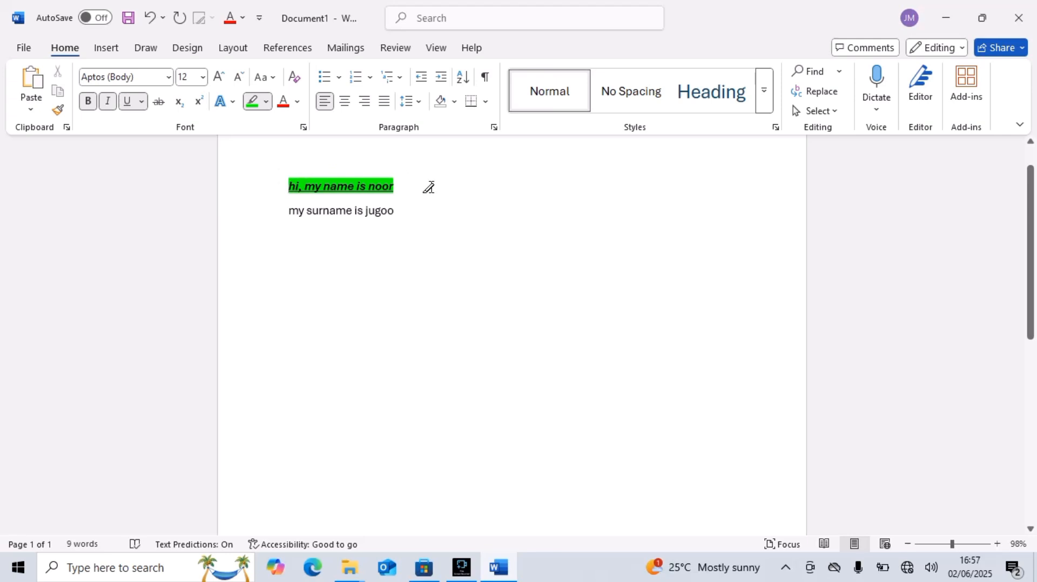
Step: Highlight the second line in bright green and remove the highlighting from both lines
mouse_move(378, 208)
left_mouse_down()
mouse_move(394, 210)
mouse_move(354, 210)
left_mouse_up()
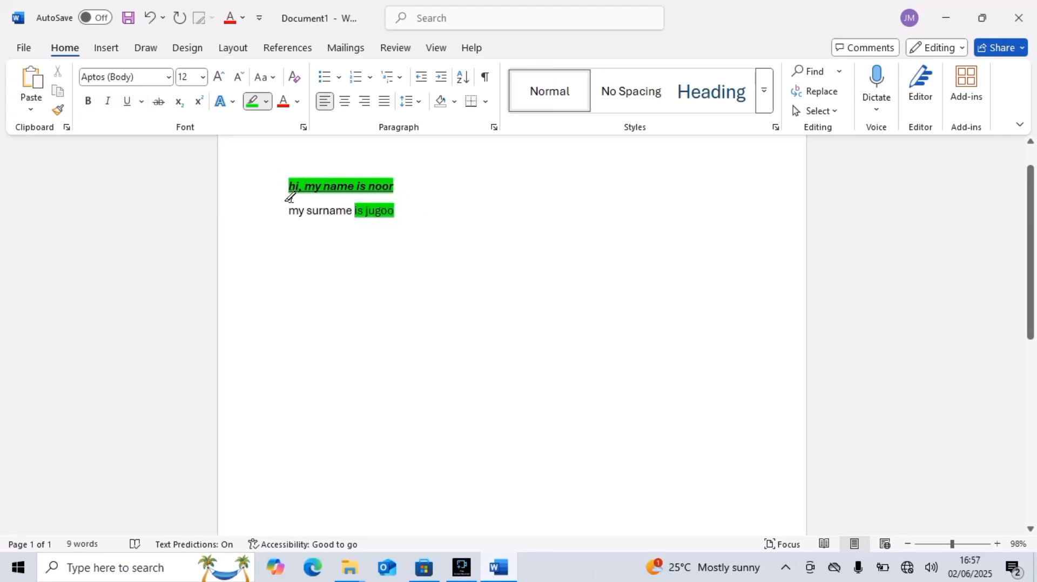
left_click_drag(287, 195, 332, 216)
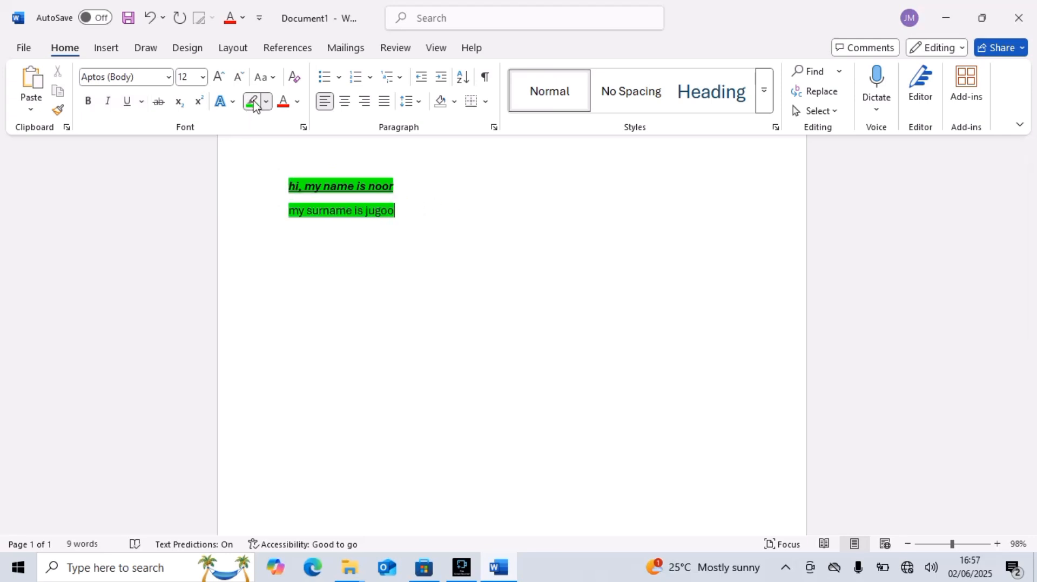
left_click_drag(423, 224, 291, 176)
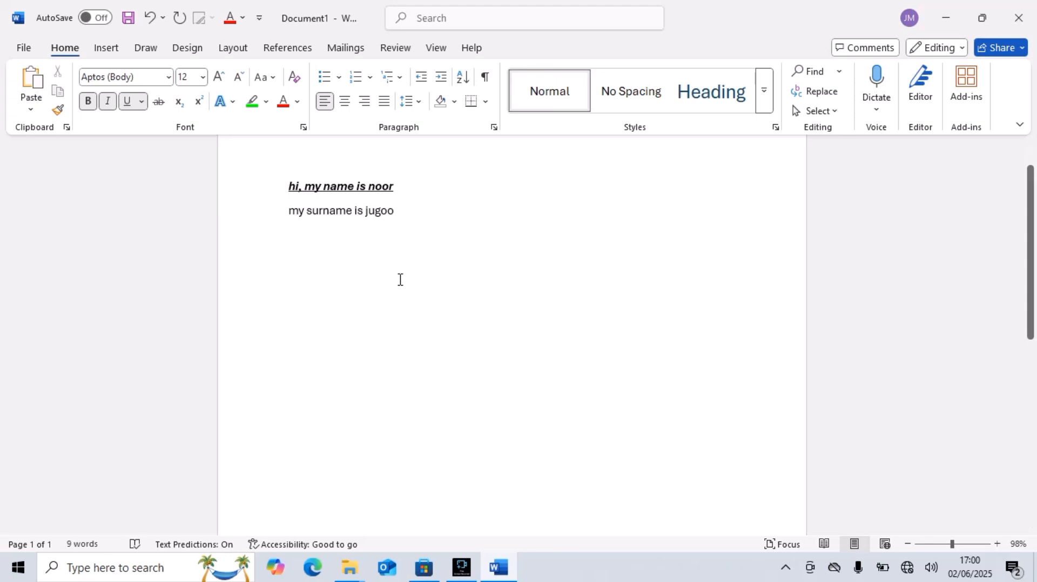
Step: Apply the Heading 1 style to the first line of the document
scroll(949, 412, "up", 2)
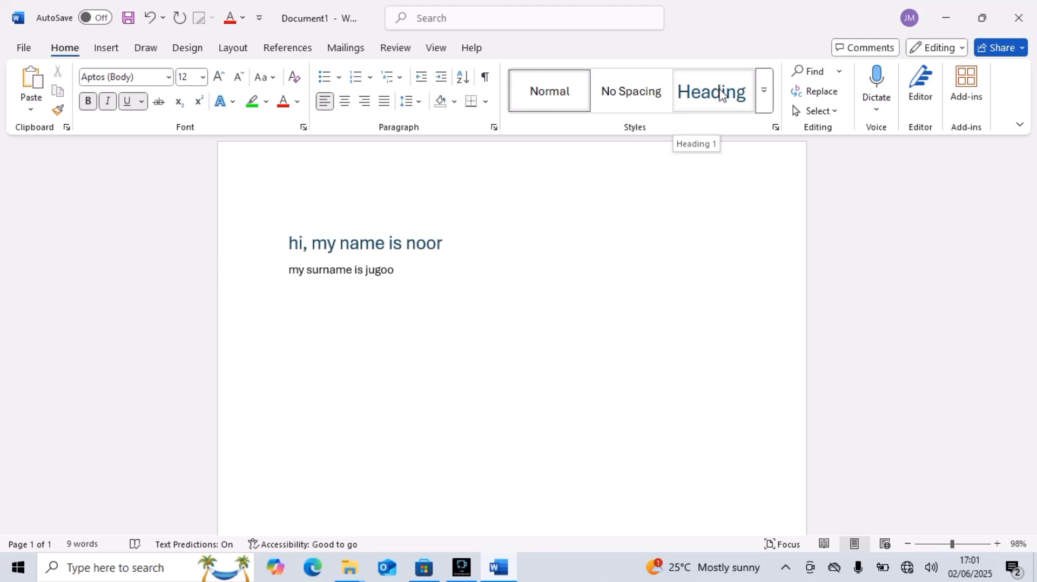
left_click(698, 99)
left_click(763, 91)
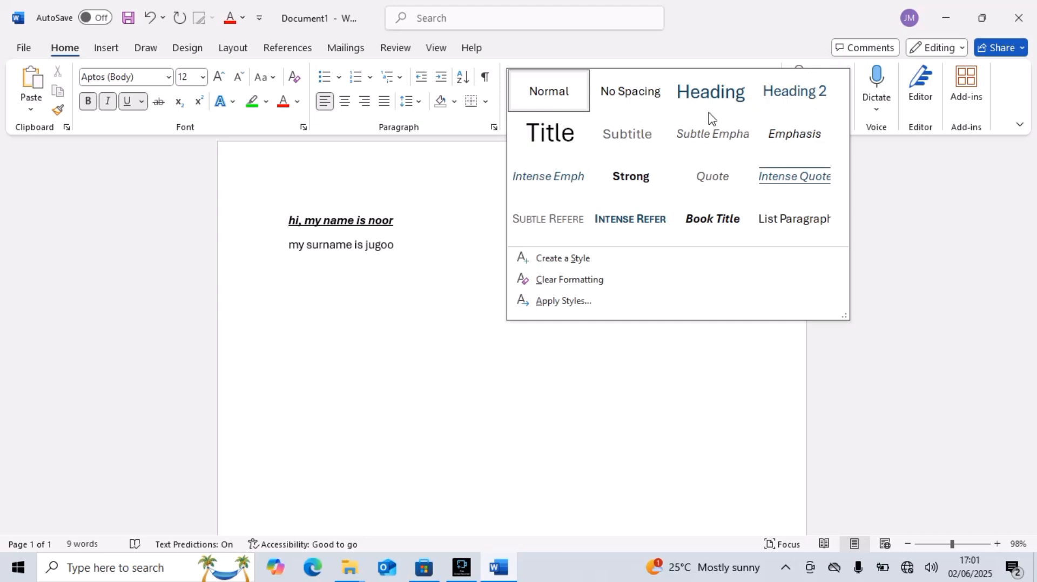
left_click(495, 162)
left_click(766, 87)
left_click(702, 106)
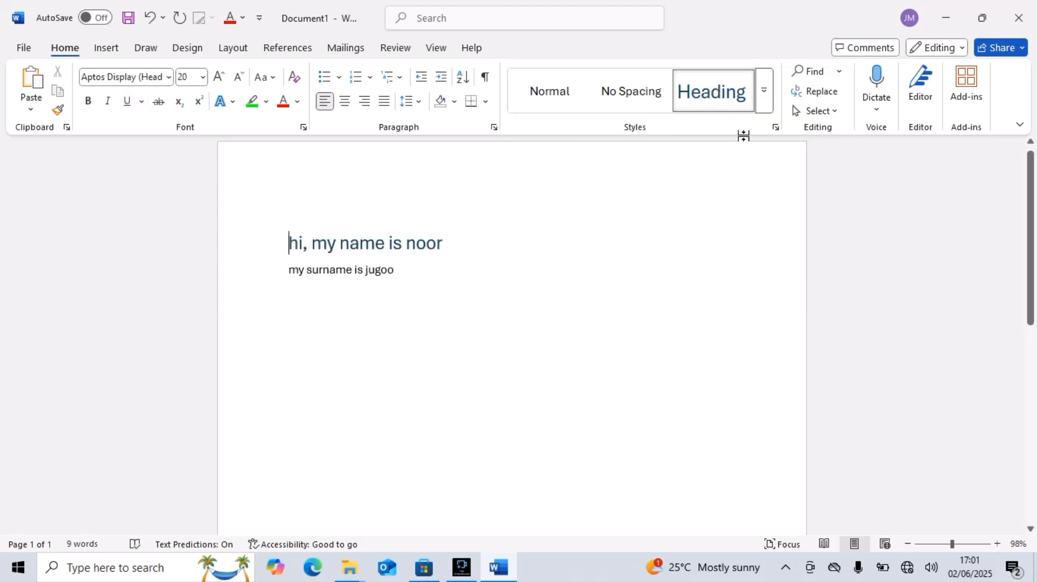
Step: Modify the Heading 1 style to use the standard Red font colour
right_click(724, 96)
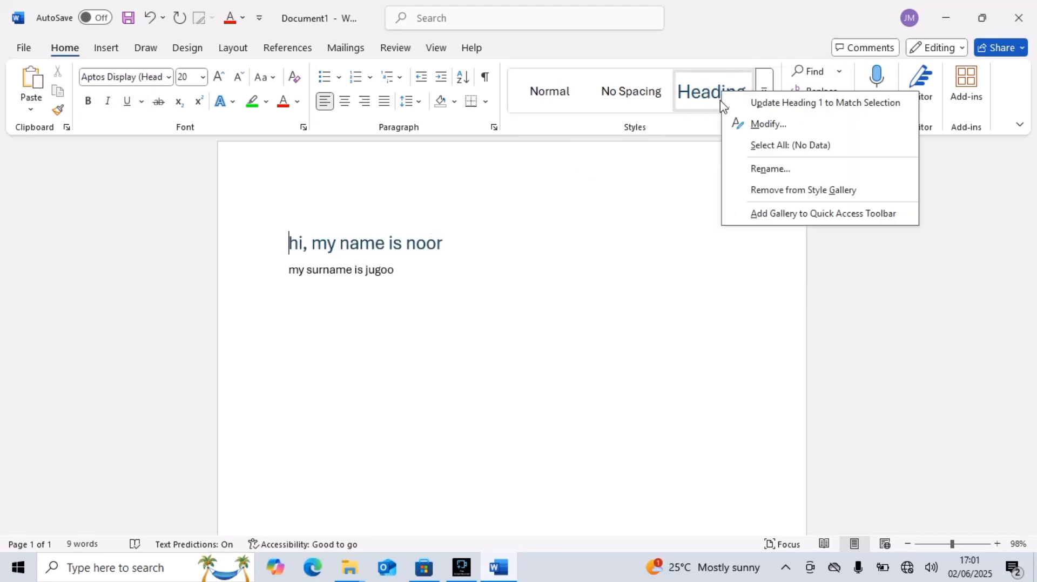
left_click(700, 96)
right_click(700, 98)
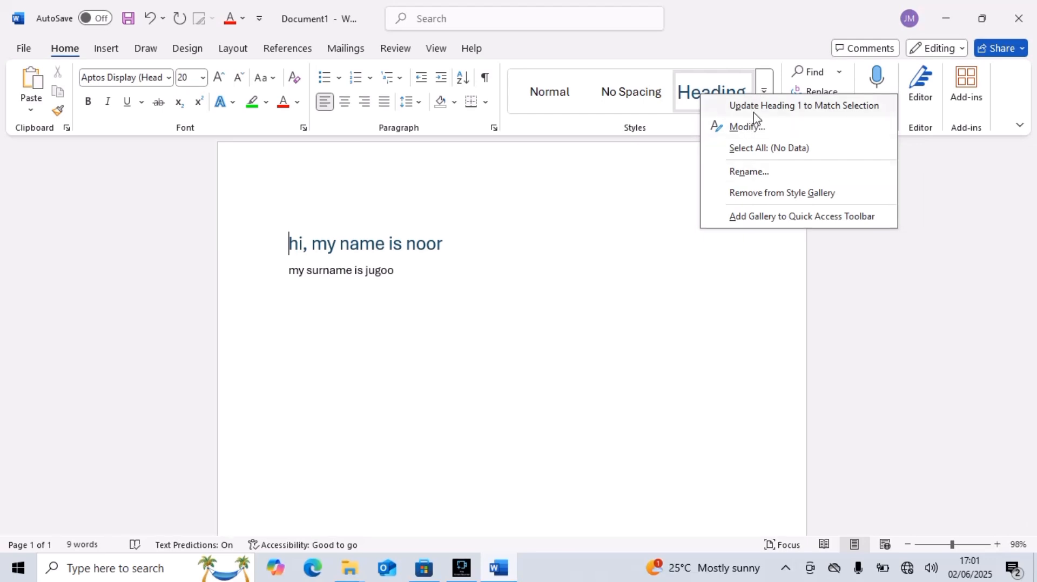
left_click(750, 128)
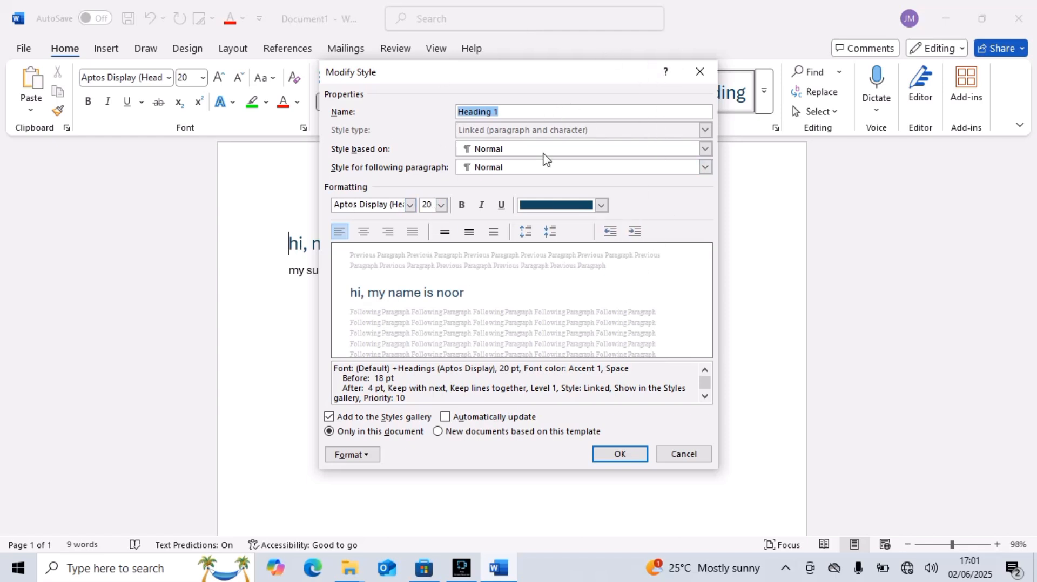
left_click(601, 205)
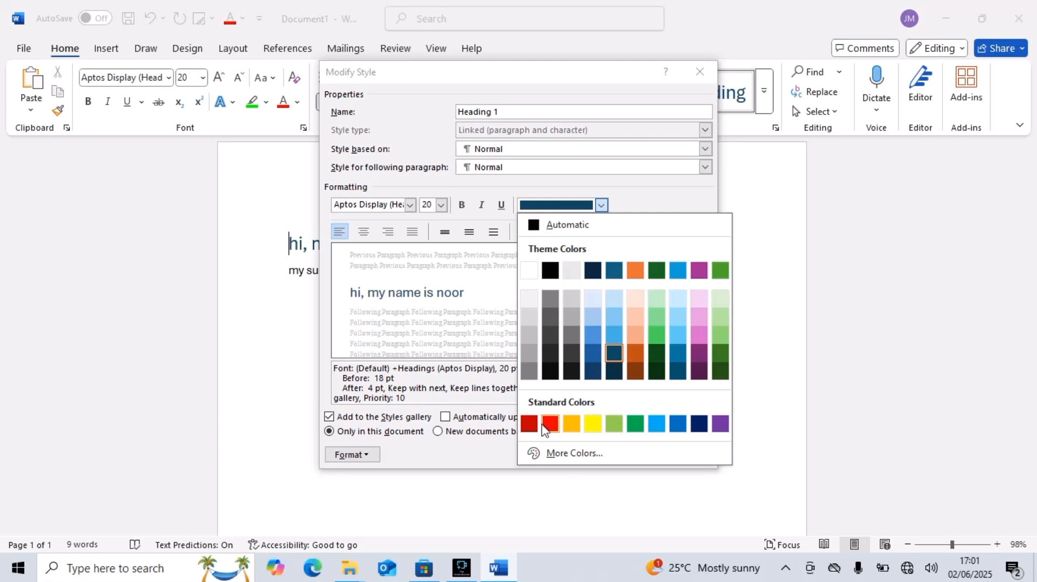
left_click(546, 425)
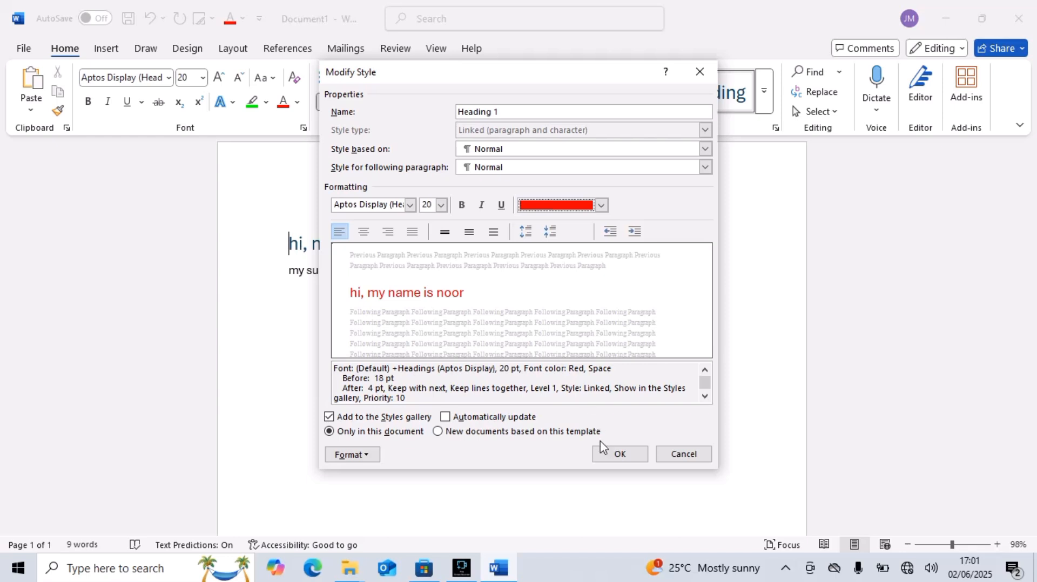
left_click(609, 453)
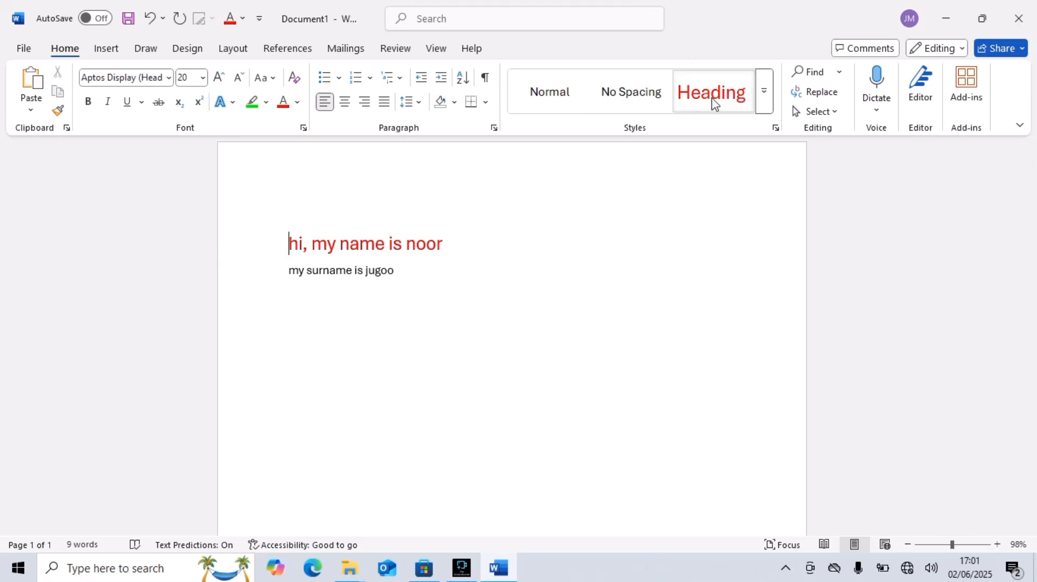
left_click(683, 101)
key("BackSpace")
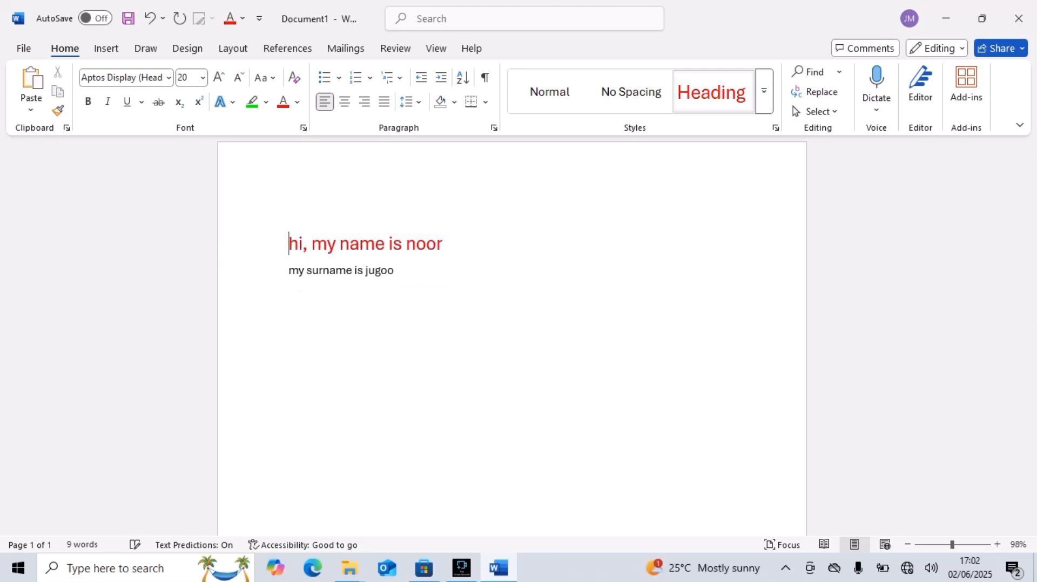
Step: Apply the Heading 2 style to the second line of the document and undo the style change
key("Down")
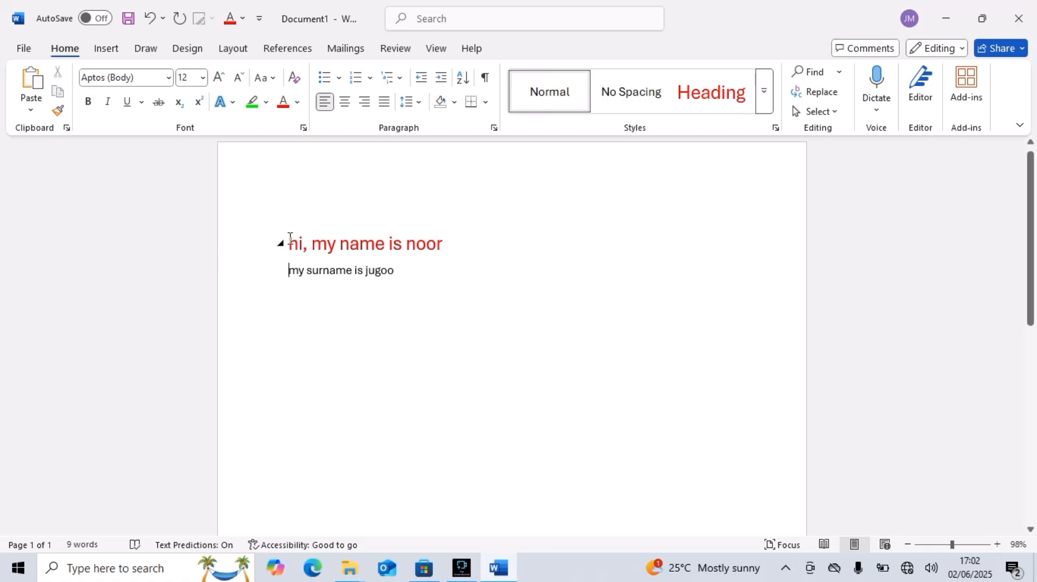
left_click(403, 266)
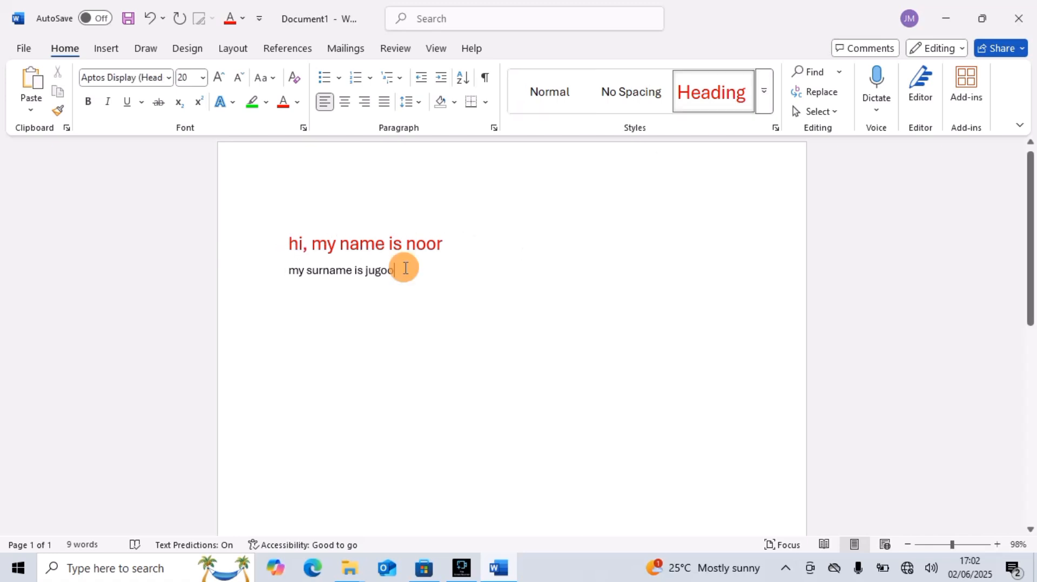
left_click(283, 268)
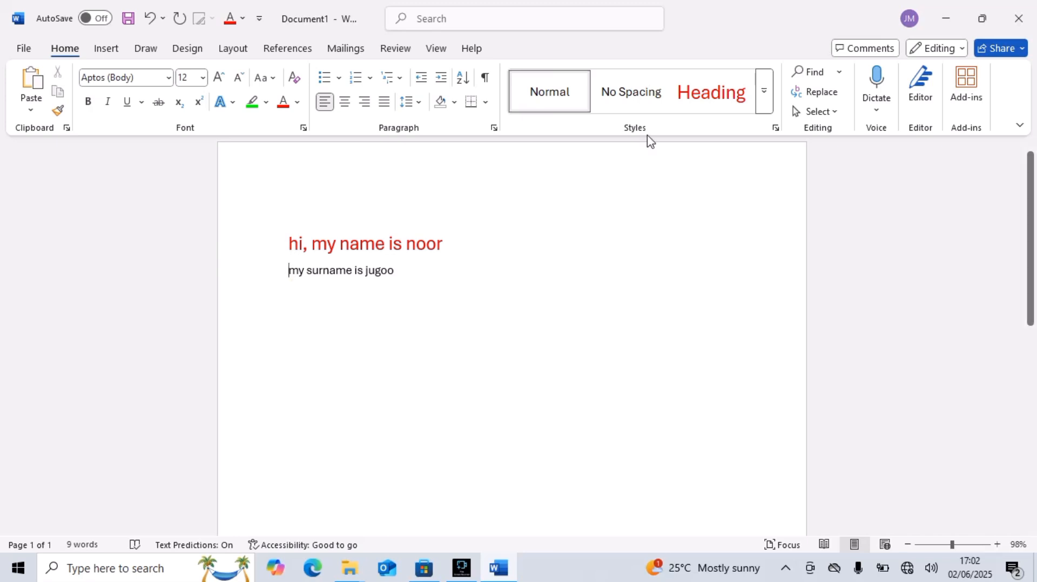
left_click(764, 91)
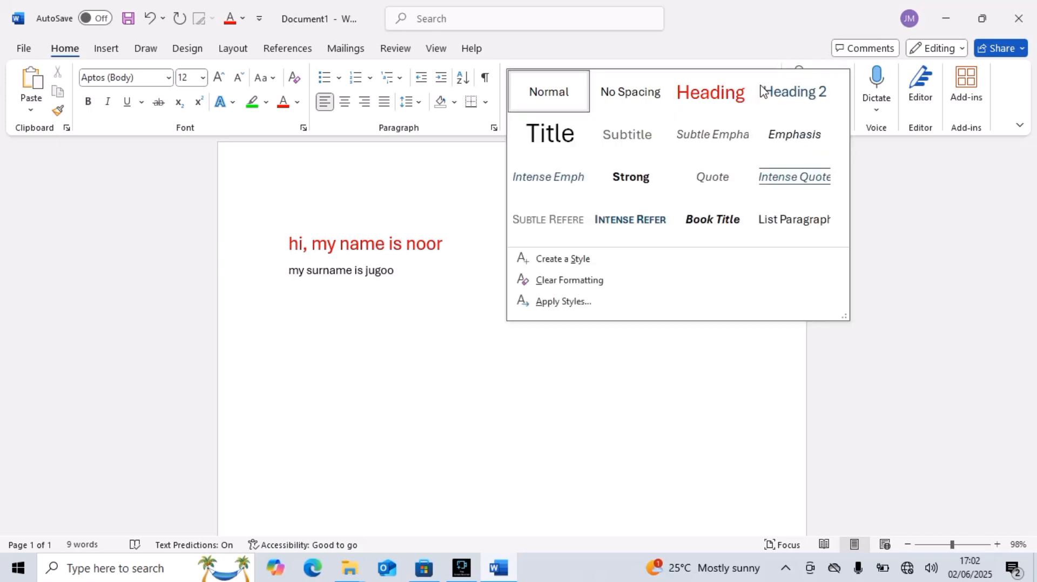
left_click(822, 96)
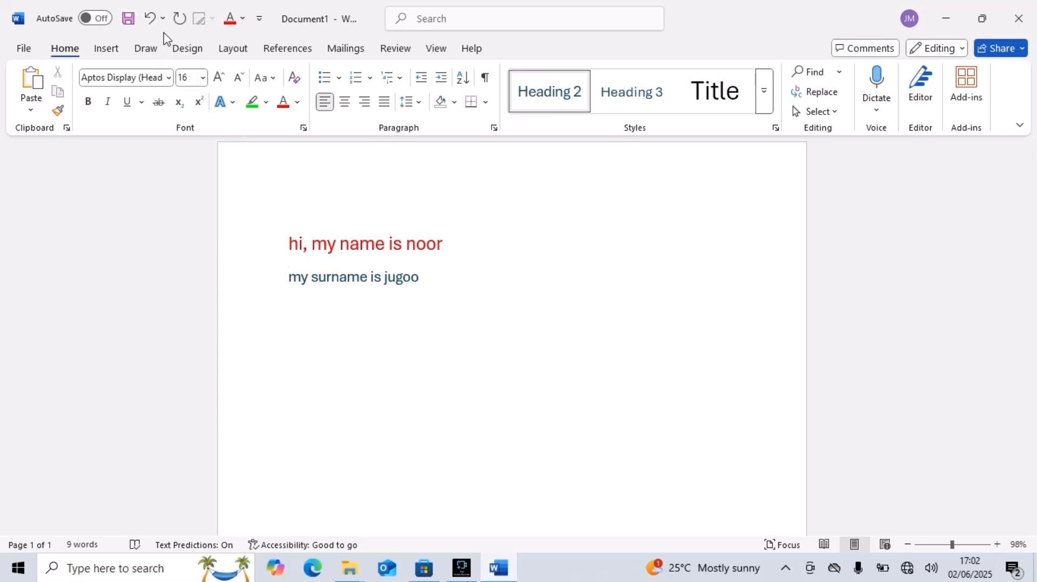
left_click(150, 21)
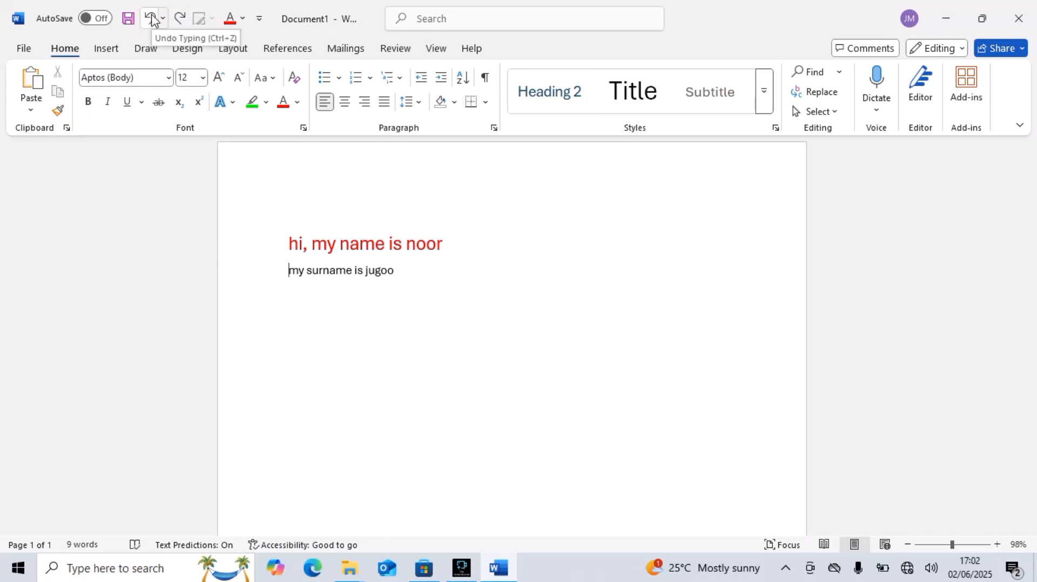
left_click(154, 20)
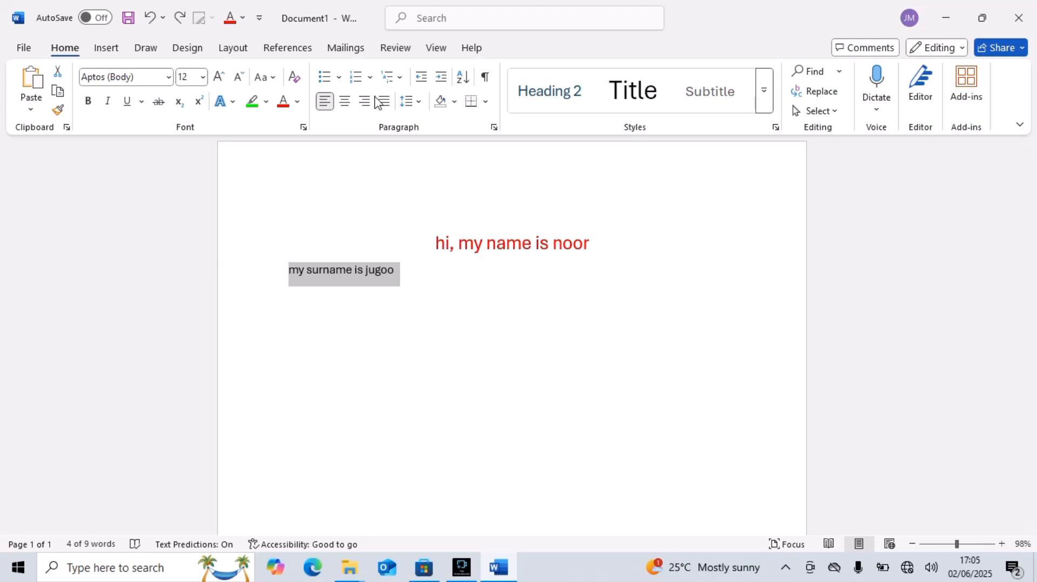
Step: Align the first line to the left margin and centre it again
left_click(455, 243)
left_click(438, 244)
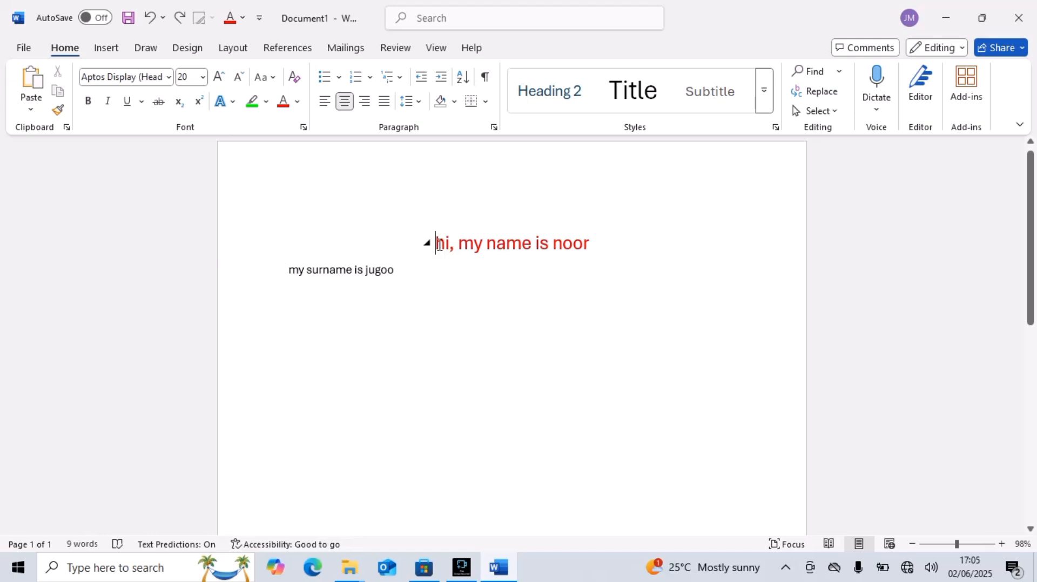
key("ctrl+l")
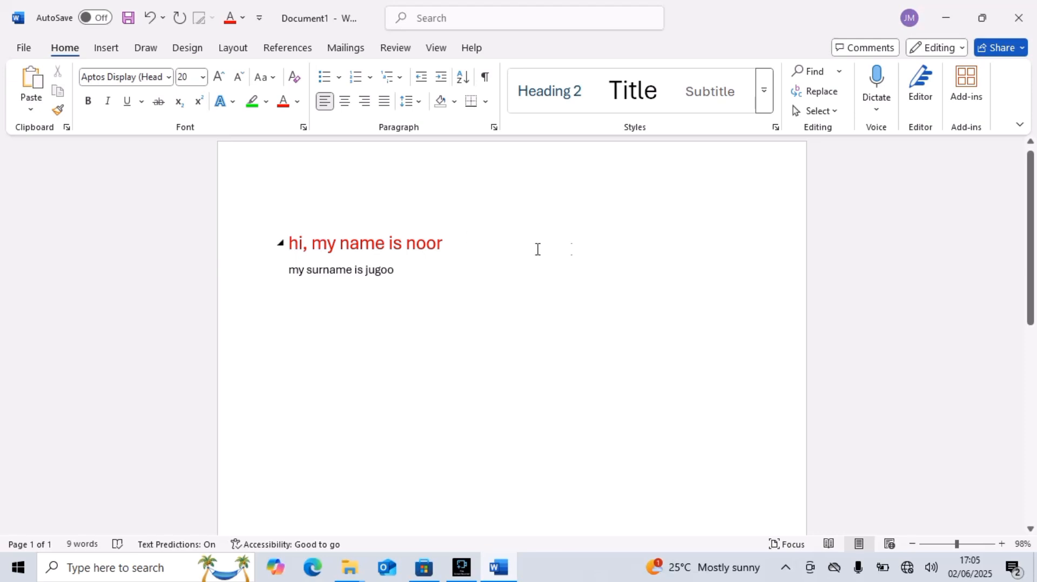
left_click(344, 102)
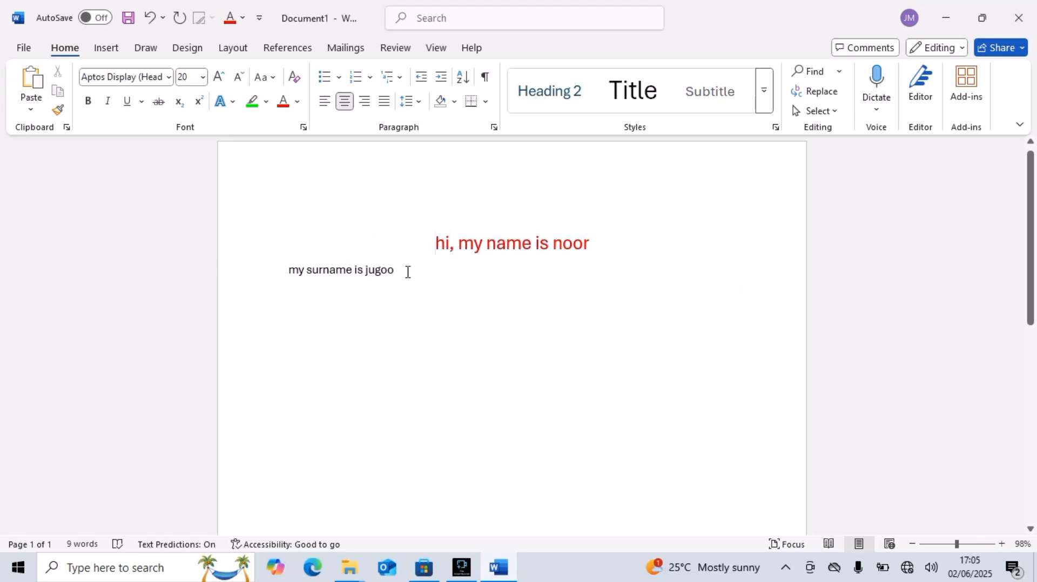
Step: Delete all the text of the centred first line, keeping the empty heading line in place
left_click(625, 243)
key("BackSpace")
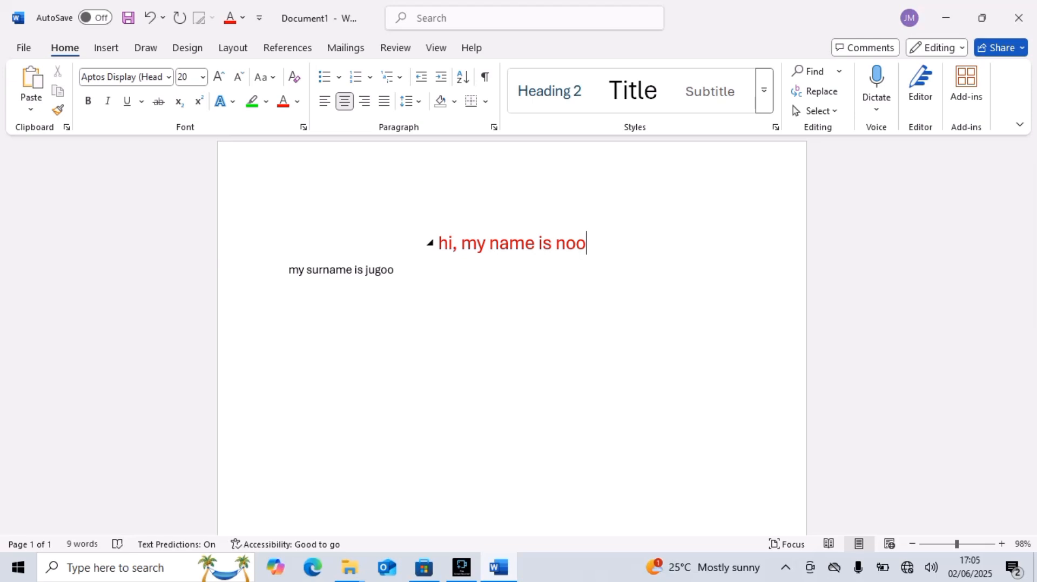
key("BackSpace")
key("BackSpace")
key("BackSpace")
key("BackSpace")
key("BackSpace")
key("BackSpace")
key("BackSpace")
key("BackSpace")
key("BackSpace")
key("BackSpace")
key("BackSpace")
key("BackSpace")
key("BackSpace")
key("BackSpace")
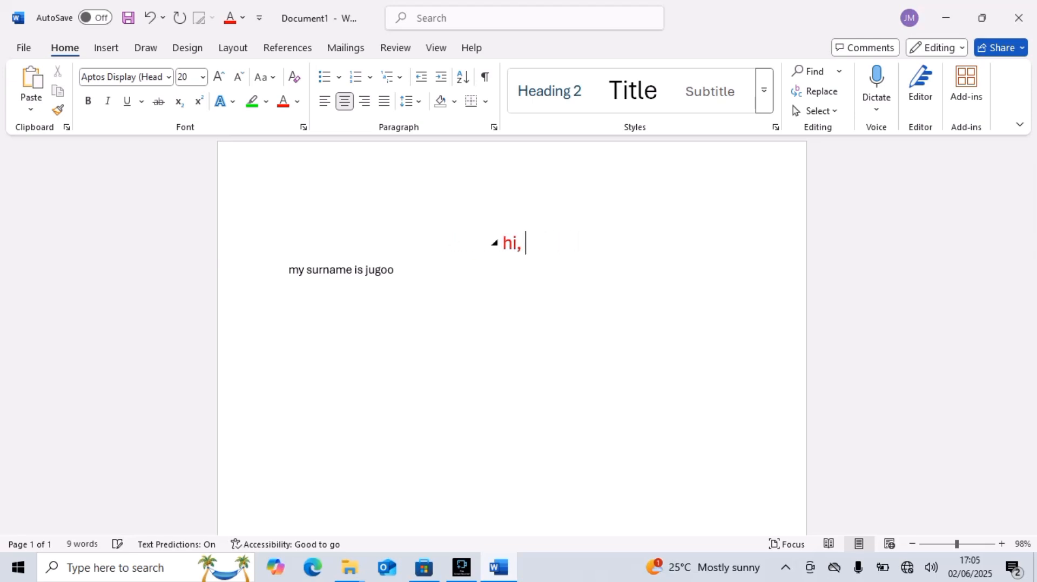
key("BackSpace")
key("BackSpace")
key("BackSpace")
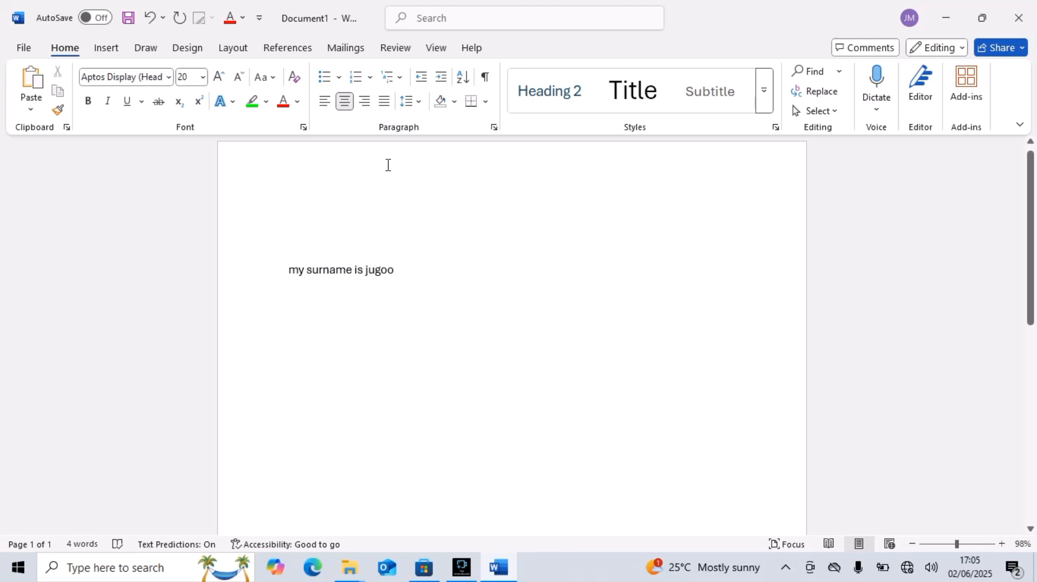
Step: Set the font for the empty first line to Century Schoolbook
left_click(167, 79)
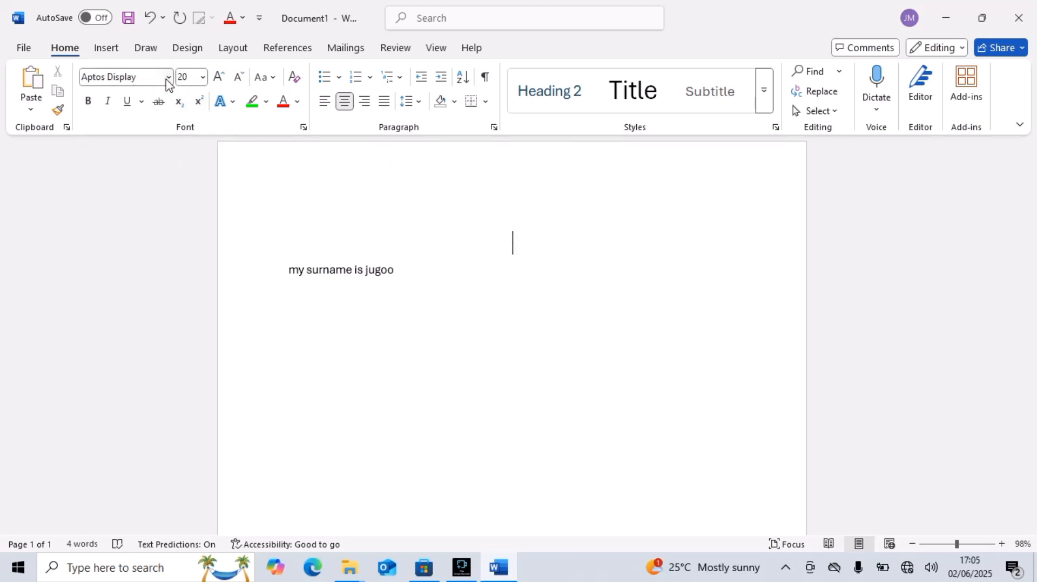
left_click(169, 80)
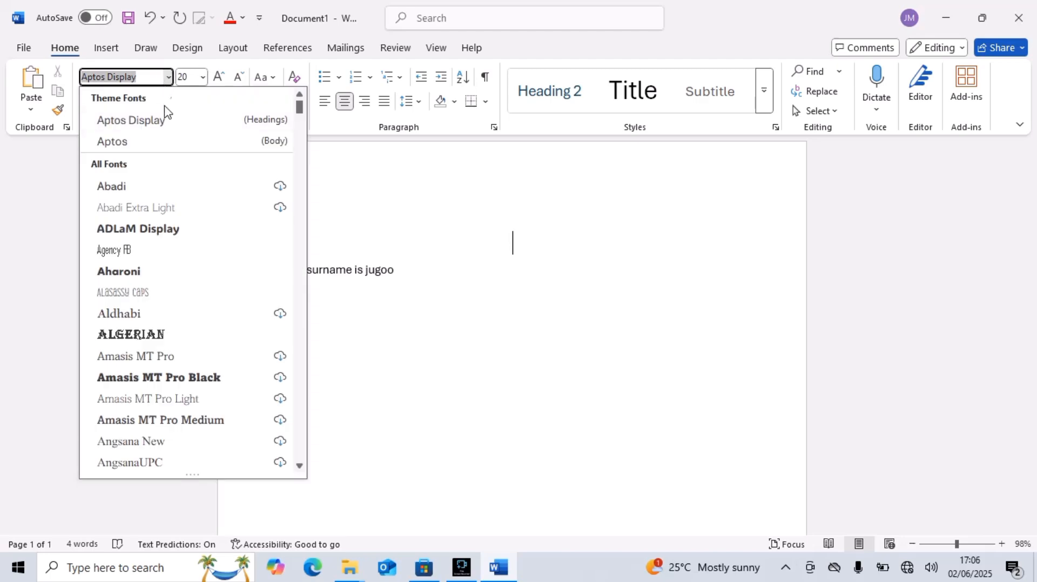
scroll(185, 274, "down", 4)
scroll(185, 274, "down", 11)
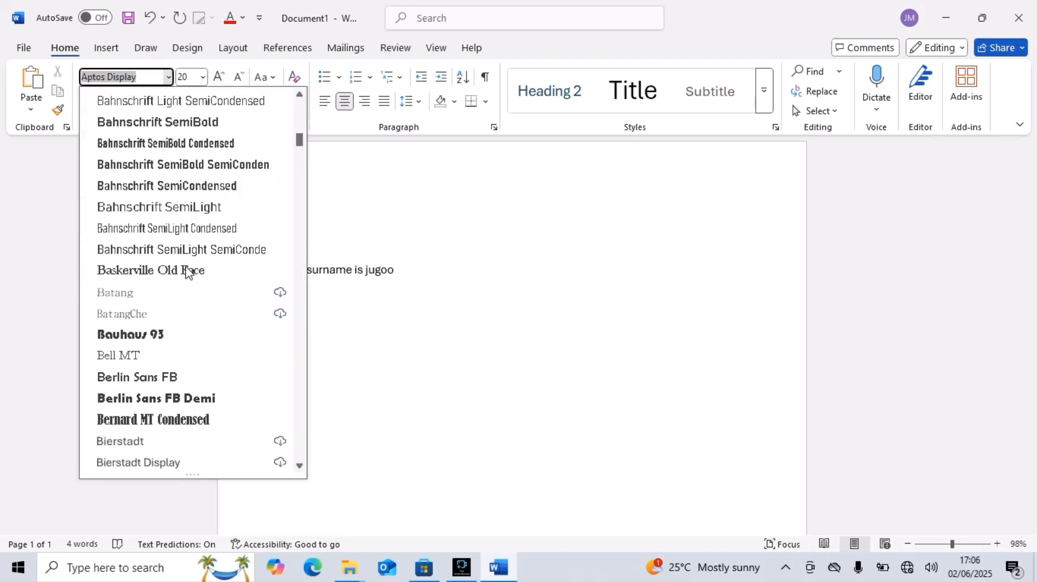
scroll(185, 274, "up", 9)
scroll(185, 274, "down", 12)
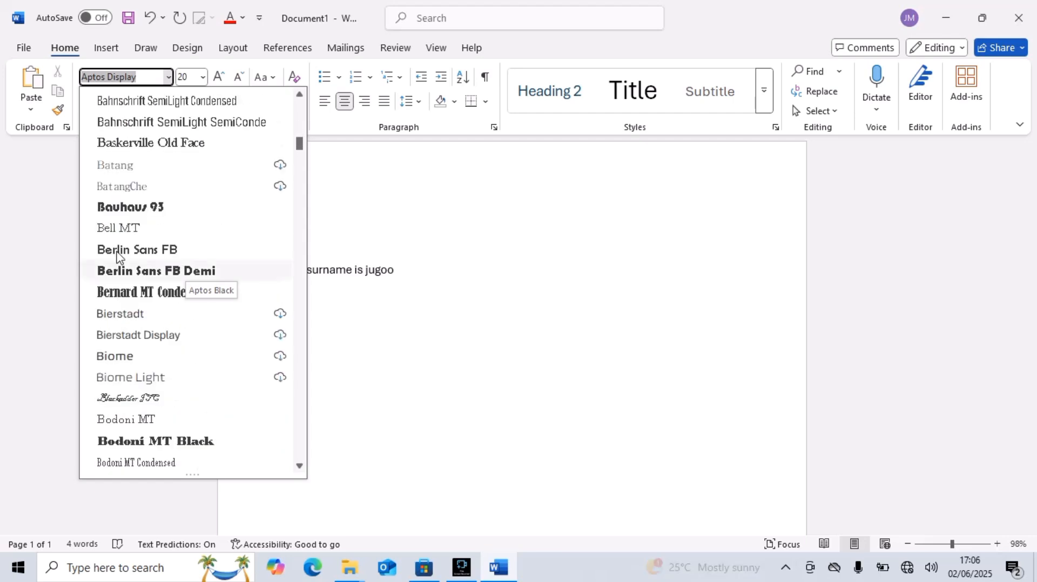
scroll(150, 282, "down", 5)
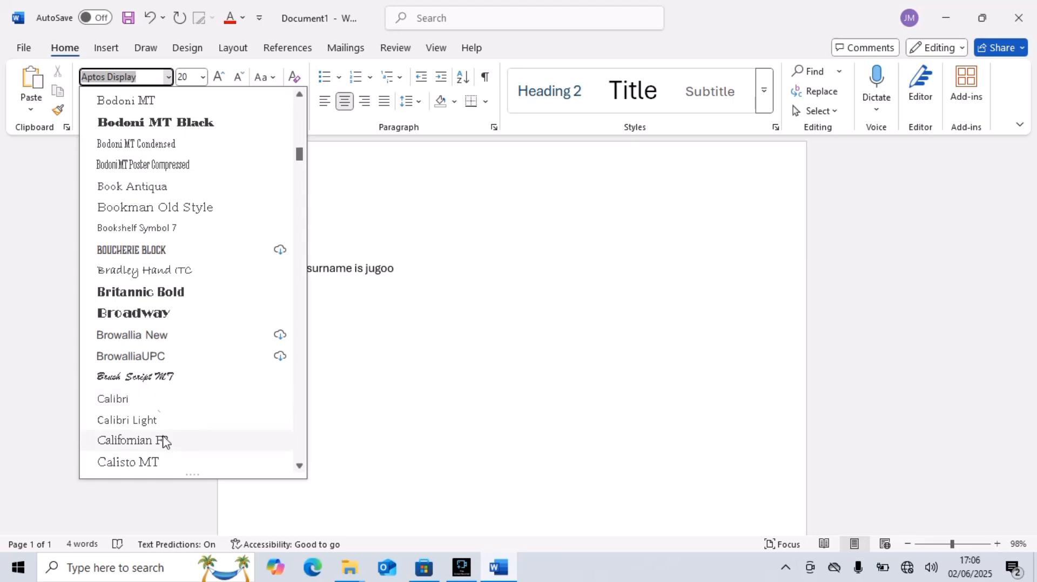
scroll(153, 384, "down", 5)
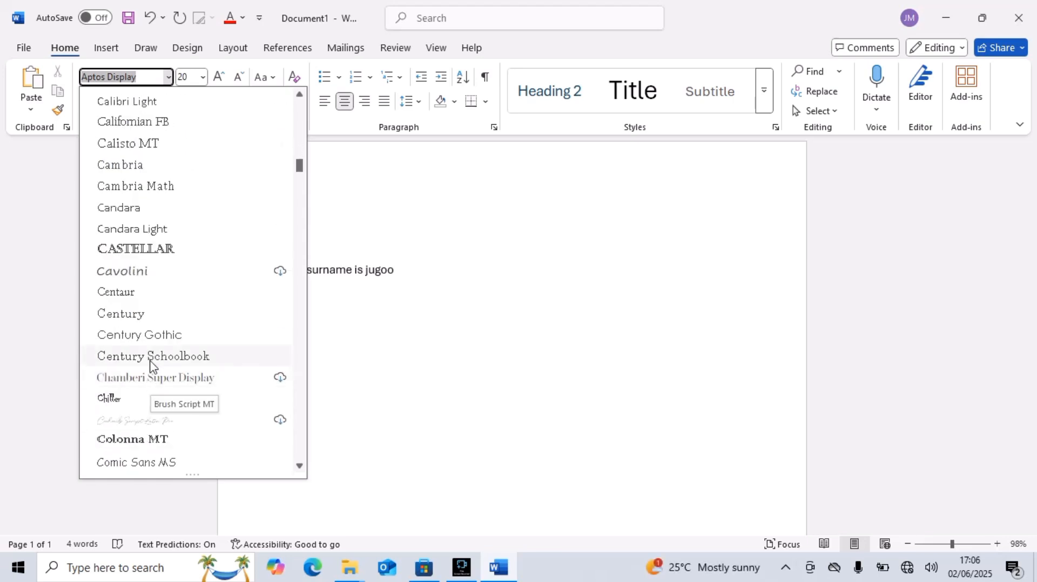
left_click(180, 361)
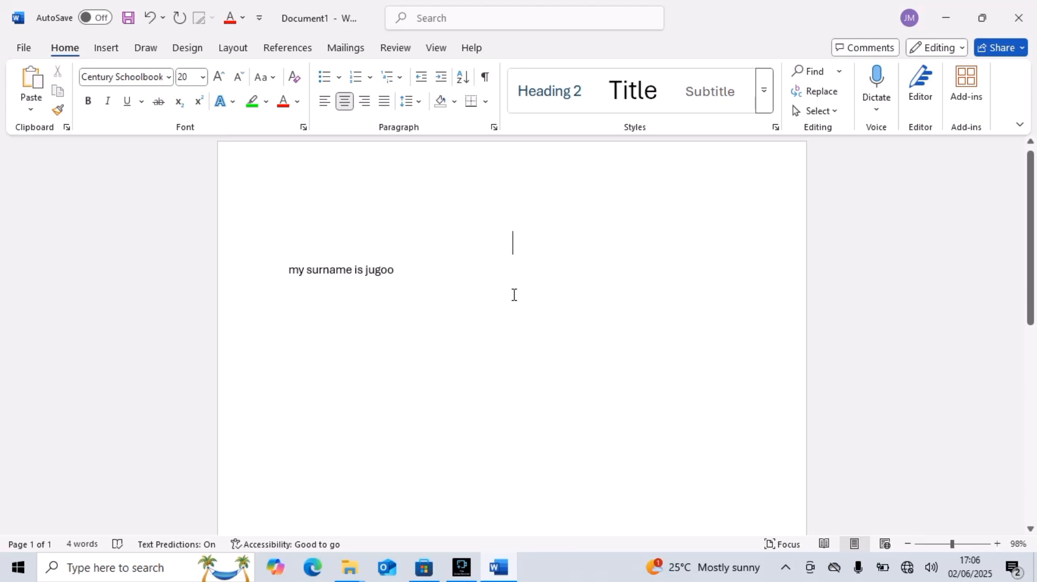
Step: Enter the greeting "Hi, my name is" followed by the person's first name on the first line
type("hi,")
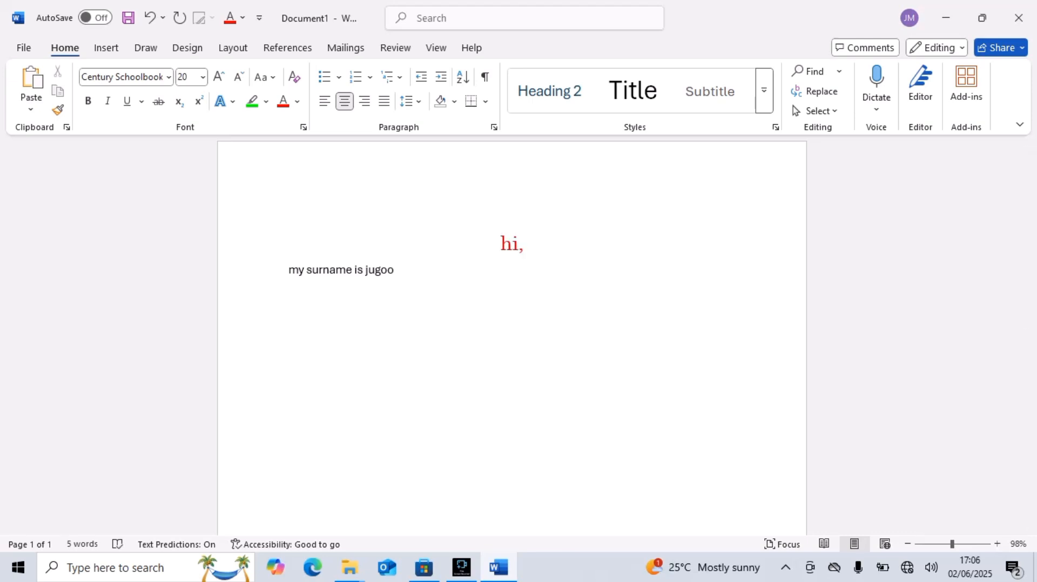
type(" my name")
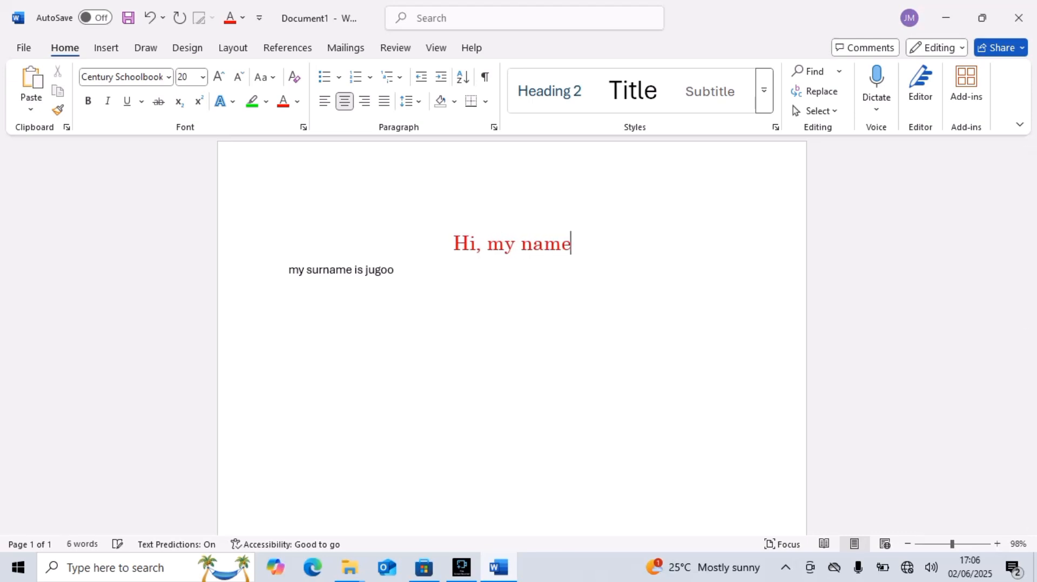
type(" is N")
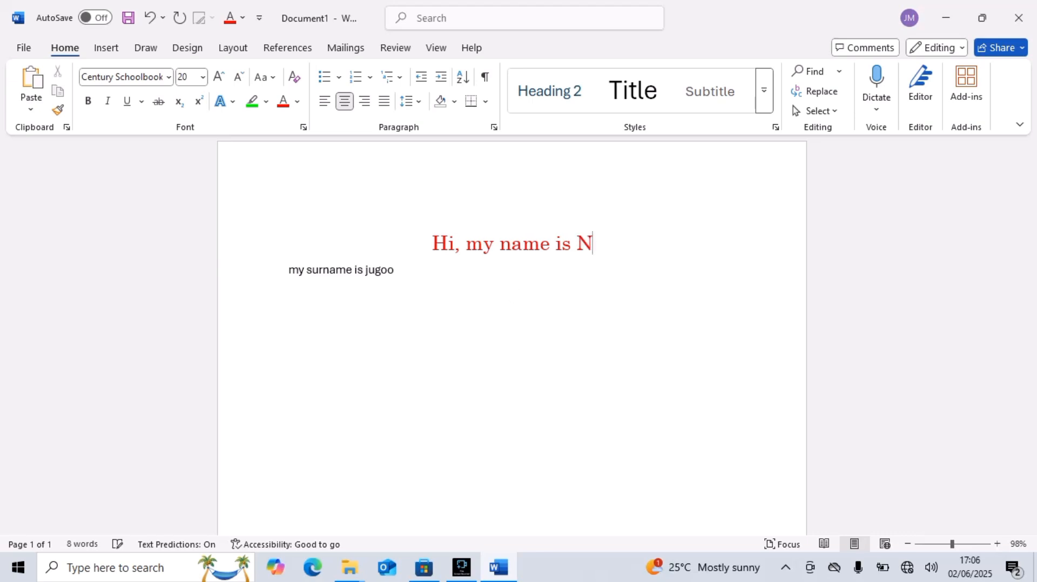
type("oor")
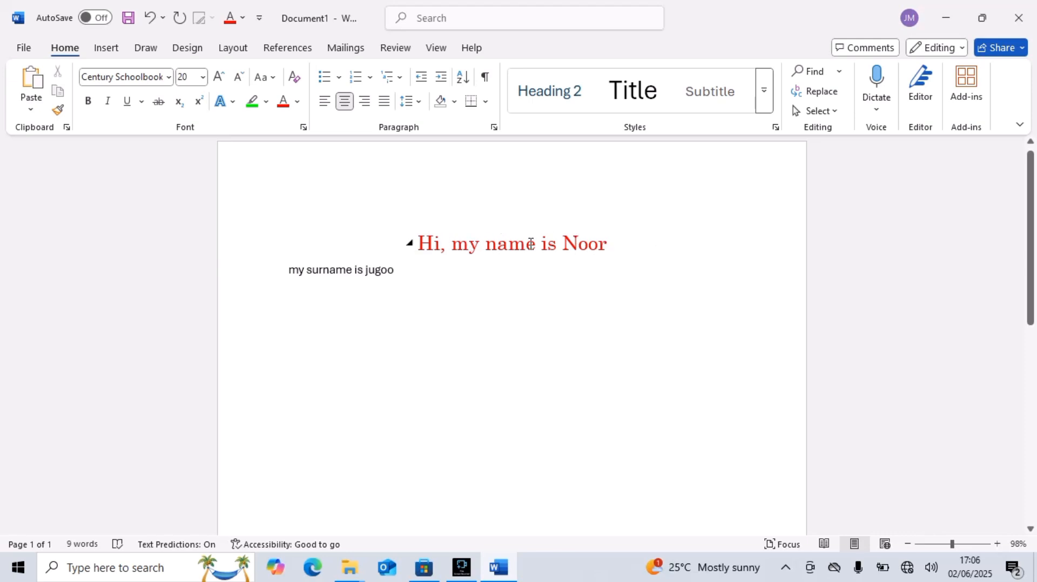
Step: Change the font of the word "name" in the first line to ADLaM Display
left_click_drag(531, 244, 490, 250)
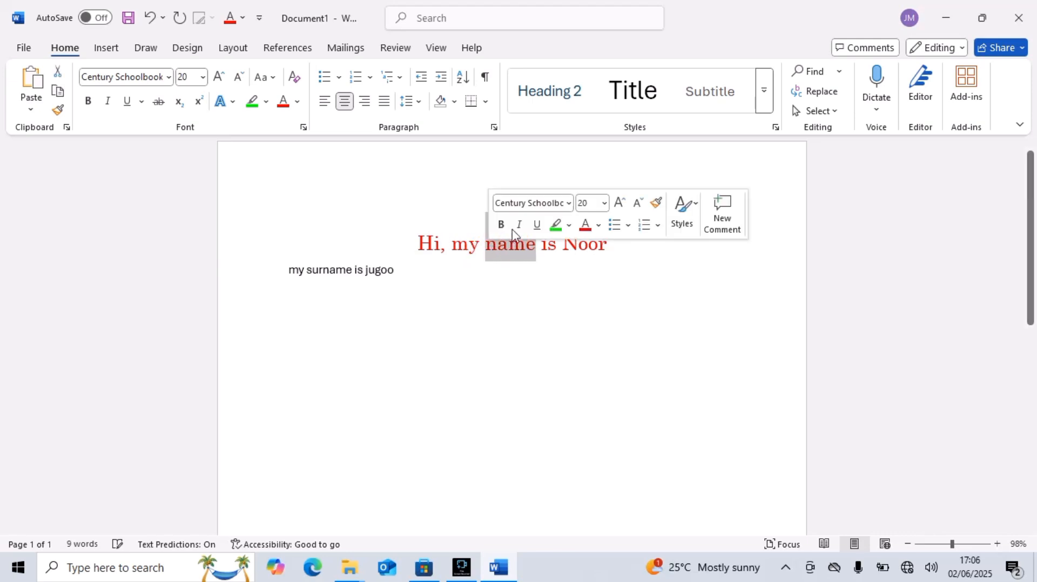
left_click(569, 203)
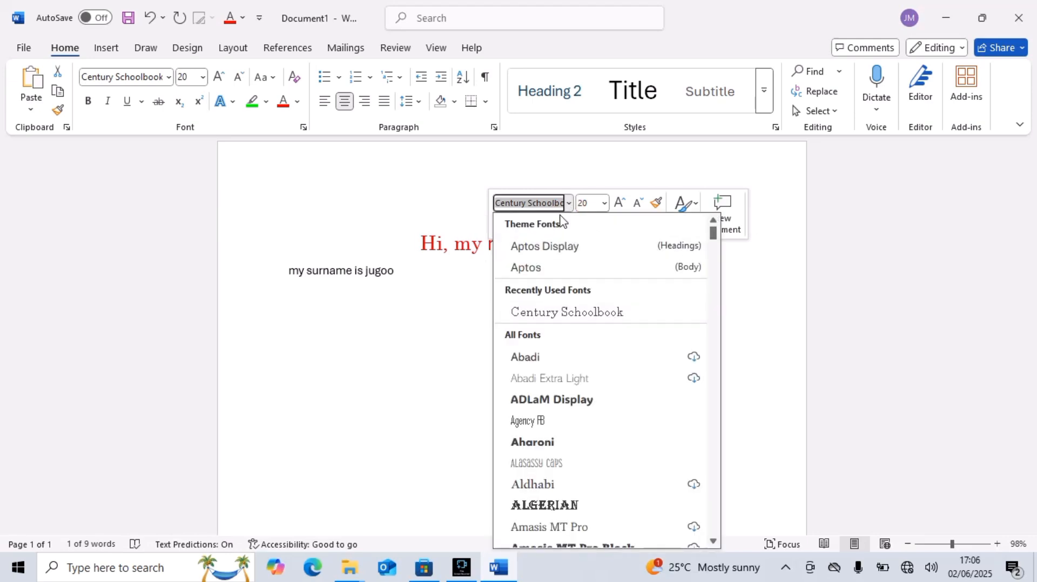
left_click(558, 410)
left_click(355, 321)
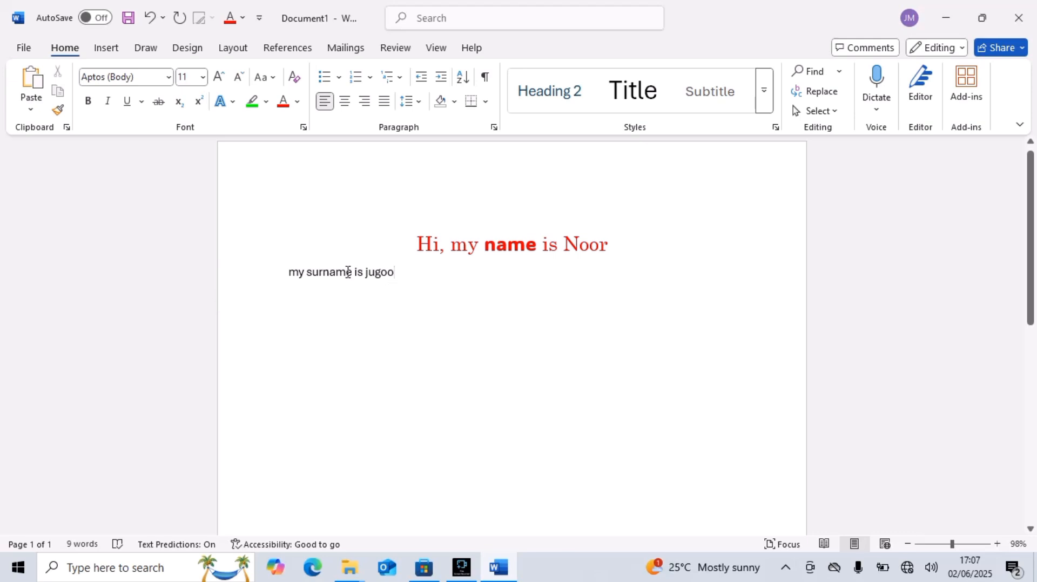
Step: Try font size 20 on the whole second line and set it to 10 instead
left_click(410, 277)
left_click_drag(410, 277, 206, 271)
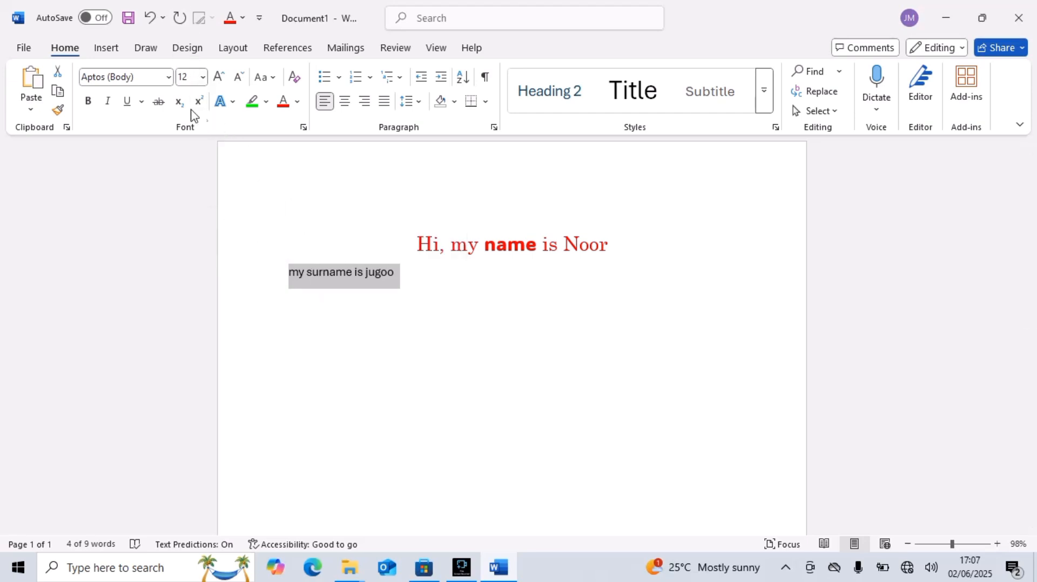
left_click(203, 77)
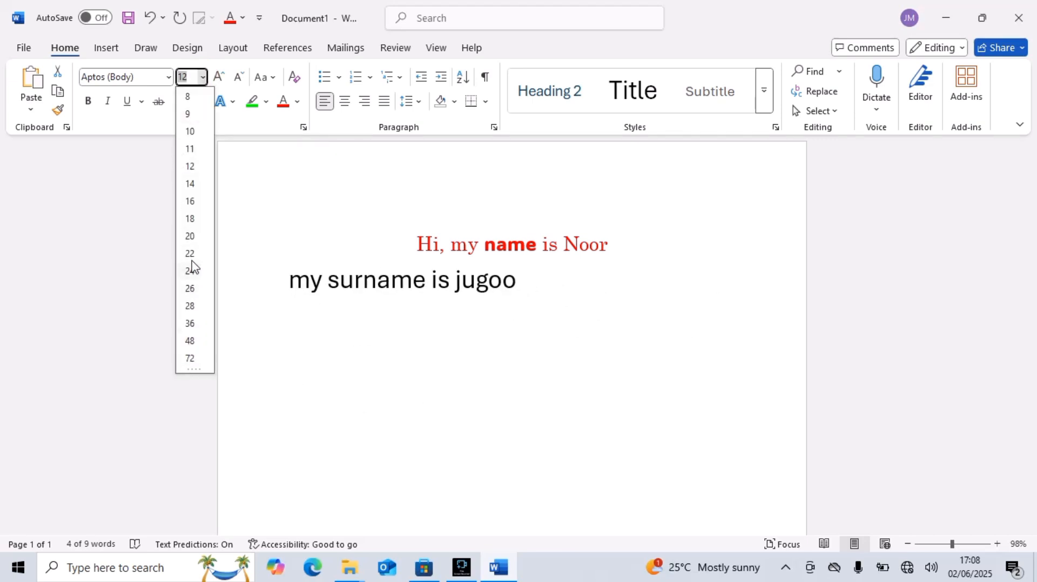
left_click(189, 78)
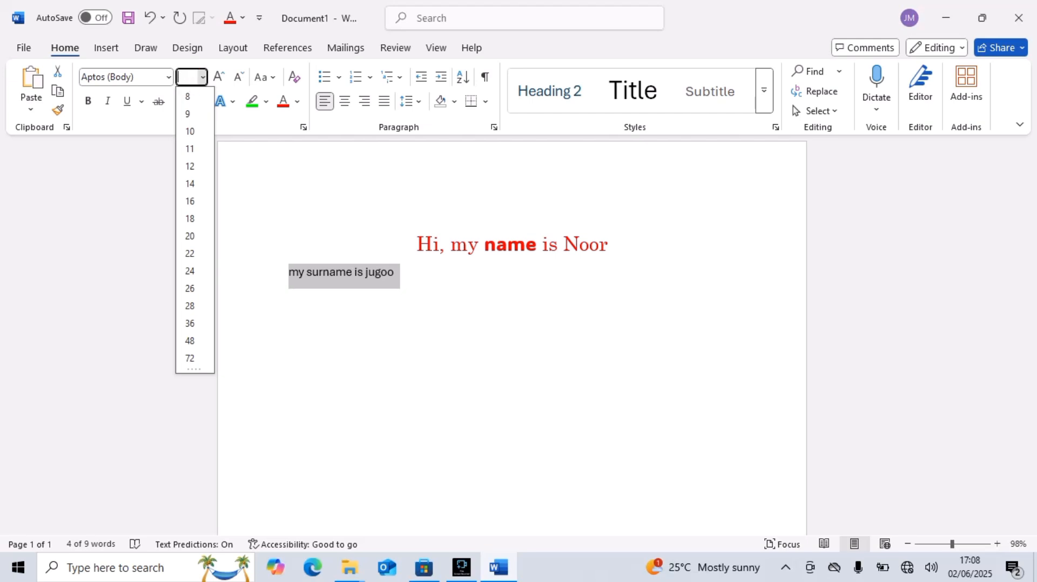
type("0")
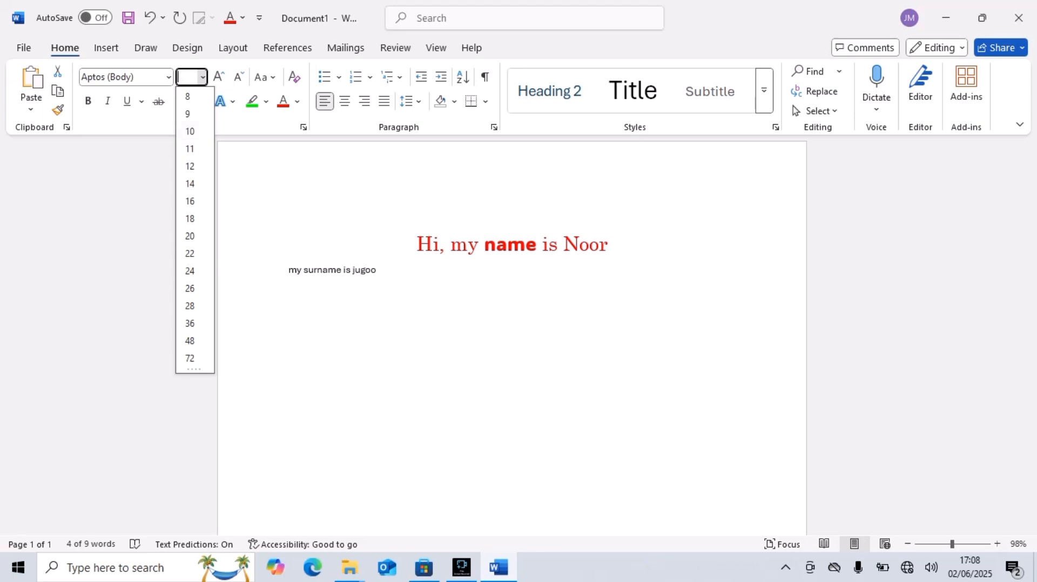
type("20")
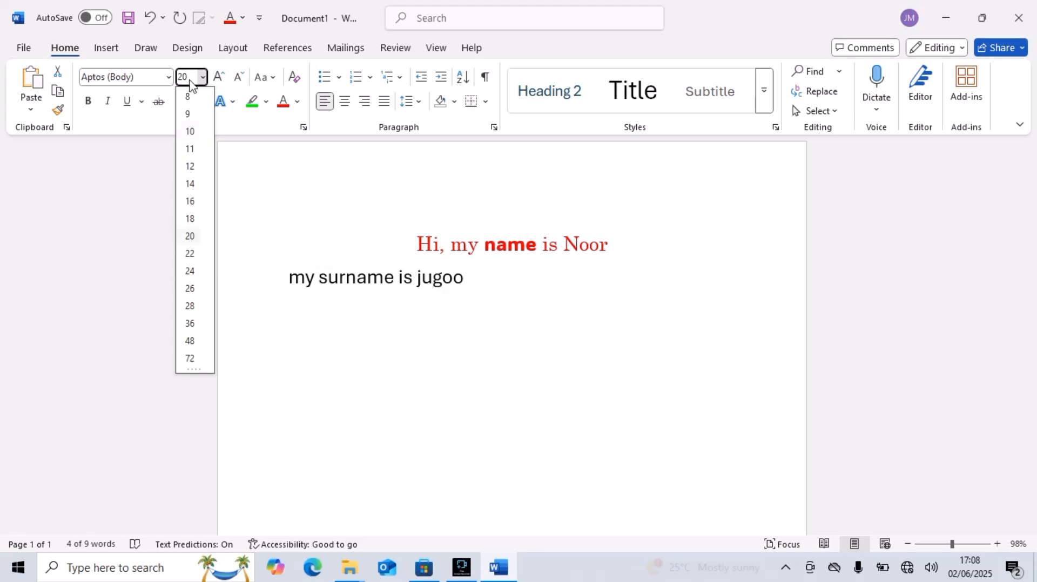
key("BackSpace")
key("BackSpace")
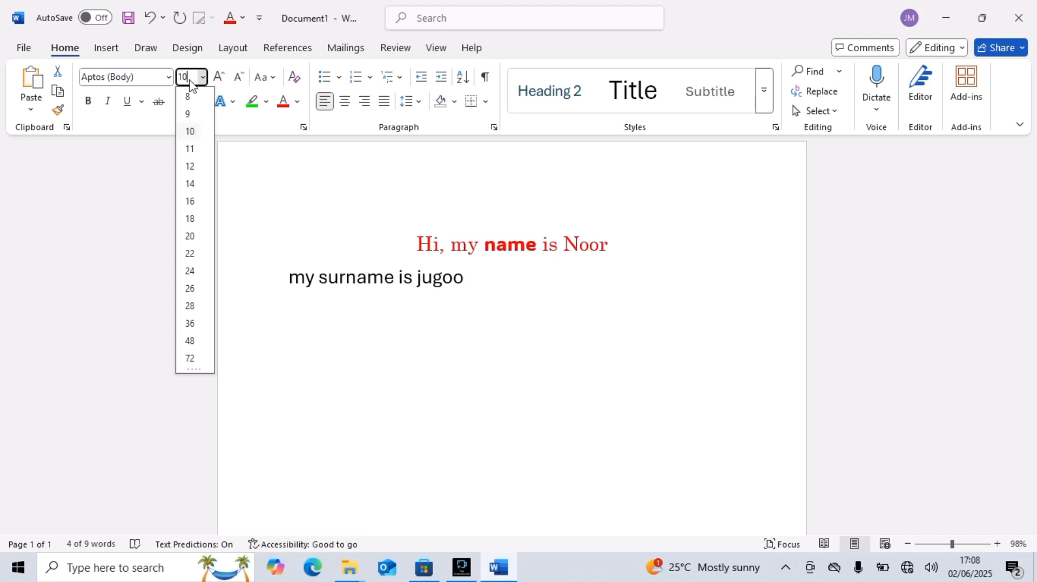
type("10")
key("Return")
left_click(310, 326)
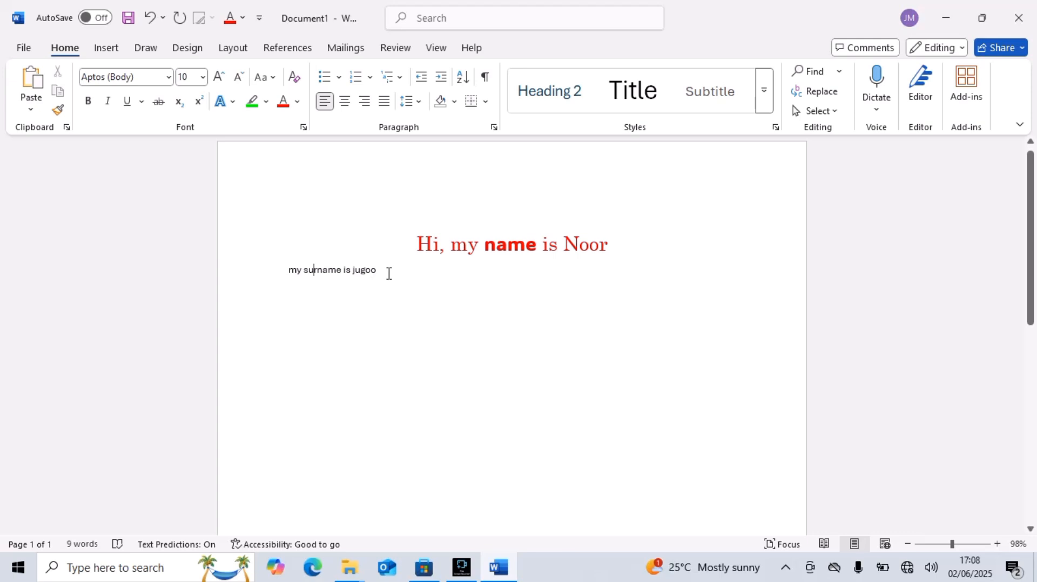
Step: Set the font size of the surname in the second line to 20
left_click_drag(388, 273, 360, 275)
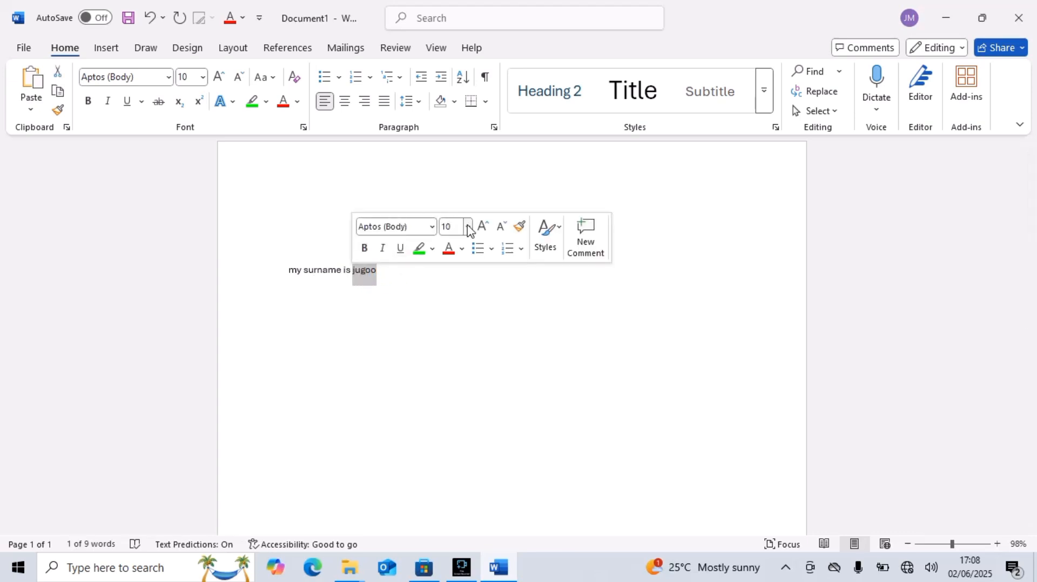
left_click(467, 227)
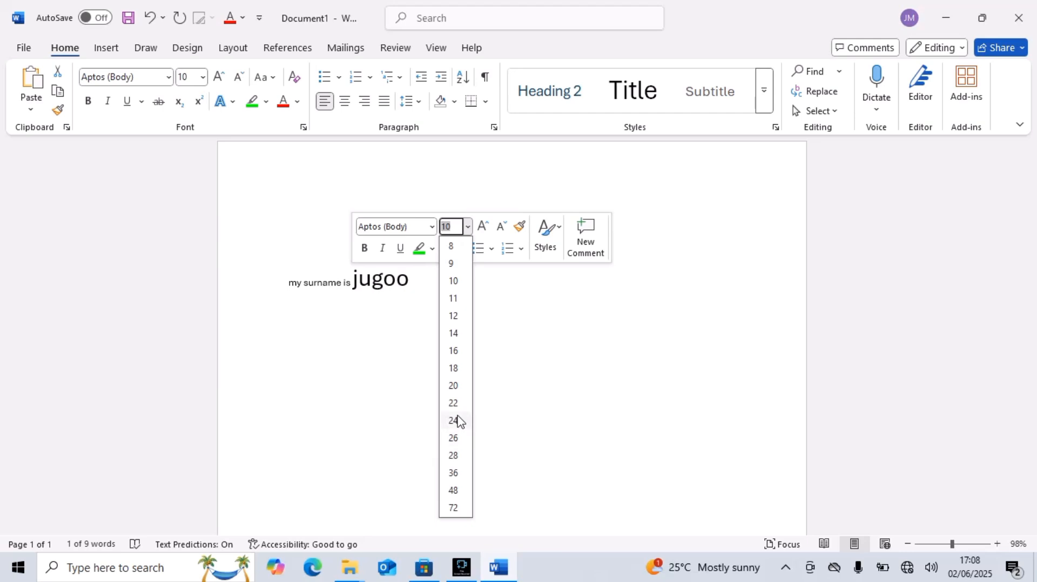
left_click(453, 385)
left_click(393, 347)
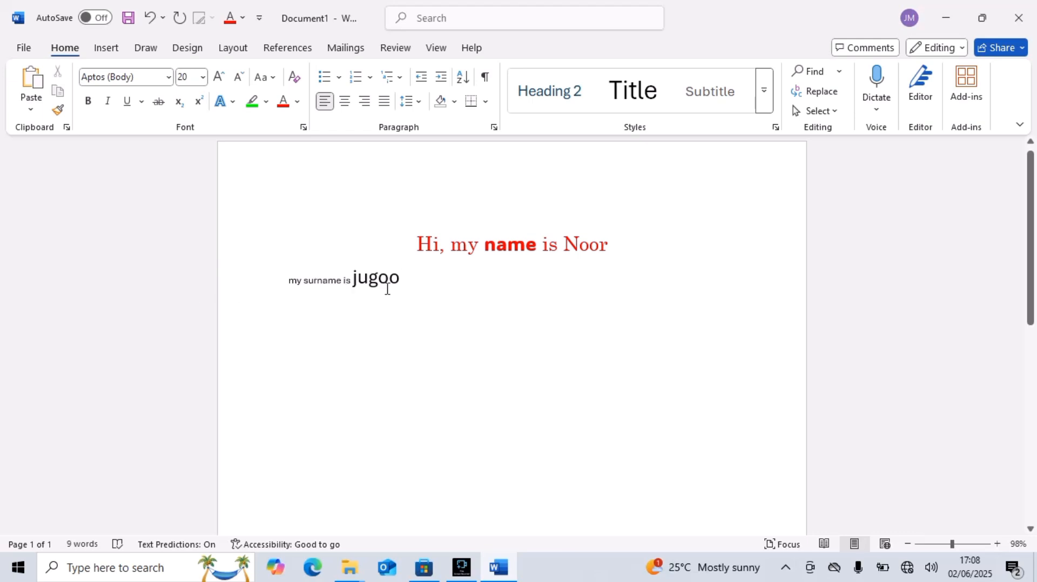
left_click(427, 296)
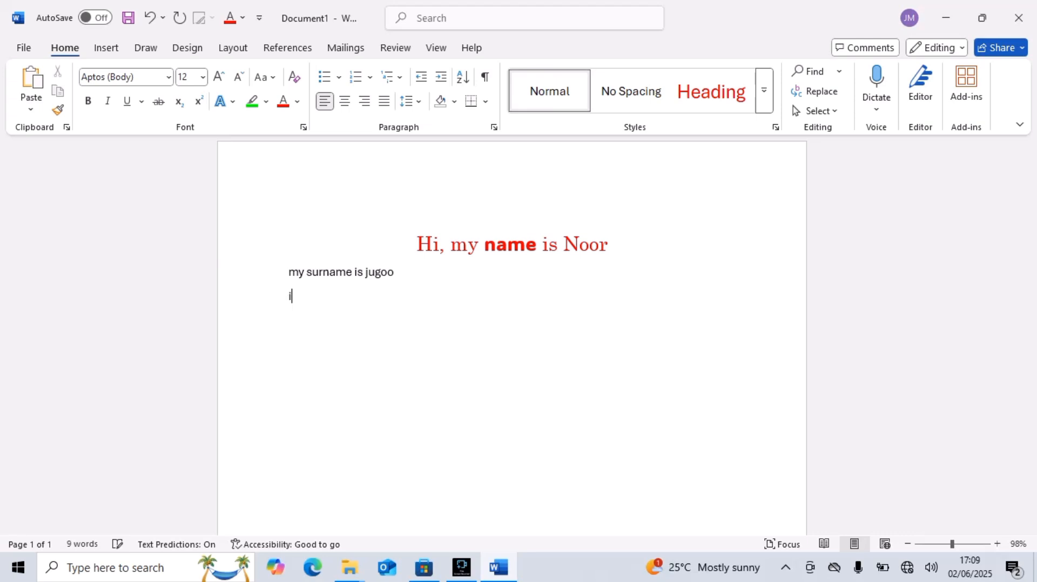
Step: Enter "I am goin to the ship" as the third line, keeping the misspelling of "going"
type("am go")
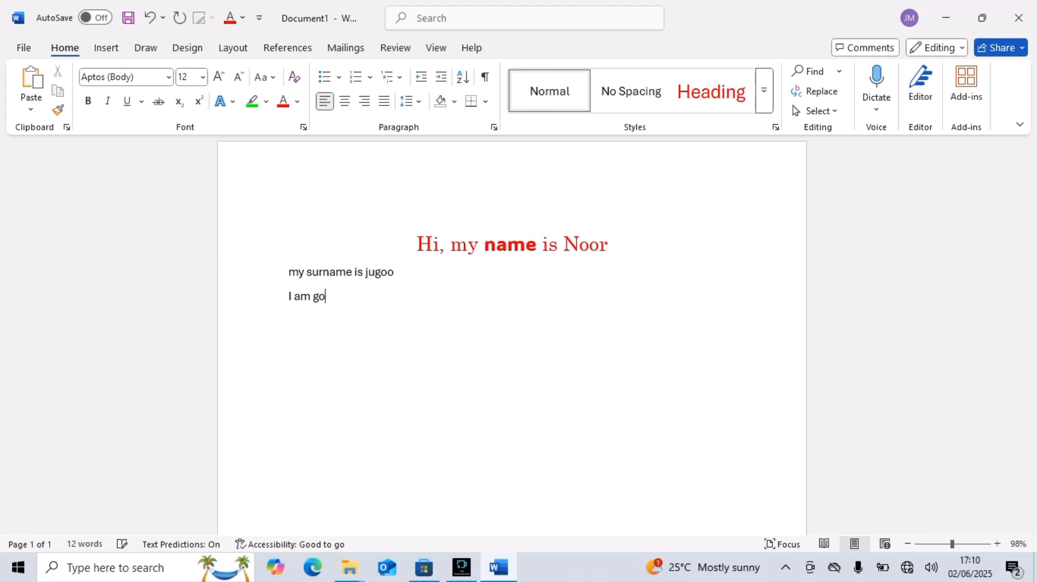
key("BackSpace")
key("BackSpace")
type("goin to the ship")
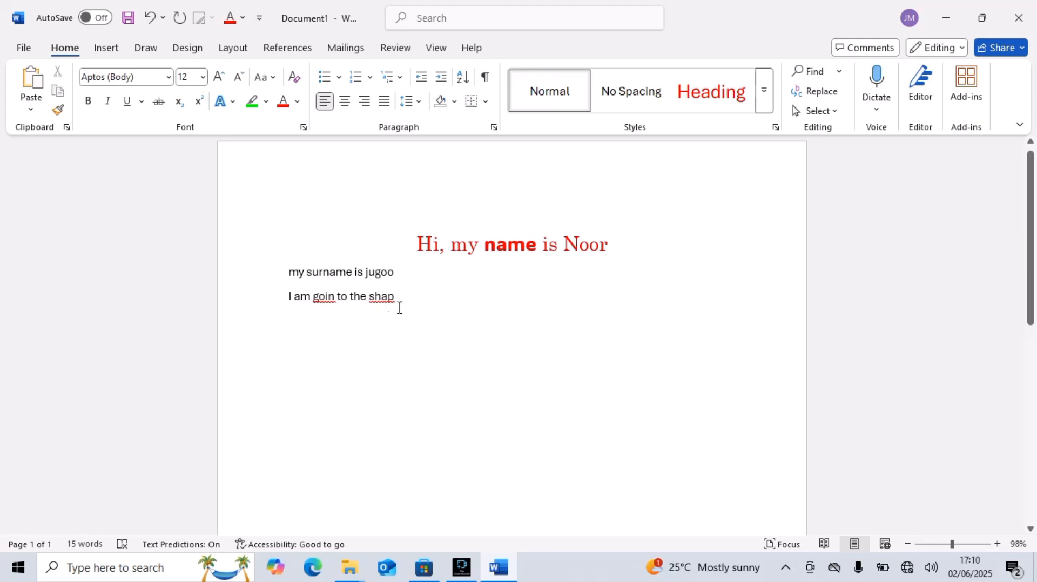
Step: Correct the misspelled word "goin" in the third line to the spelling suggestion "going"
right_click(327, 297)
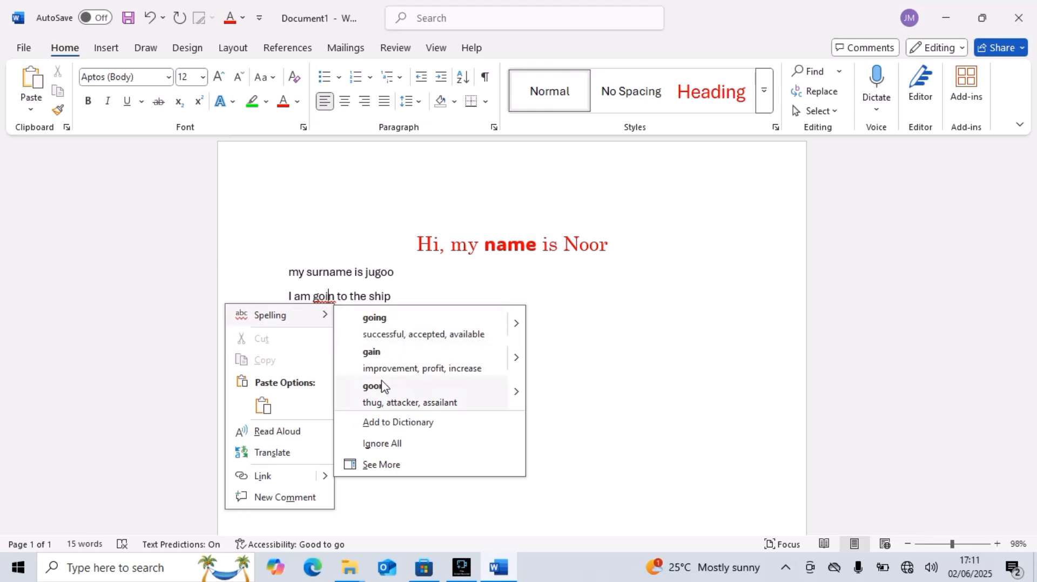
left_click(419, 324)
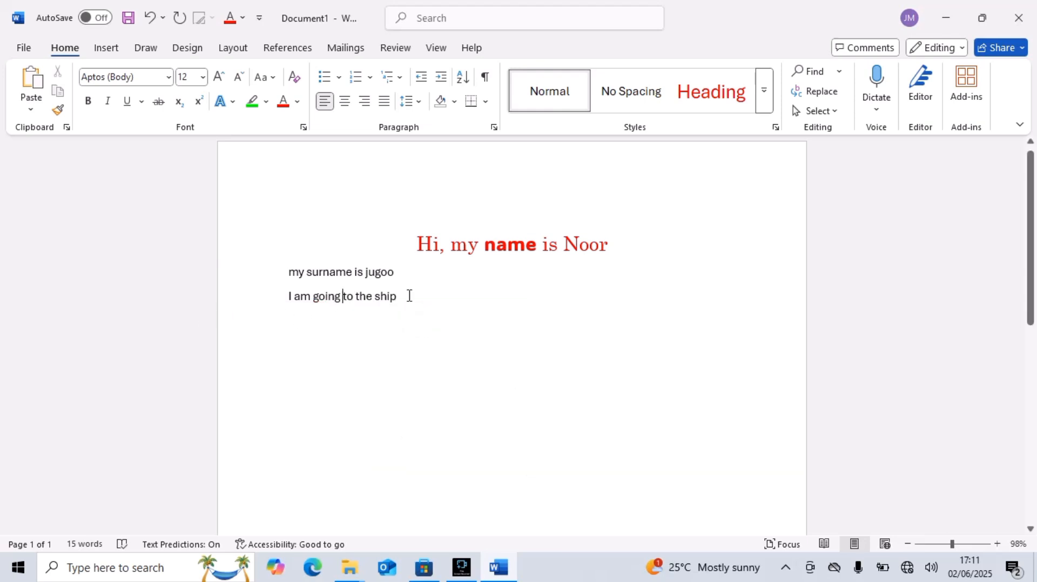
left_click(391, 308)
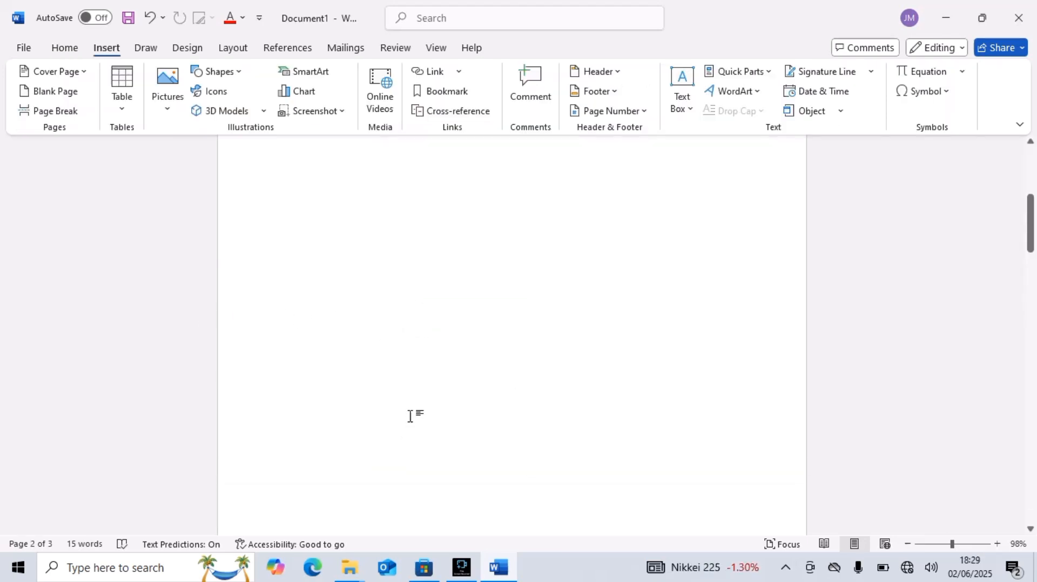
scroll(410, 417, "down", 4)
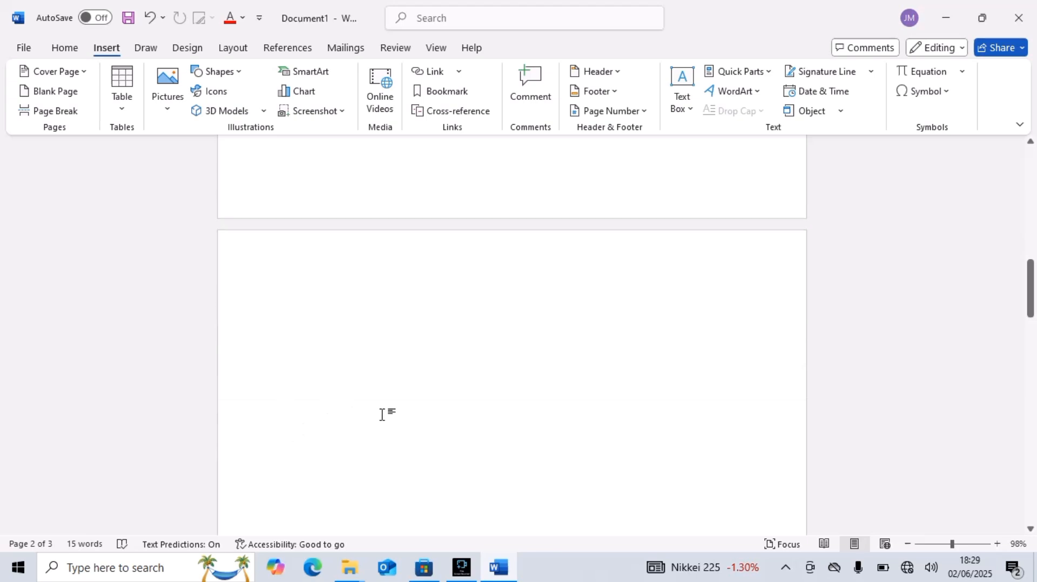
scroll(381, 415, "up", 6)
scroll(381, 414, "up", 6)
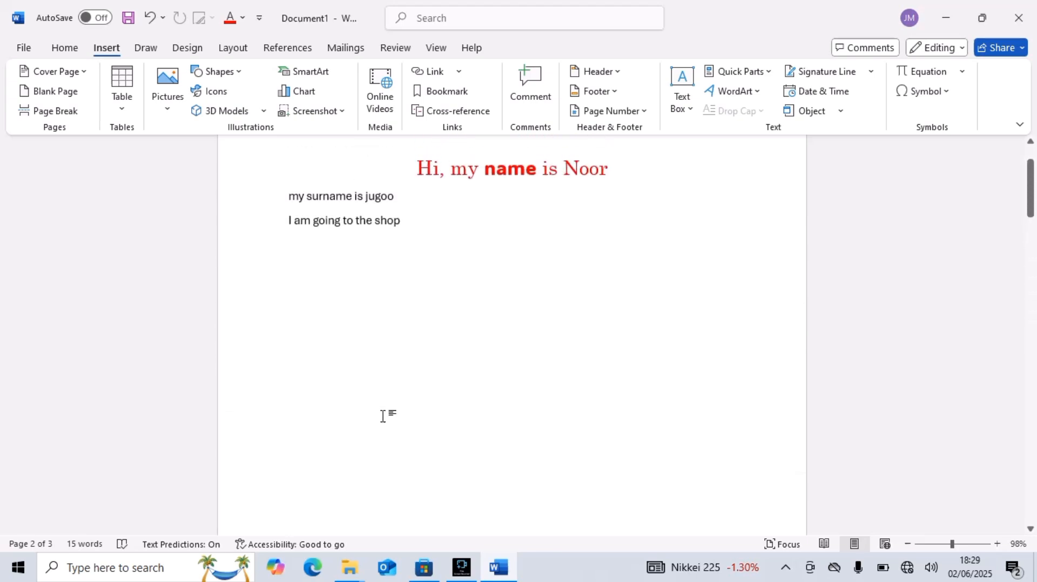
scroll(370, 365, "down", 4)
scroll(359, 357, "down", 3)
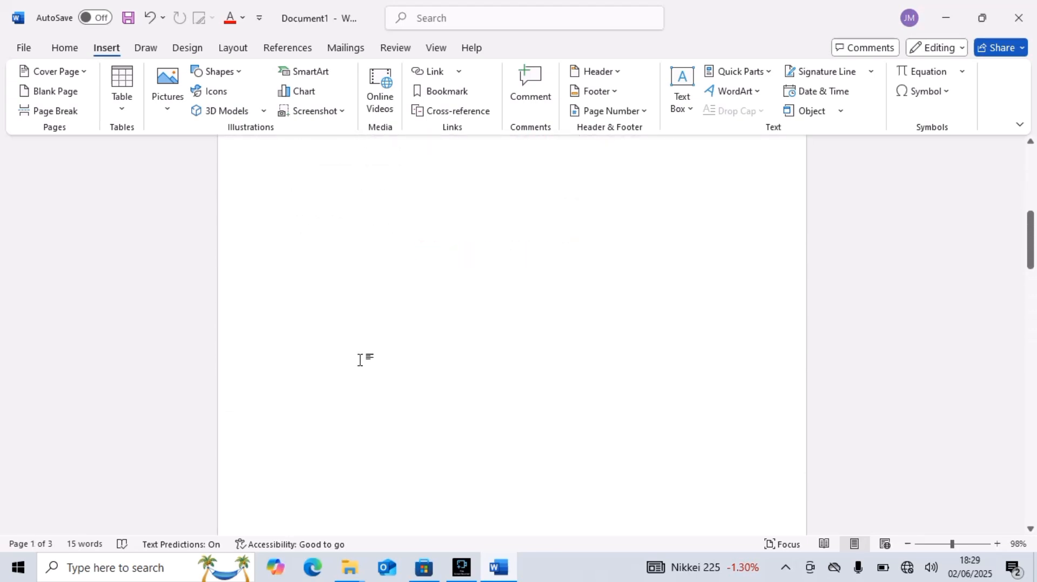
scroll(360, 360, "up", 5)
scroll(359, 360, "up", 5)
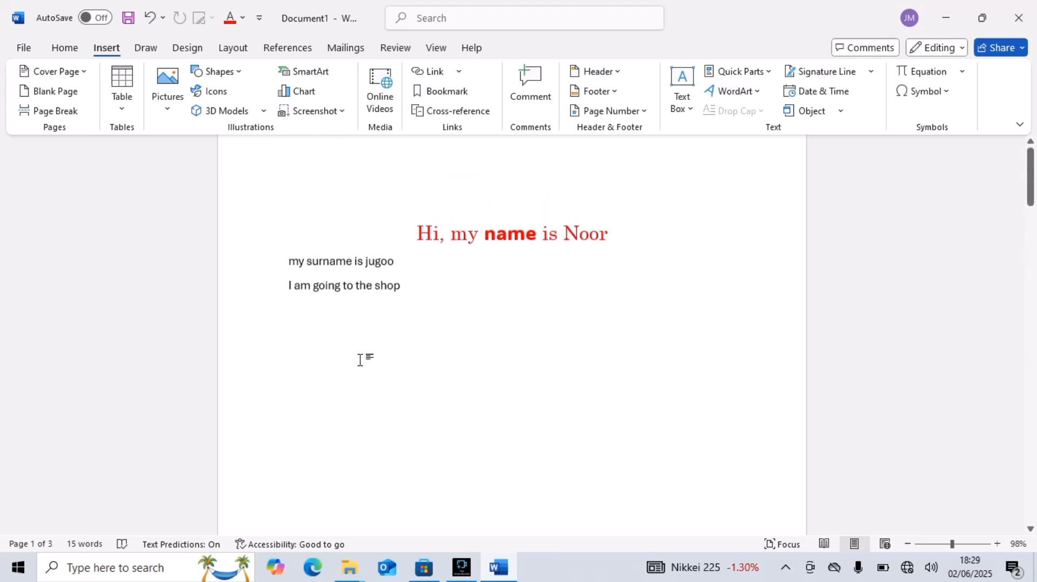
Step: Insert a blank page at the end of the line "I am going to the shop"
left_click(433, 312)
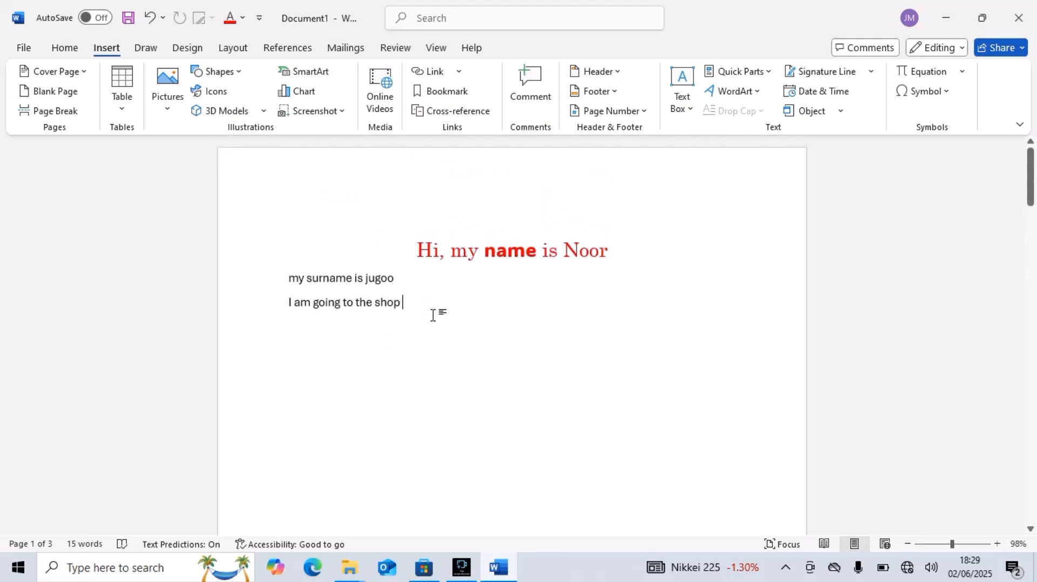
left_click(65, 49)
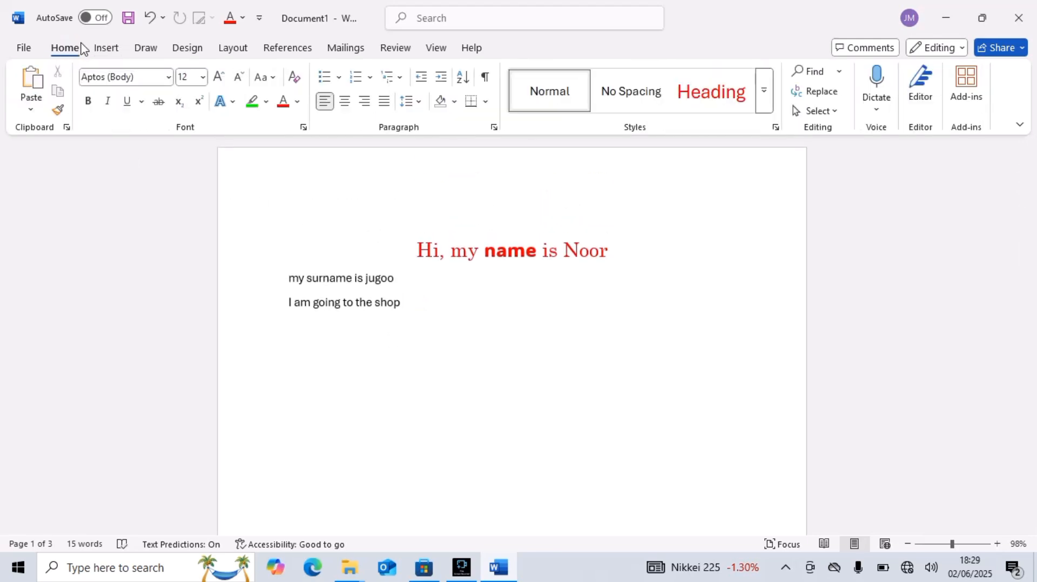
left_click(109, 52)
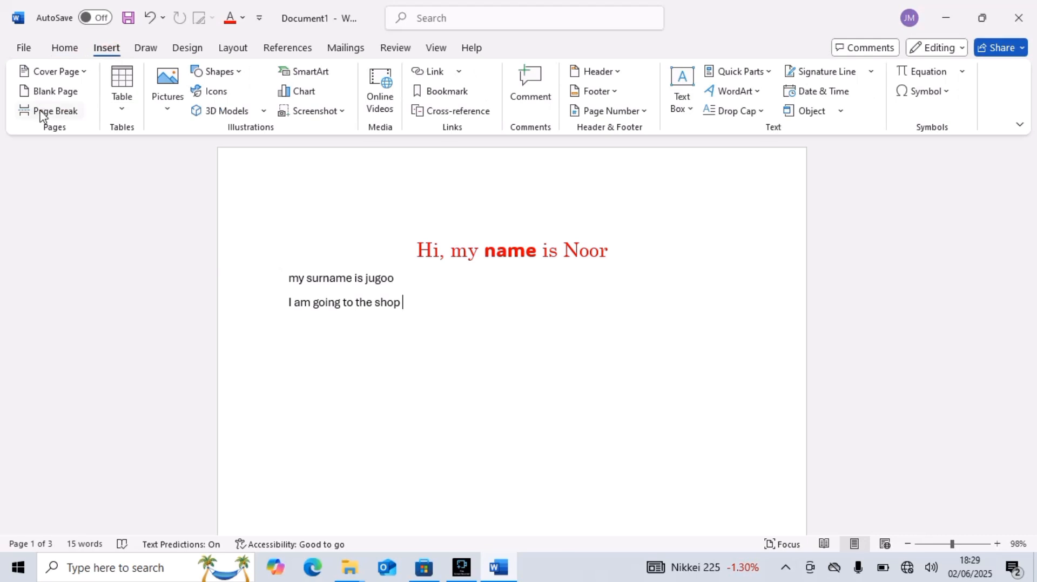
left_click(57, 92)
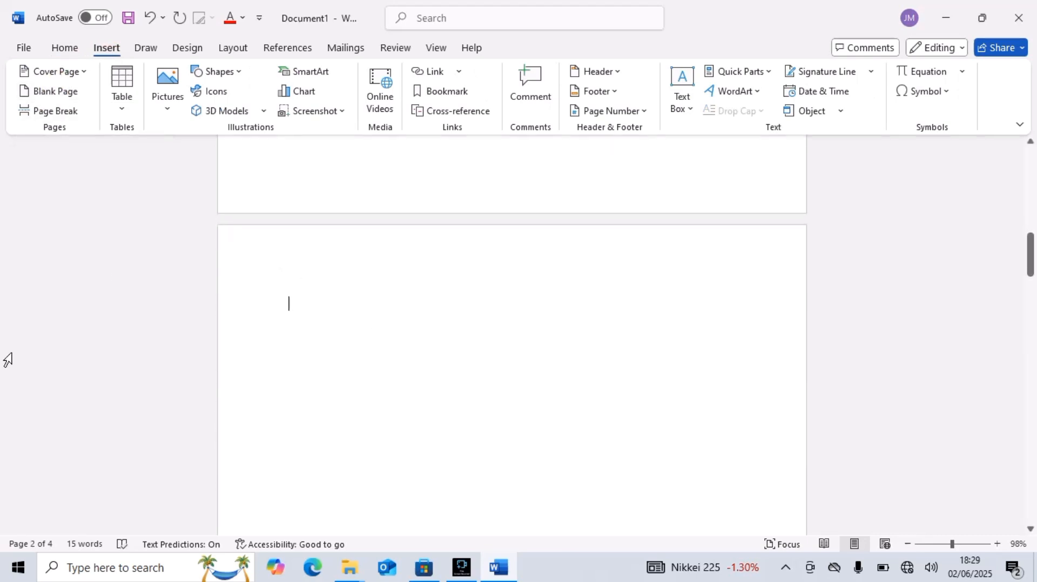
Step: Insert a page break at the end of the third line on page 1 and view the resulting pages
scroll(529, 377, "up", 5)
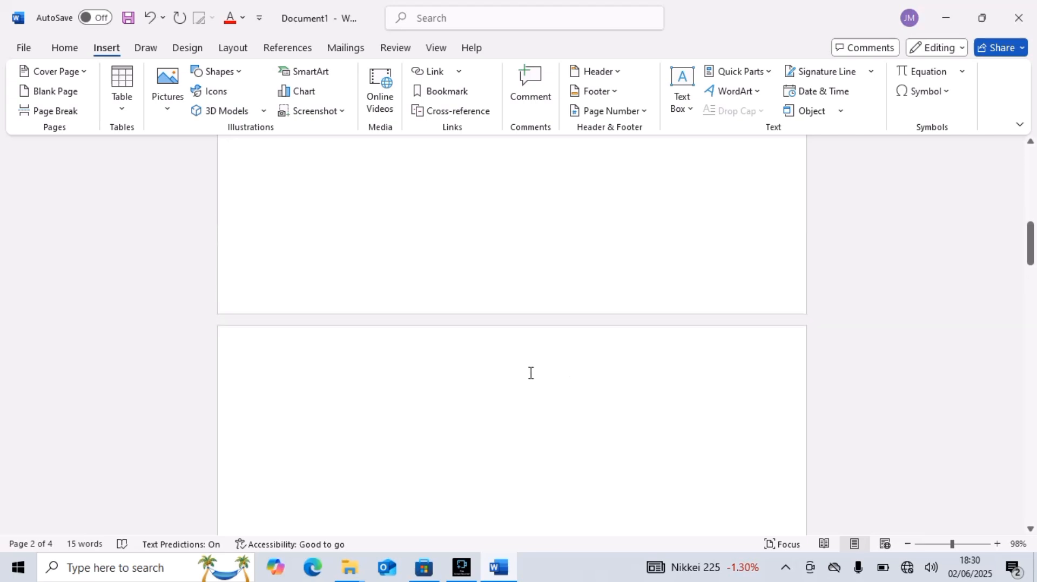
scroll(529, 378, "up", 5)
left_click(459, 305)
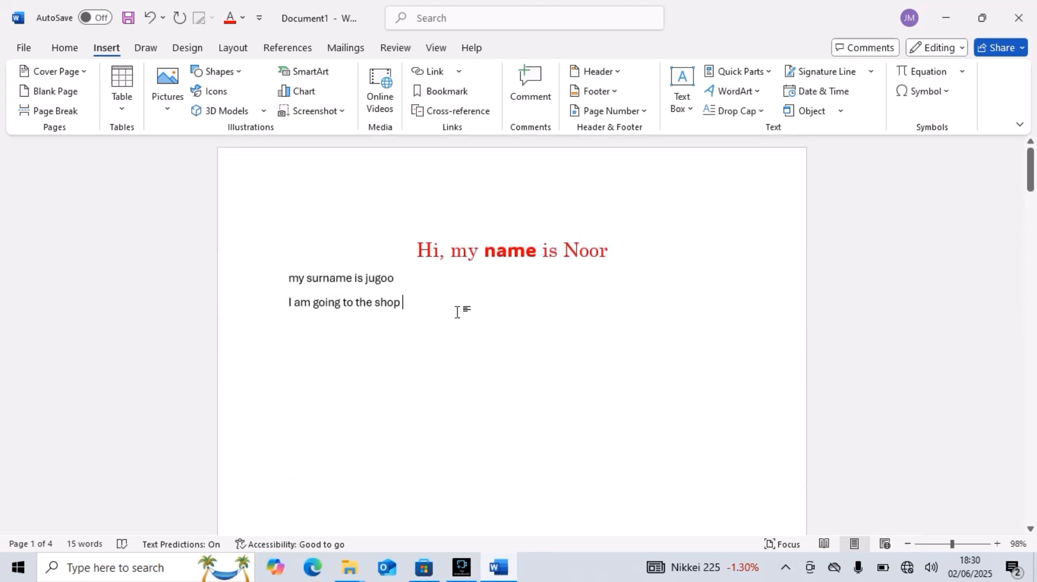
left_click(54, 110)
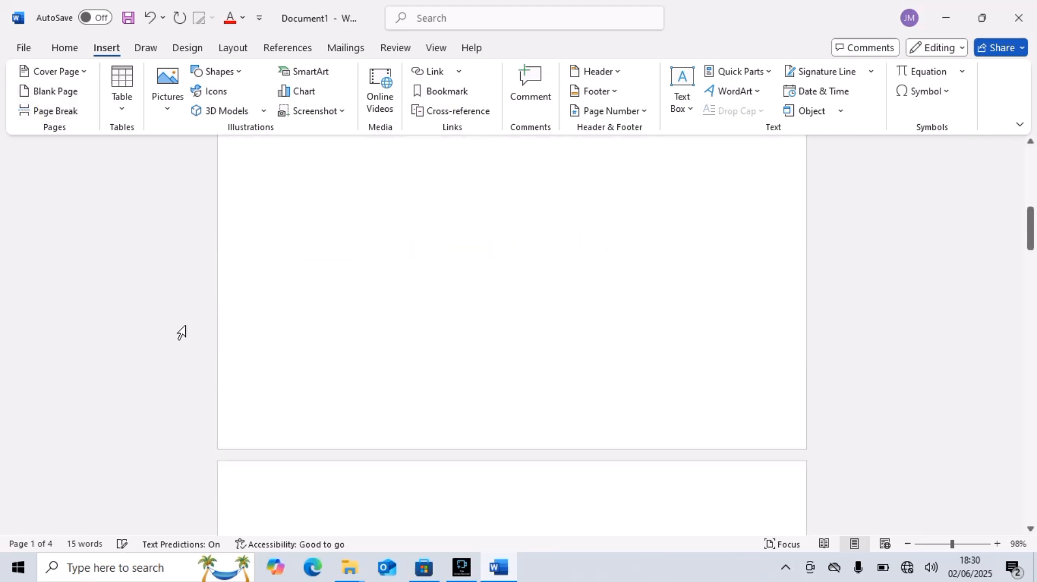
scroll(303, 413, "down", 8)
scroll(305, 414, "up", 6)
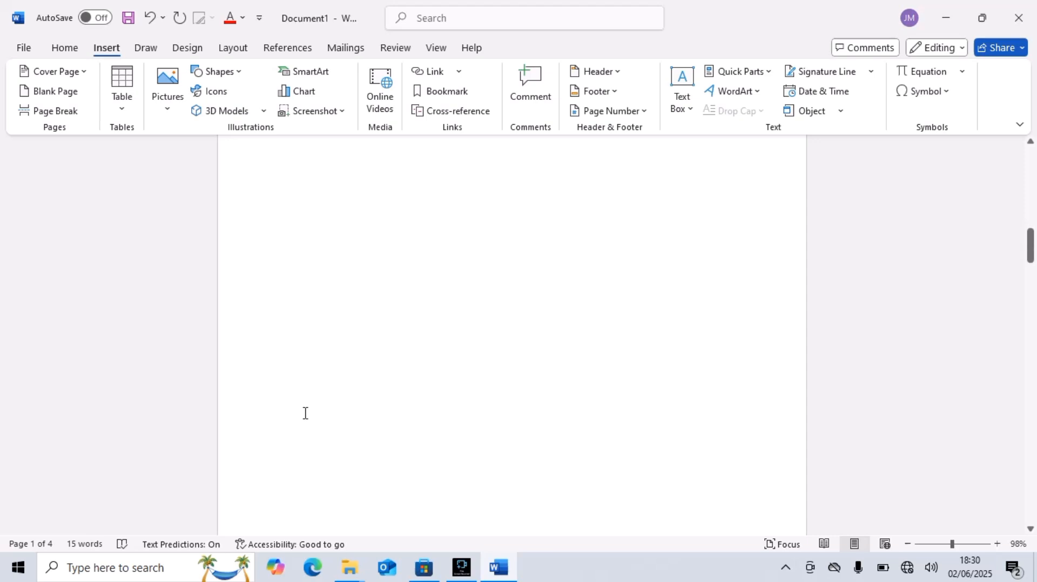
scroll(306, 414, "up", 1)
scroll(305, 413, "down", 4)
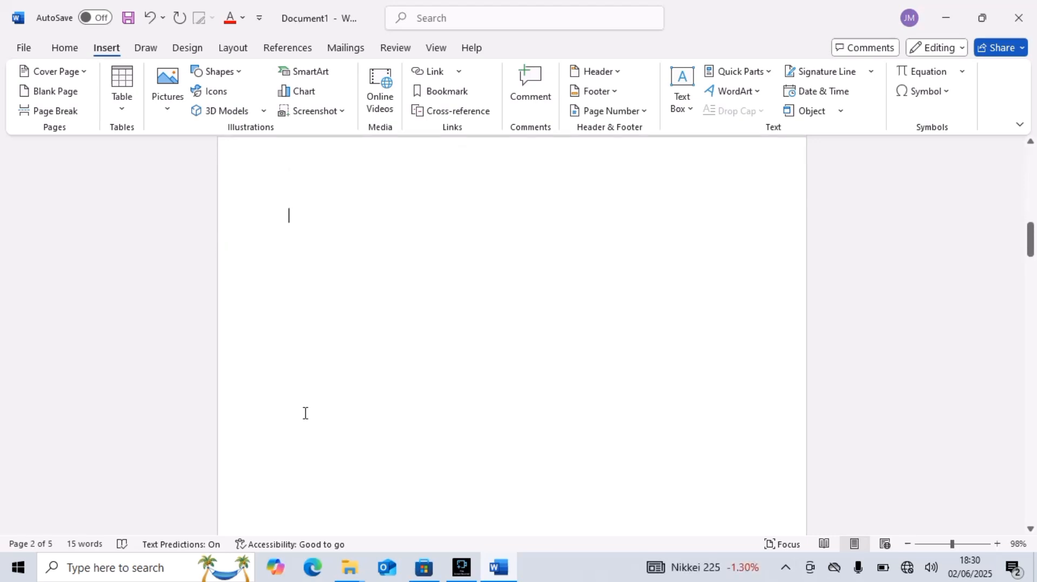
scroll(305, 414, "up", 2)
scroll(305, 414, "up", 12)
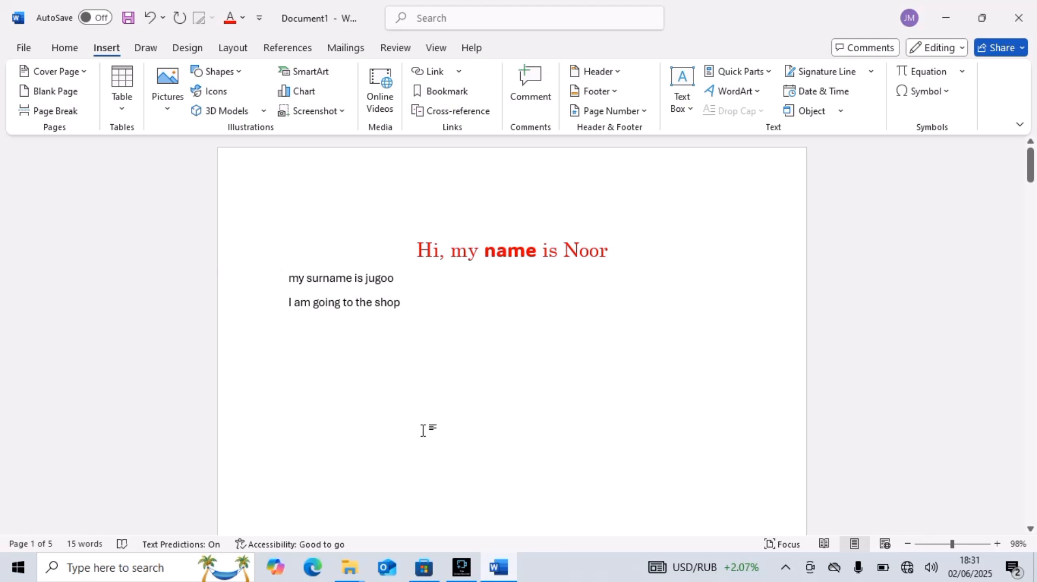
Step: Add page numbers in the Plain Number 1 style at the bottom of the pages, and return to editing the body text on page 1
scroll(467, 423, "down", 12)
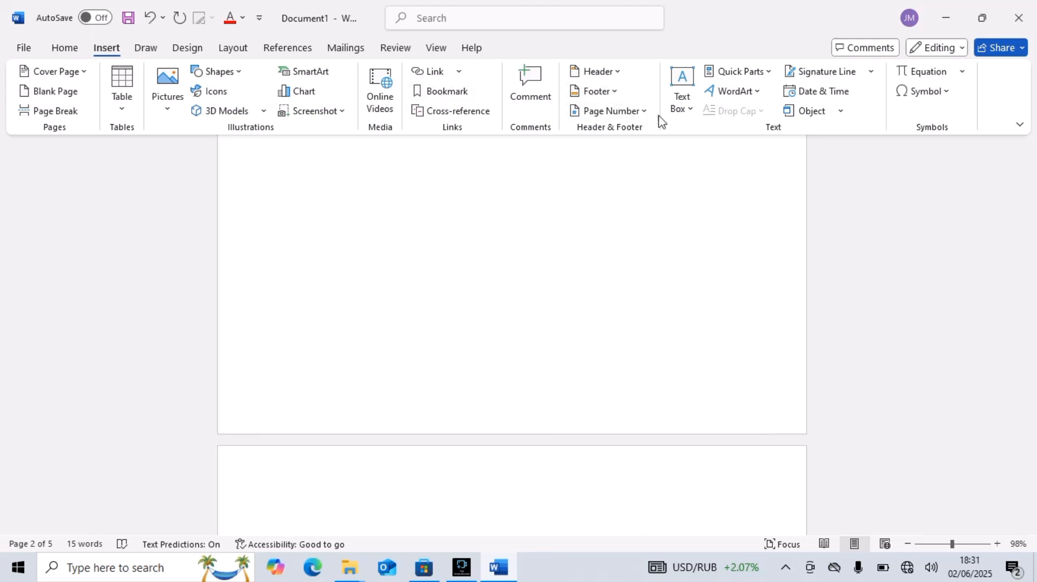
left_click(610, 116)
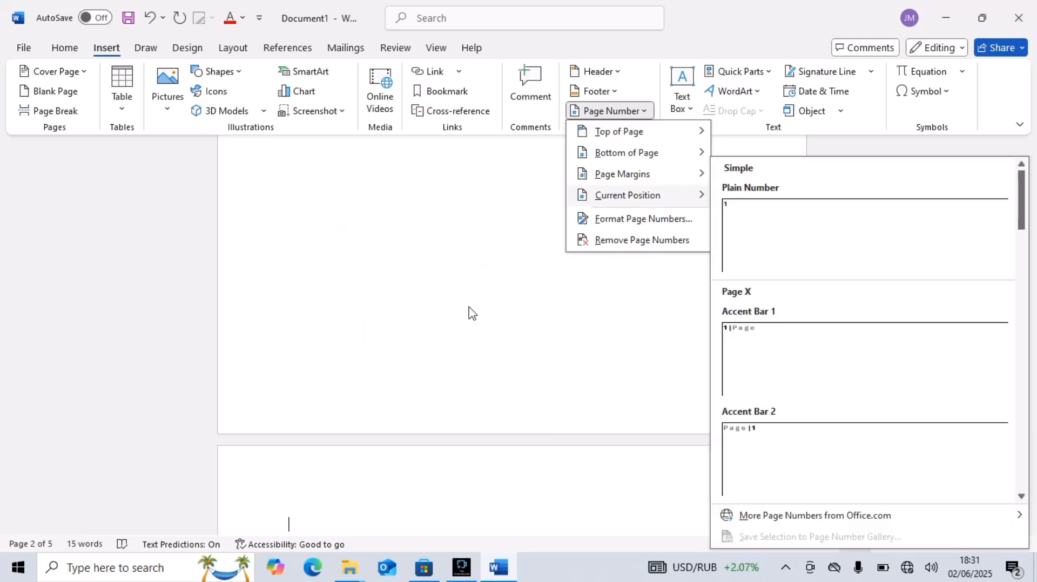
mouse_move(637, 174)
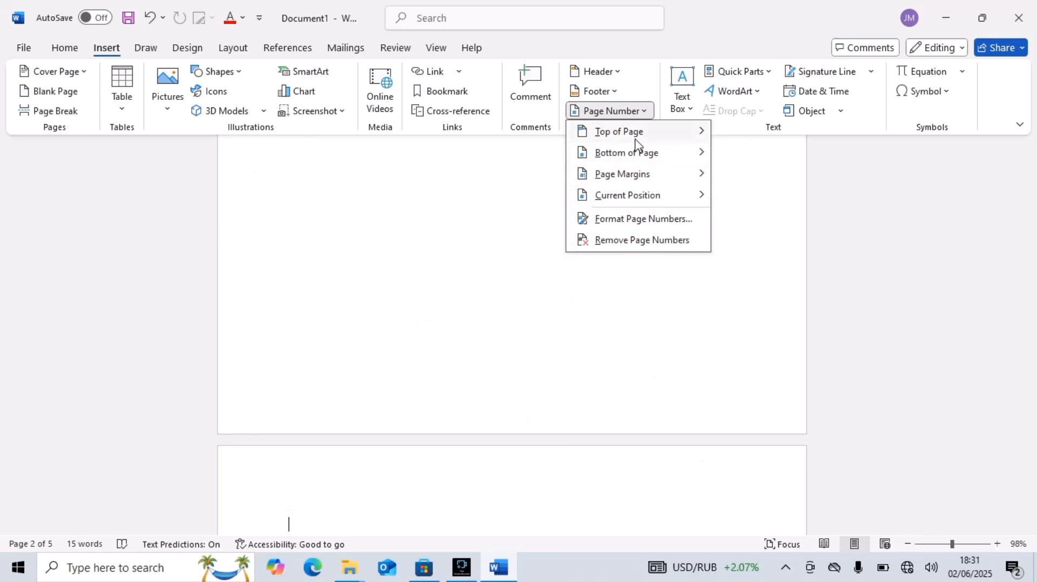
mouse_move(642, 151)
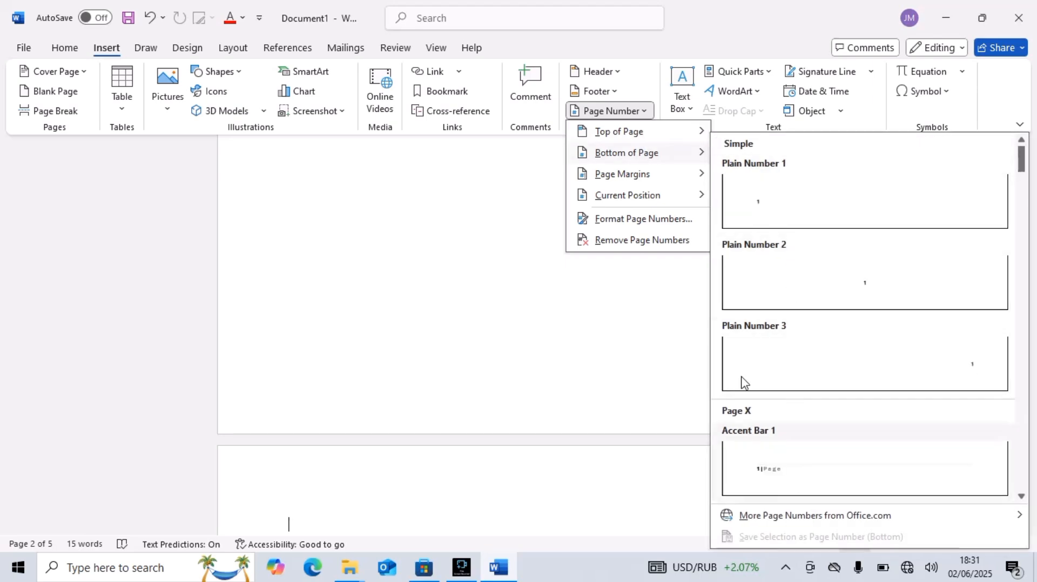
left_click(761, 212)
scroll(340, 389, "up", 5)
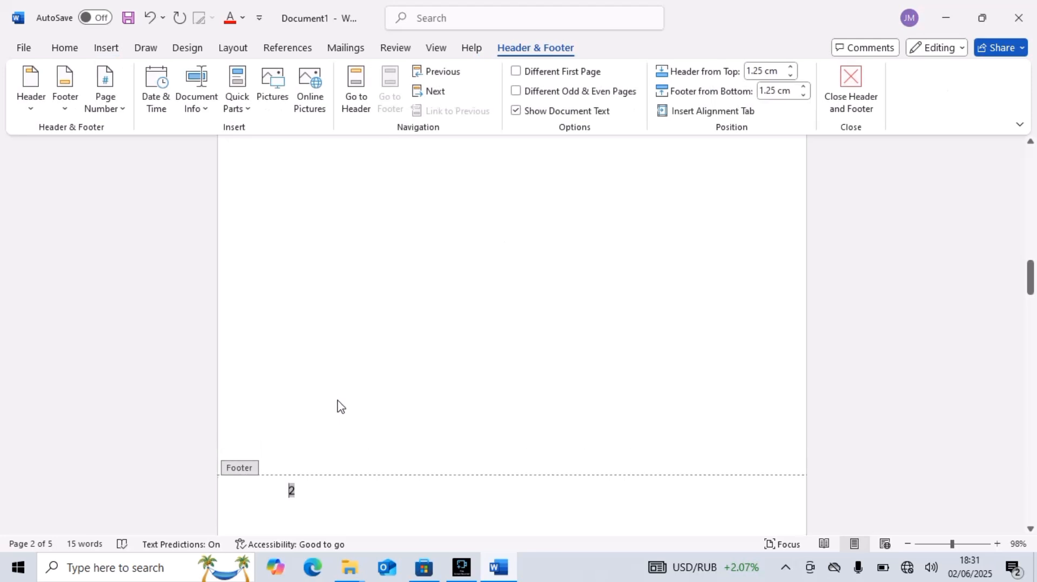
scroll(341, 388, "up", 5)
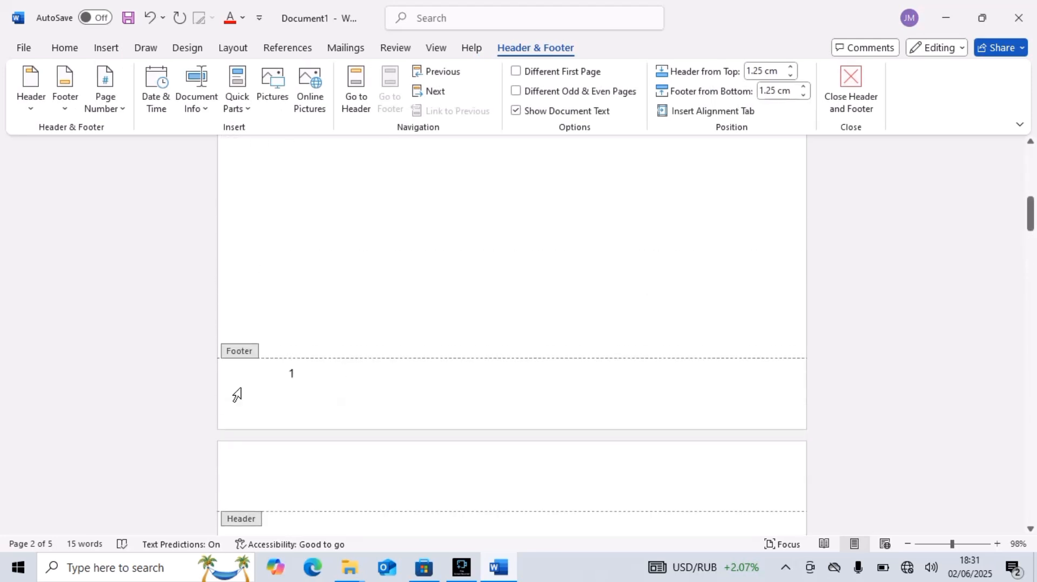
scroll(290, 287, "up", 10)
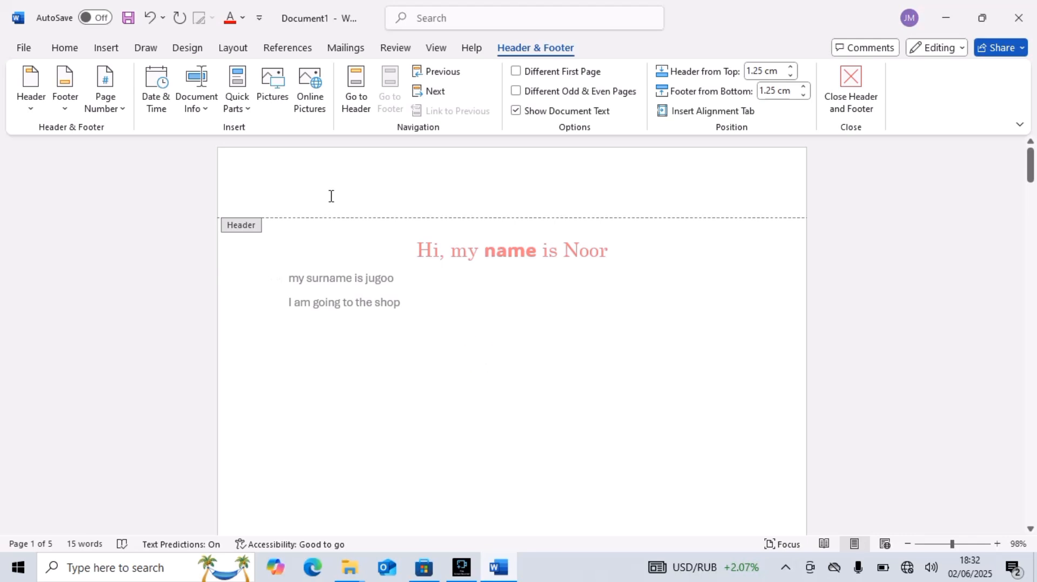
scroll(470, 204, "down", 2)
double_click(430, 329)
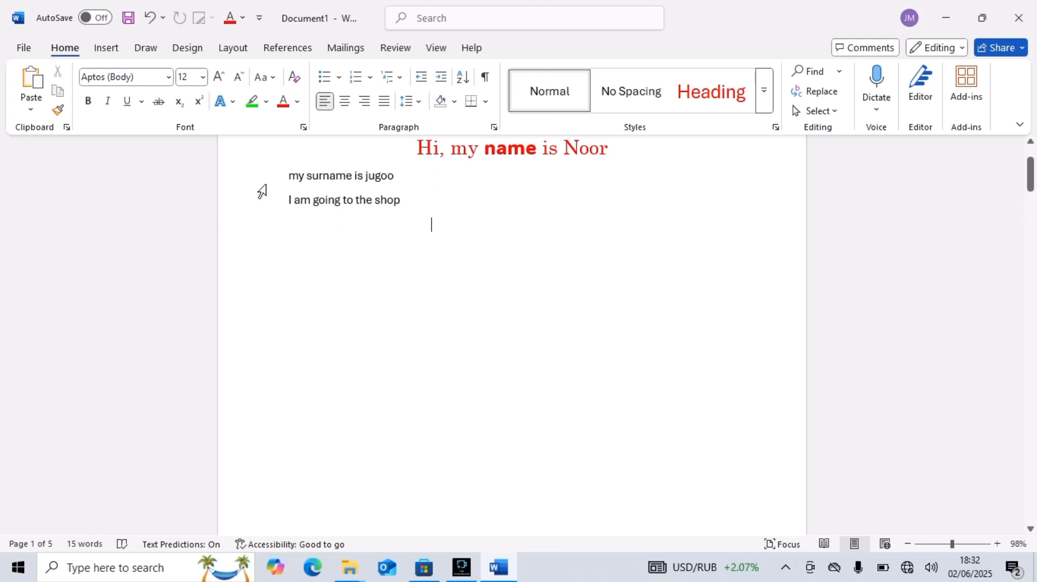
Step: Examine the page numbers in the footers of successive pages
scroll(505, 249, "down", 10)
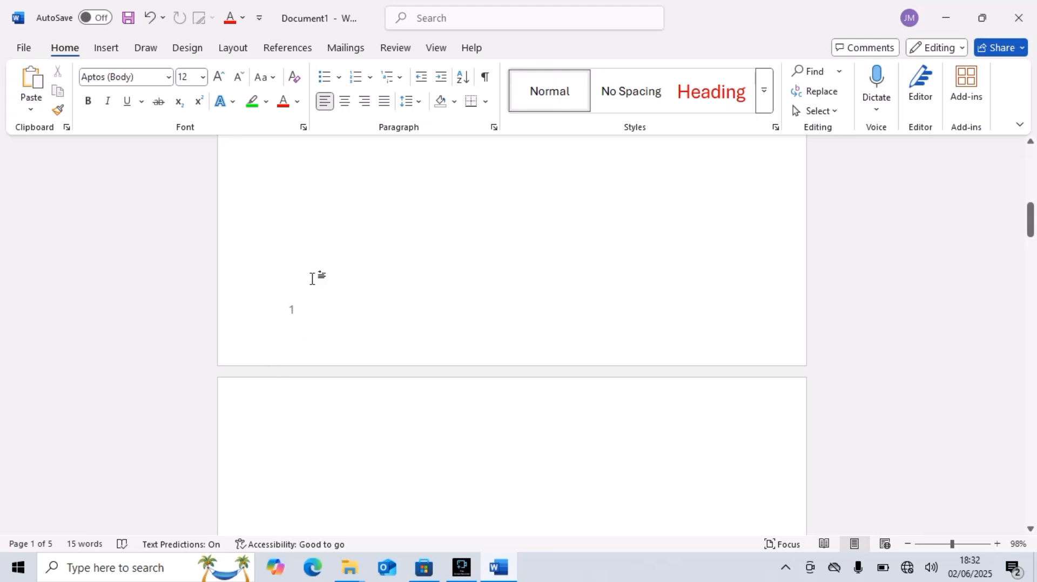
scroll(324, 333, "down", 6)
scroll(324, 333, "down", 3)
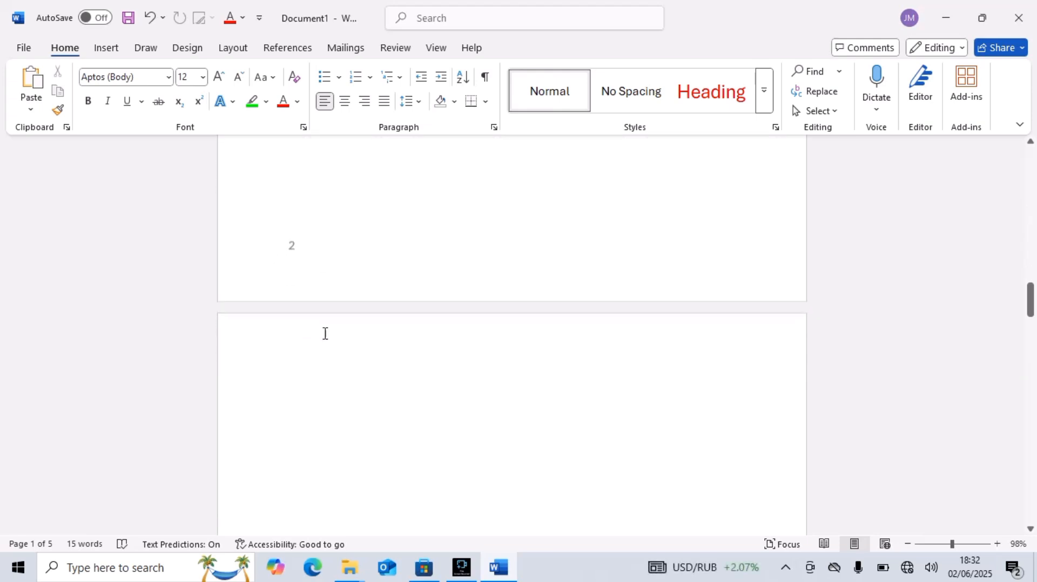
scroll(259, 264, "down", 5)
scroll(265, 296, "down", 8)
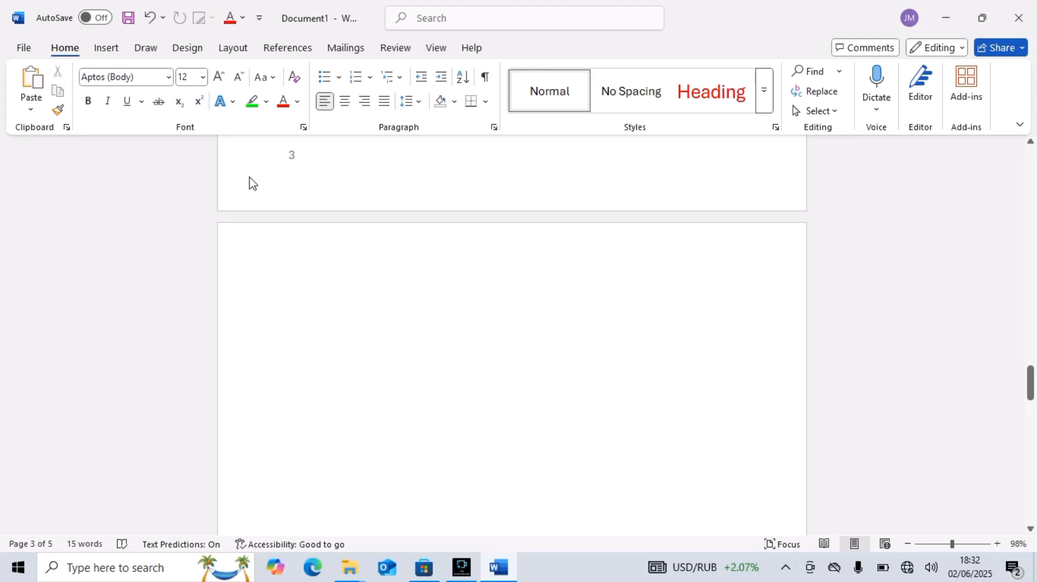
scroll(294, 185, "up", 5)
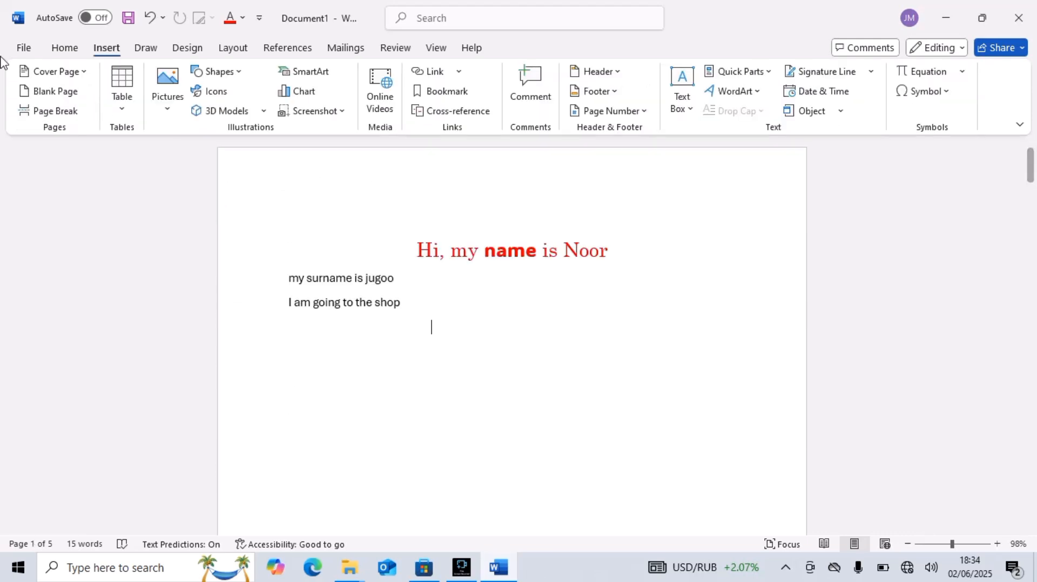
Step: Insert the red sunset picture with the horse rider from the device's Pictures folder
left_click(60, 48)
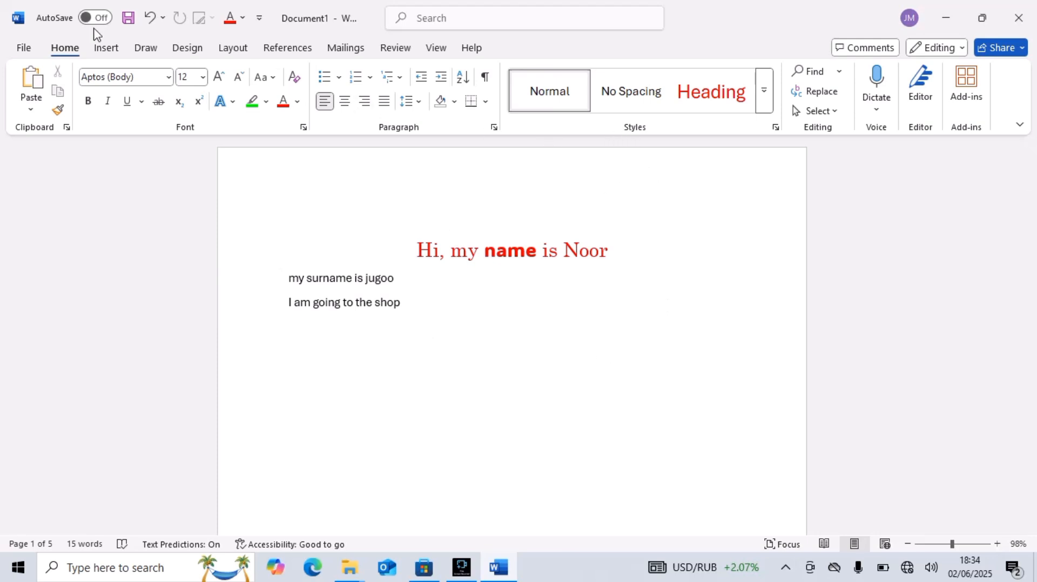
left_click(108, 49)
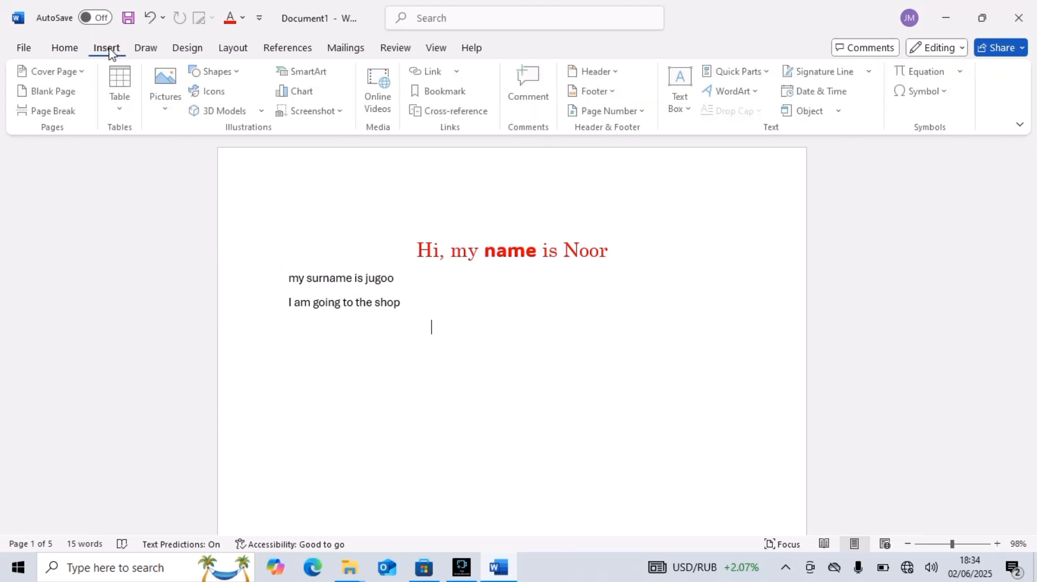
left_click(169, 100)
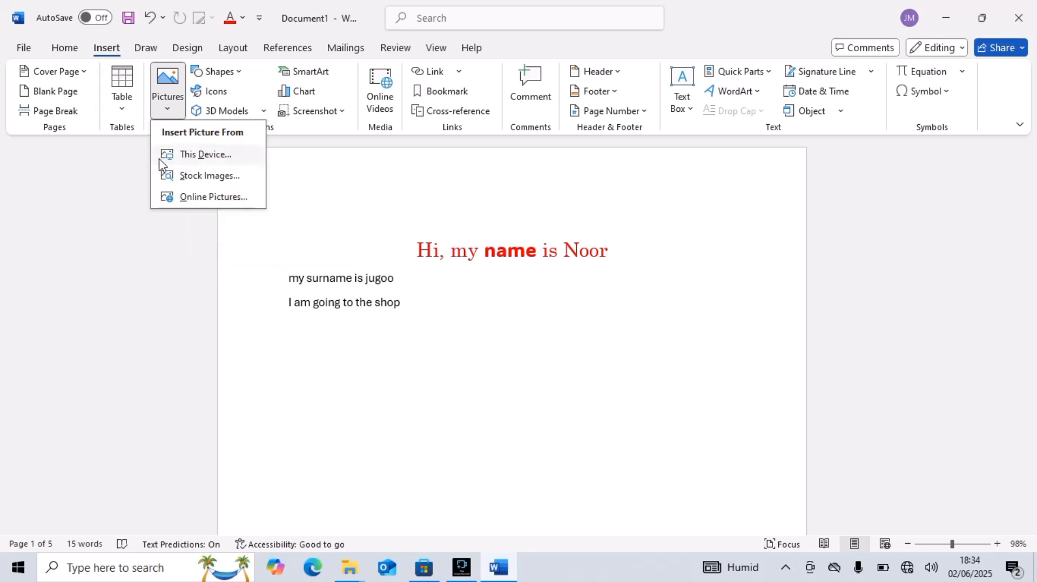
left_click(213, 155)
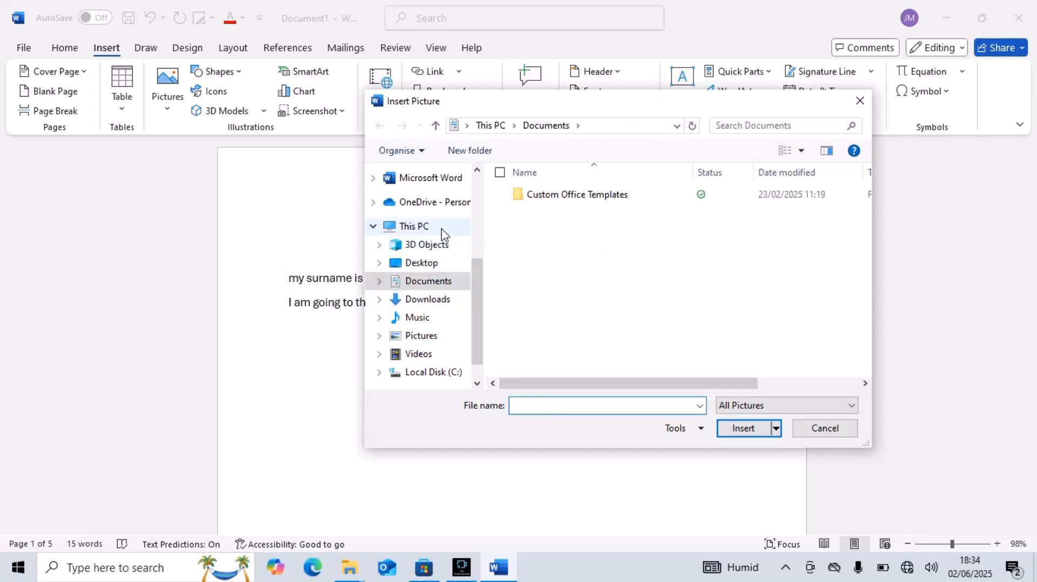
left_click(426, 336)
double_click(538, 224)
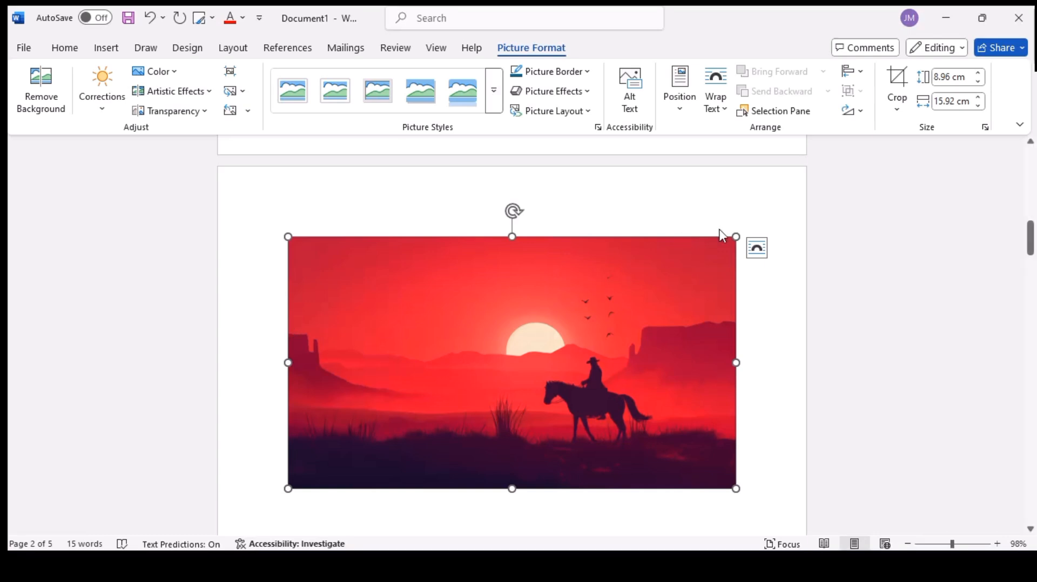
Step: Shrink the inserted picture proportionally to about 5.26 cm high and 9.35 cm wide
left_click_drag(728, 227, 437, 376)
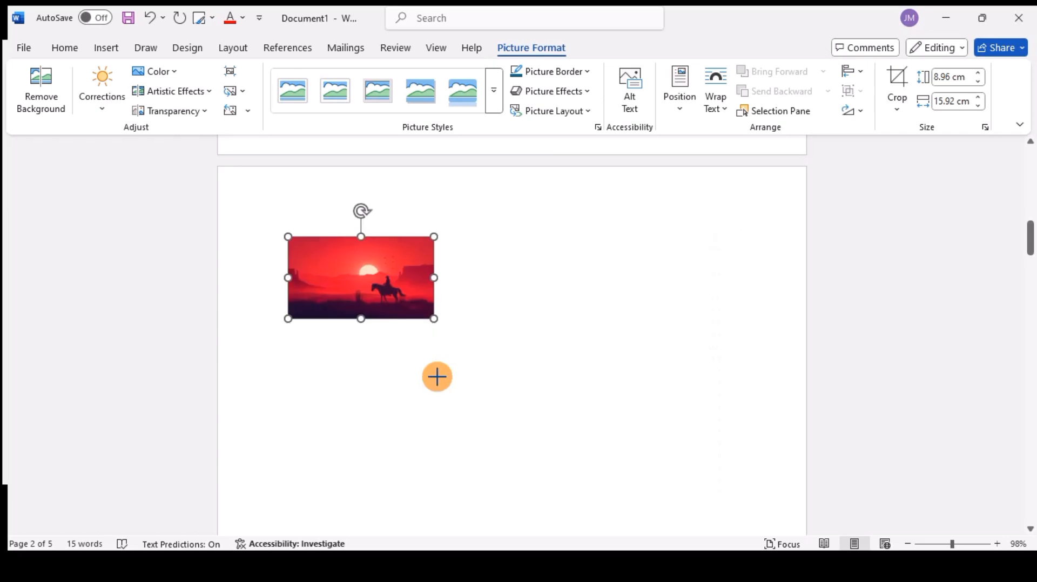
key("ctrl+z")
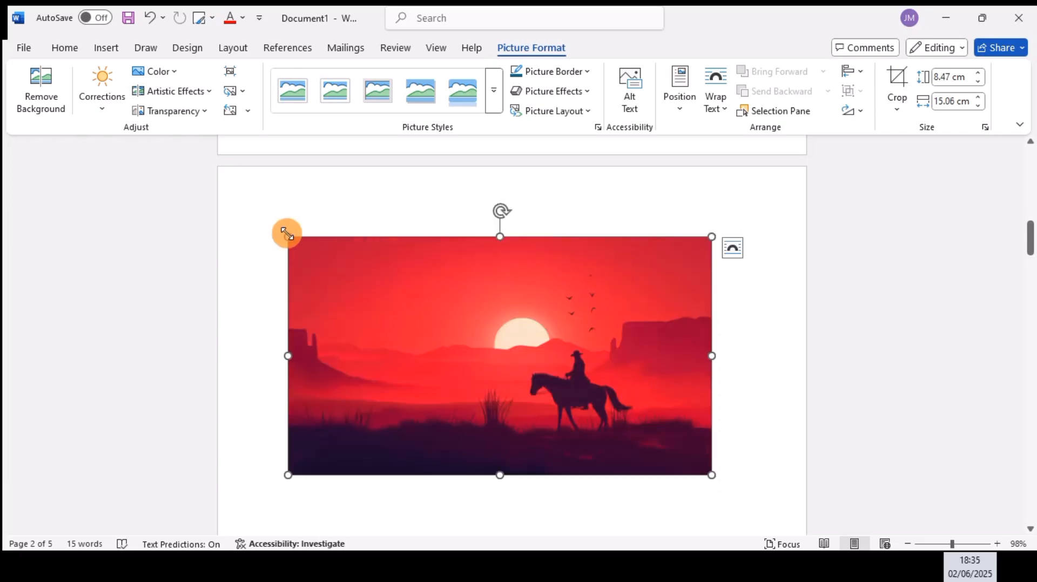
left_click_drag(290, 229, 551, 386)
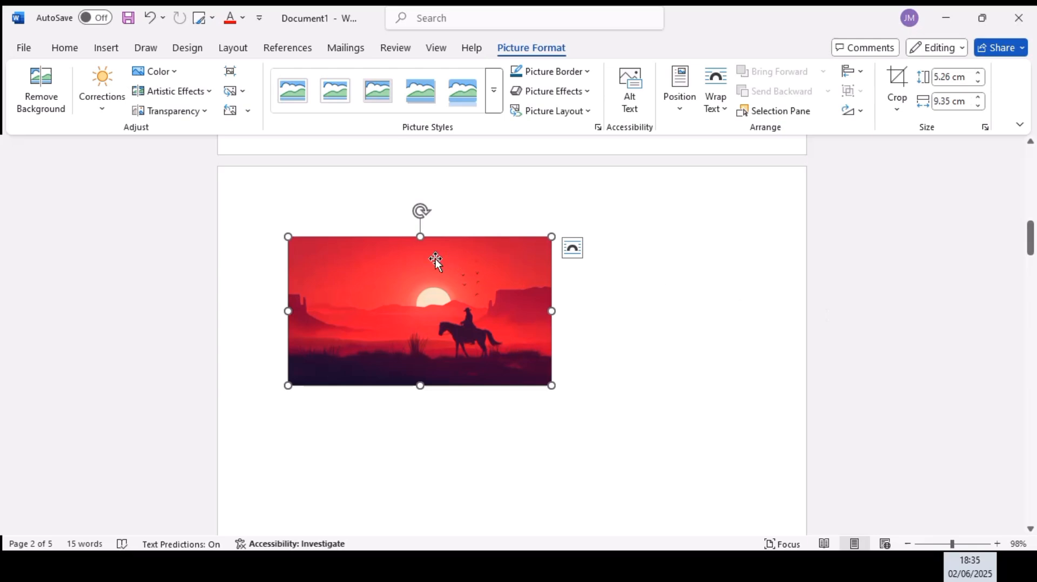
Step: Zoom out to 50% and try moving the in-line picture down to the following page and back up
scroll(667, 308, "down", 2)
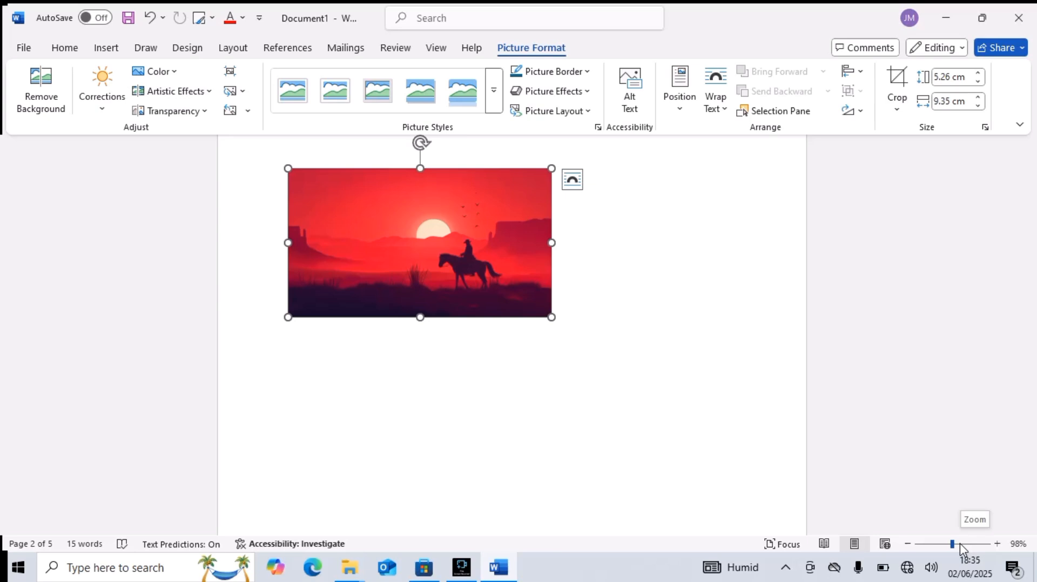
left_click(910, 544)
left_click(910, 544)
left_click(909, 544)
left_click(910, 543)
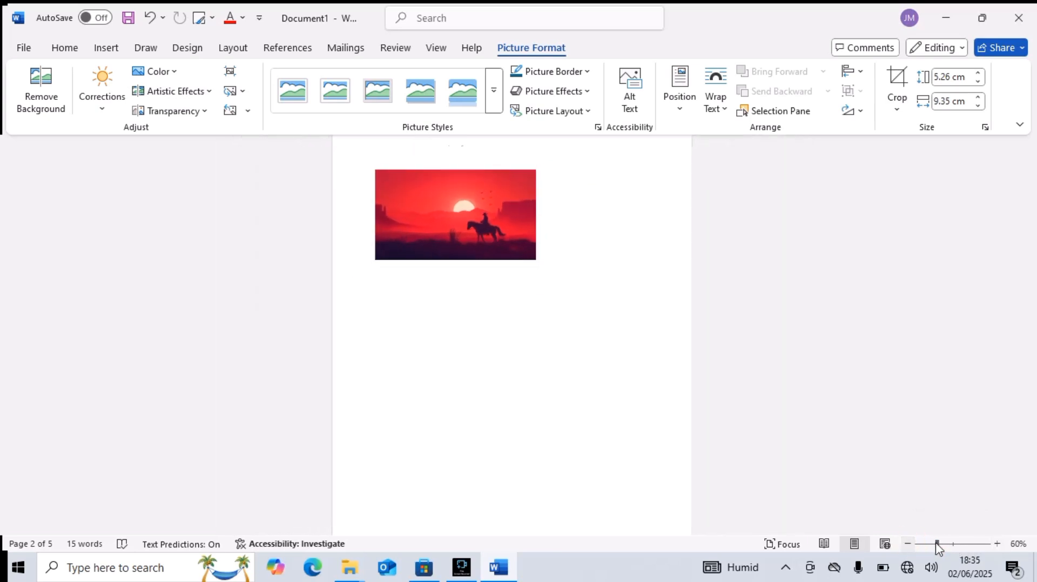
left_click(909, 544)
scroll(640, 339, "up", 5)
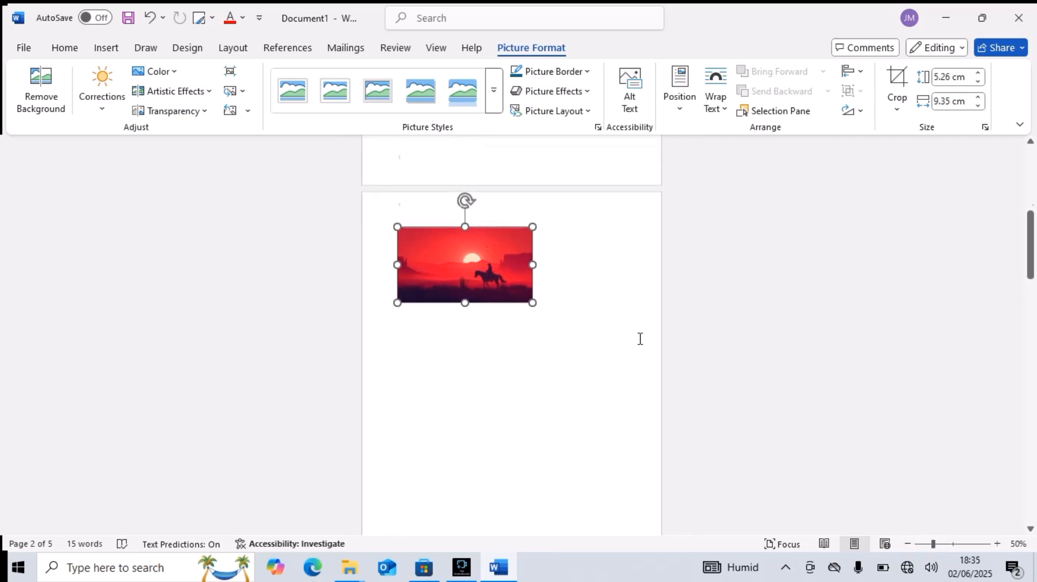
scroll(504, 377, "down", 1)
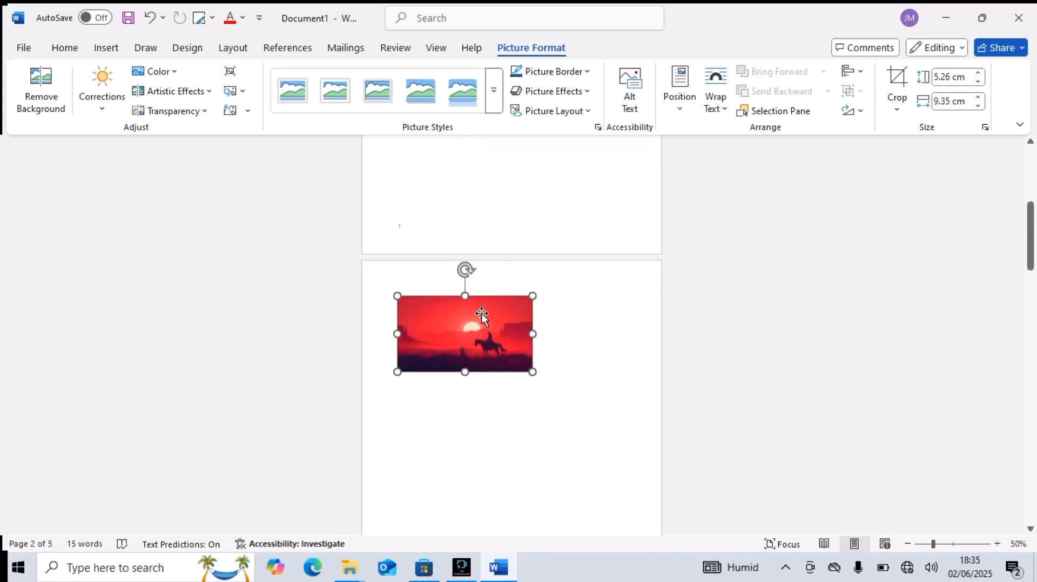
left_click_drag(485, 314, 484, 408)
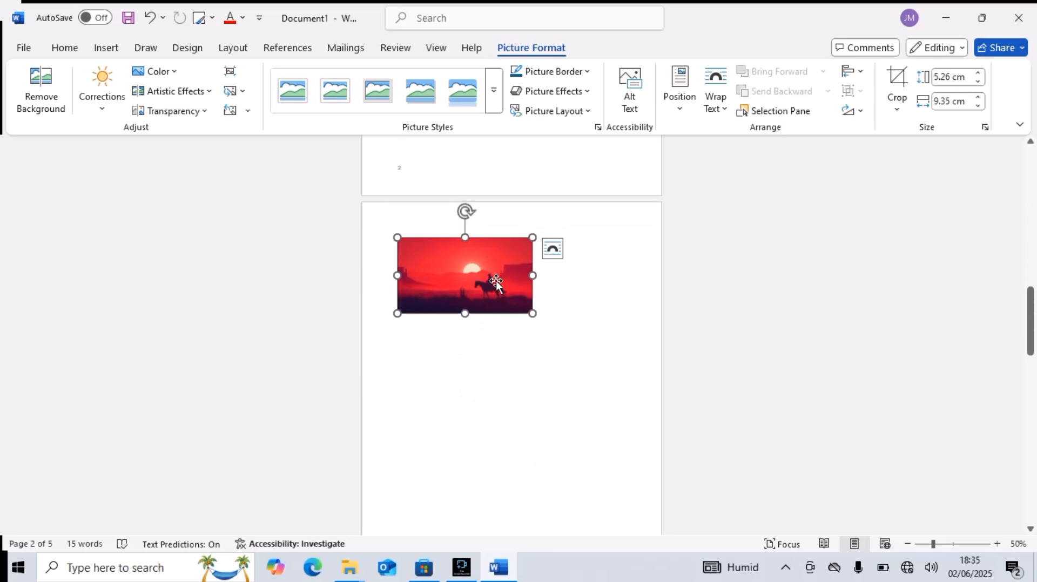
left_click_drag(451, 275, 512, 170)
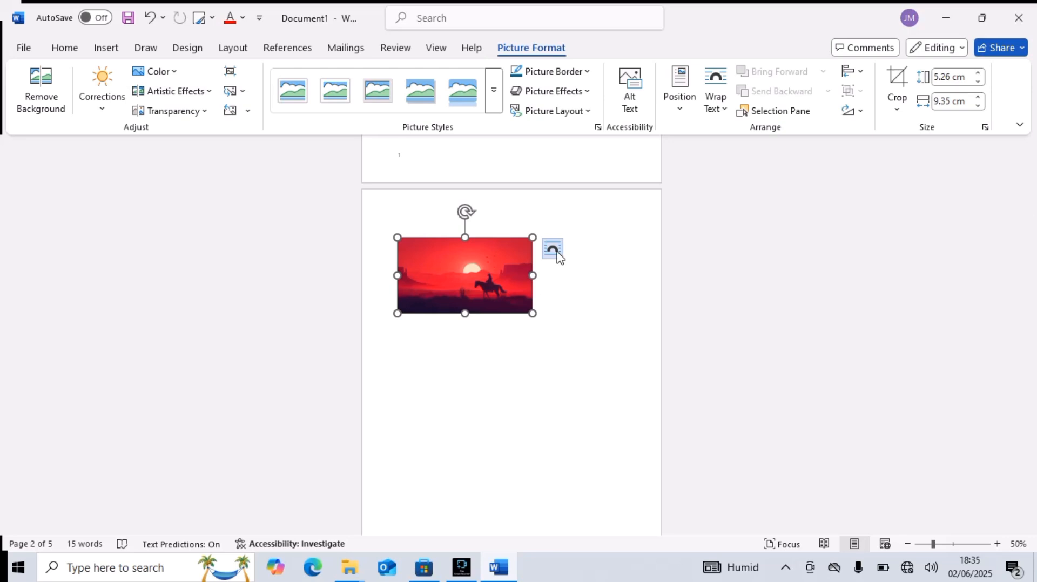
Step: Set the picture's text wrapping to Tight and move it onto page 1, below the two body lines
left_click(554, 250)
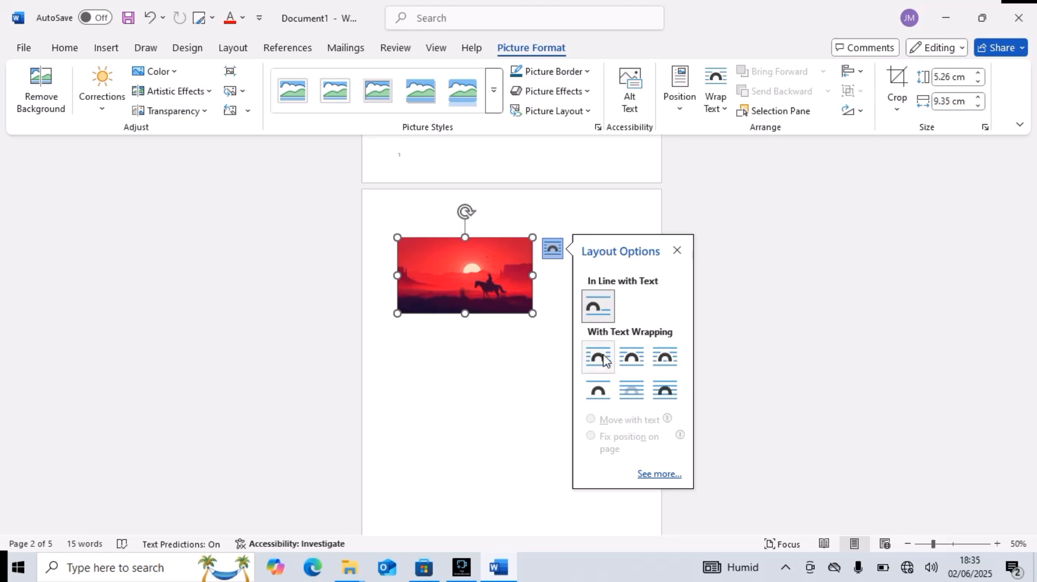
left_click(628, 360)
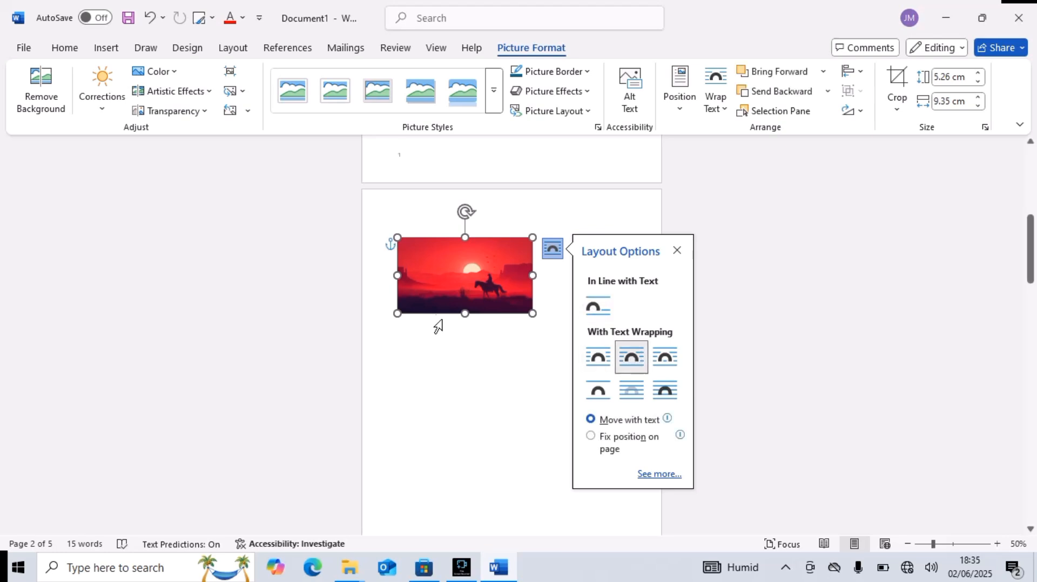
scroll(446, 390, "up", 2)
left_click_drag(465, 317, 539, 208)
scroll(532, 332, "up", 1)
scroll(536, 257, "up", 6)
scroll(537, 258, "up", 2)
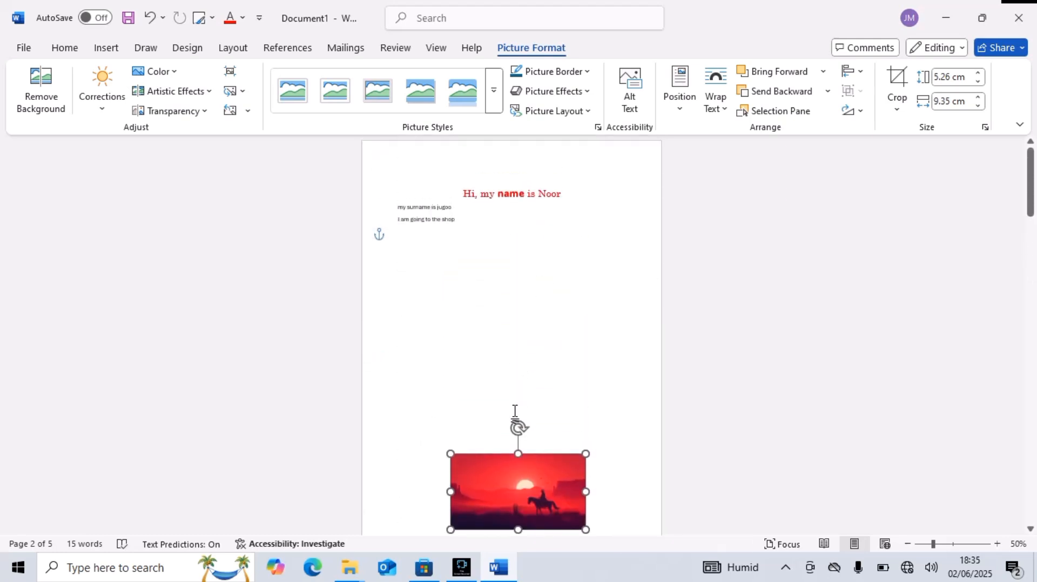
left_click_drag(516, 493, 518, 263)
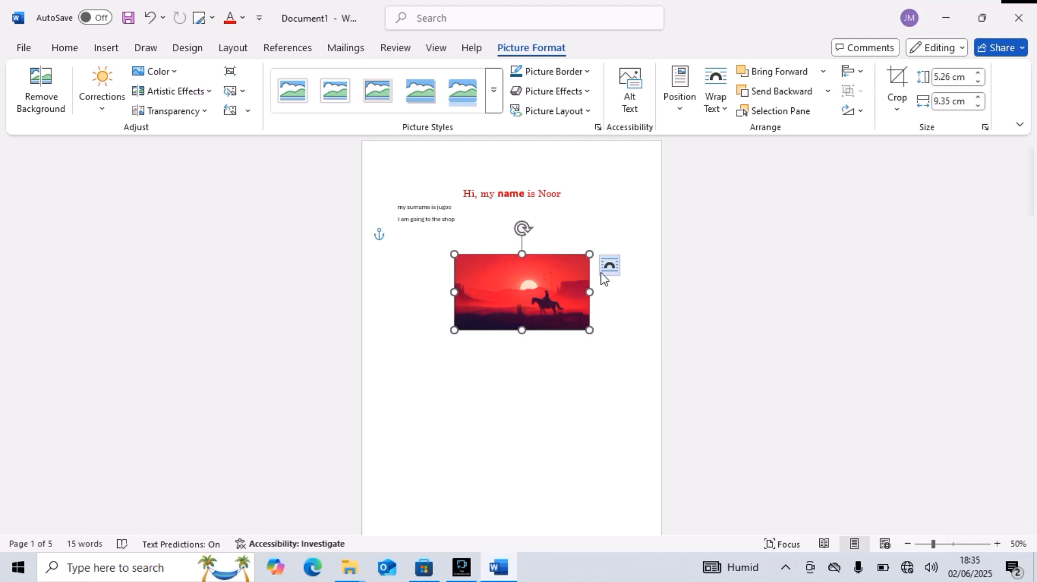
Step: Shift the picture slightly closer to the left margin and set its text wrapping to Top and Bottom
left_click(608, 266)
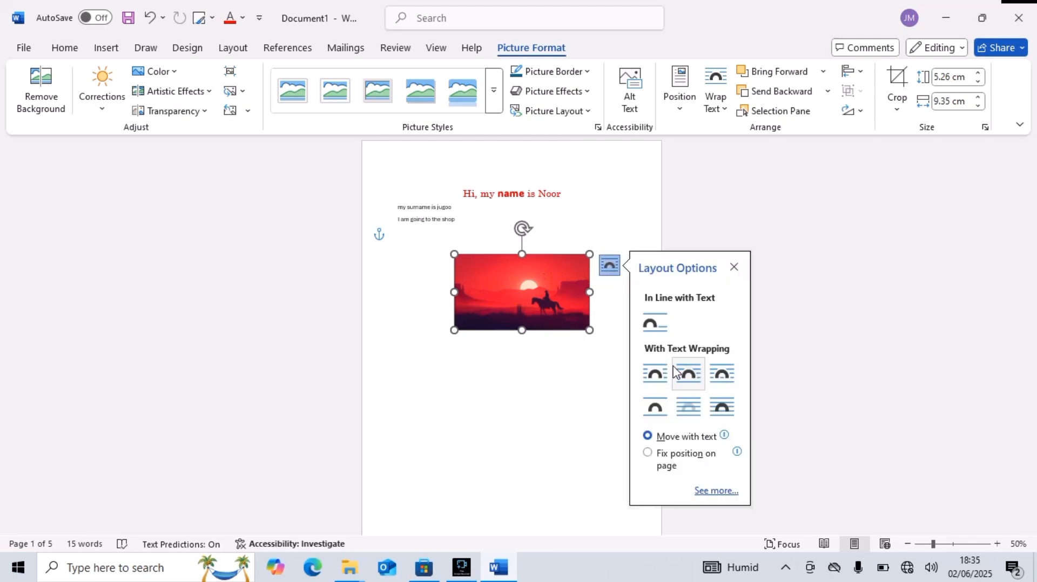
left_click(689, 376)
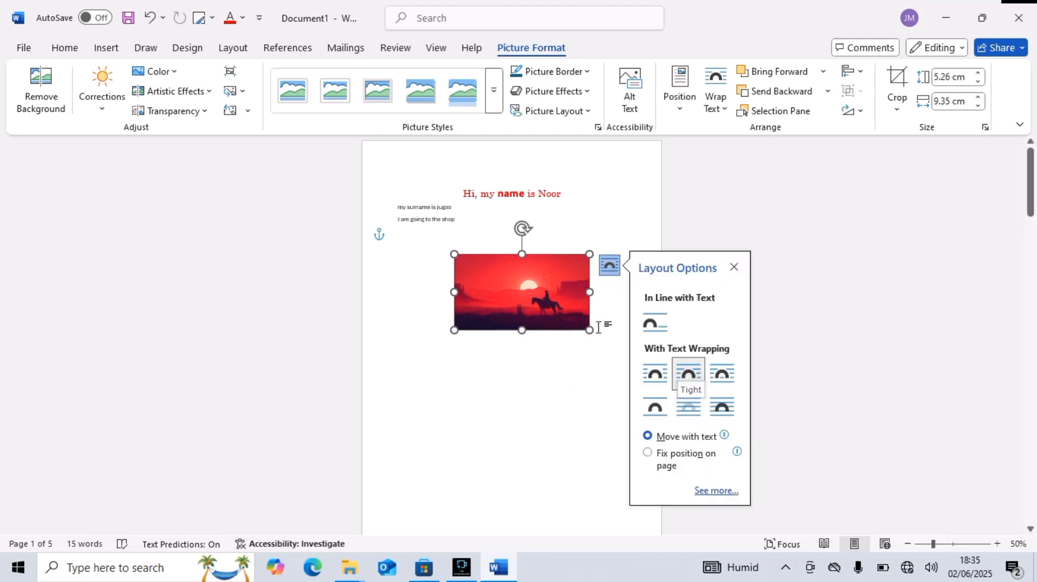
left_click_drag(523, 277, 485, 296)
left_click(559, 257)
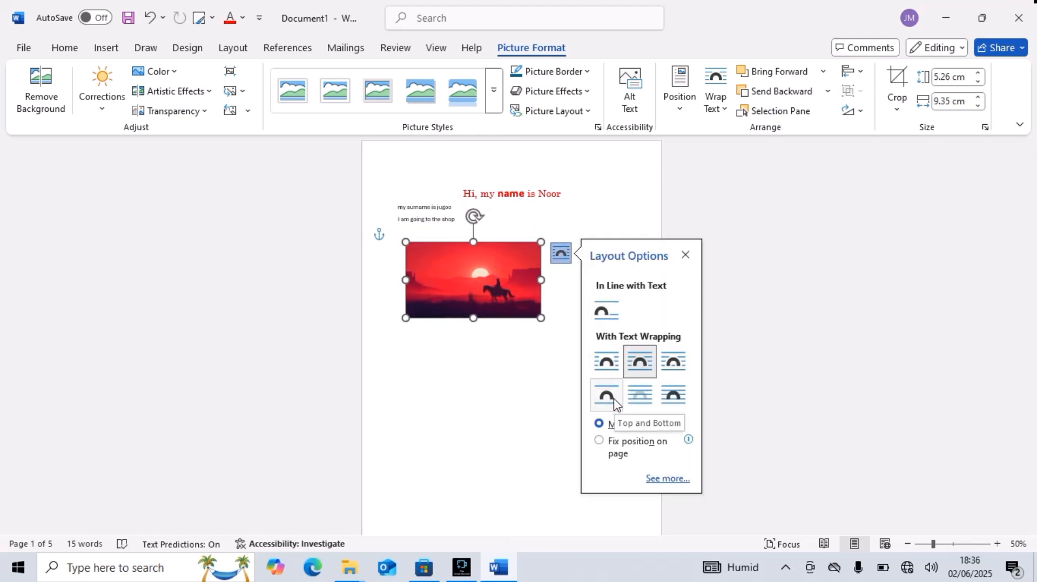
left_click(614, 403)
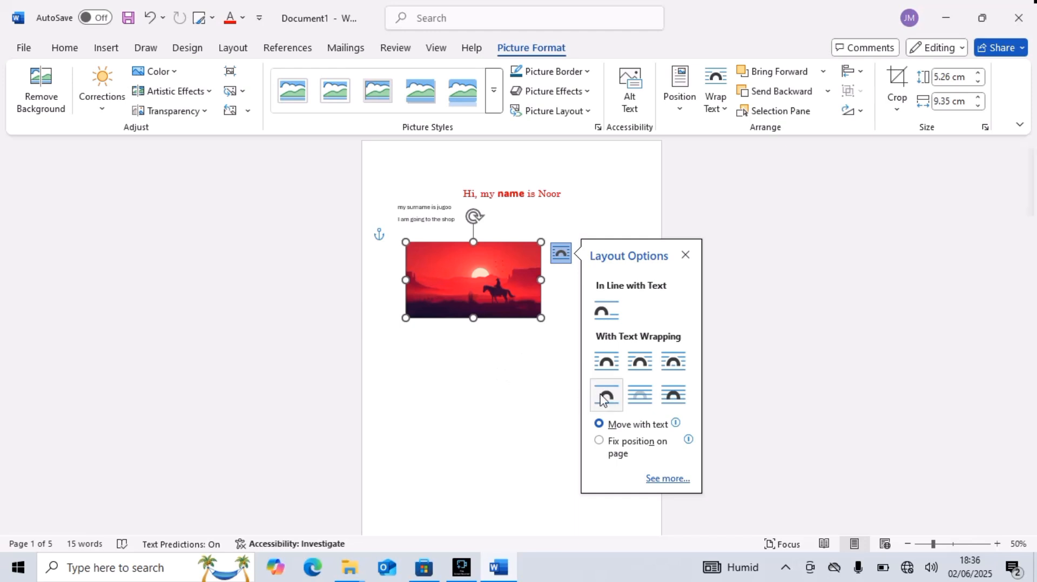
Step: Reposition the picture just under the heading, to the right of the two body lines, and return to the body text
left_click(498, 361)
left_click(474, 305)
left_click_drag(475, 305, 453, 278)
left_click_drag(510, 259, 532, 231)
left_click(647, 238)
left_click(689, 351)
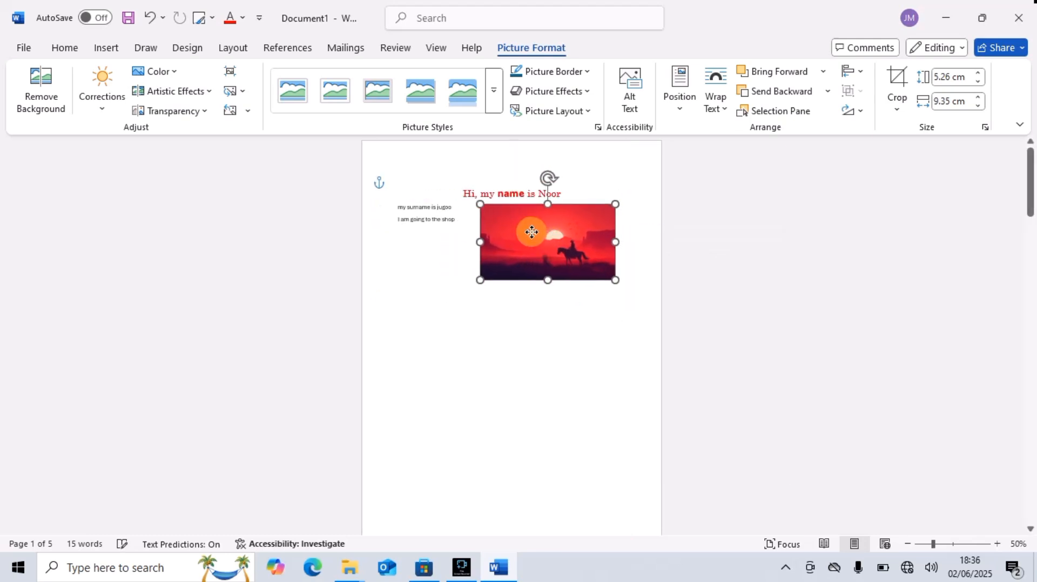
left_click(432, 459)
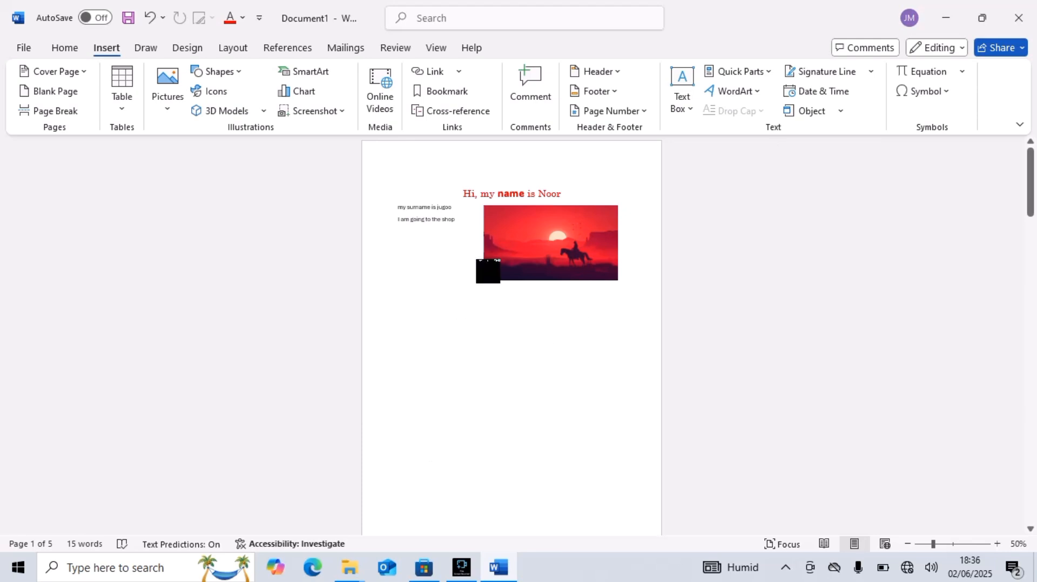
scroll(549, 320, "down", 2)
scroll(545, 308, "up", 2)
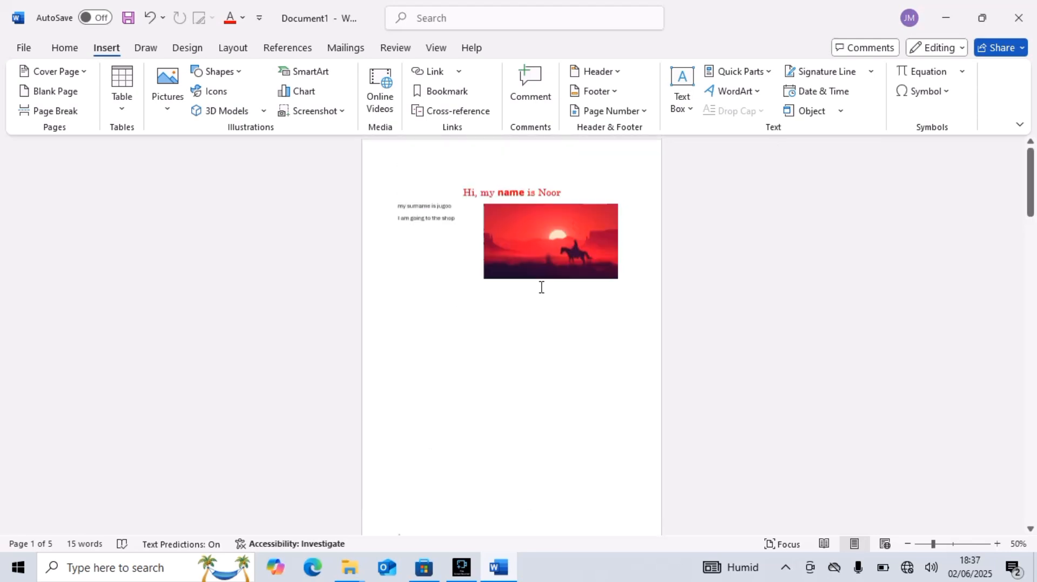
Step: Try the built-in document style set with a centred title between lines, and undo it
left_click(177, 47)
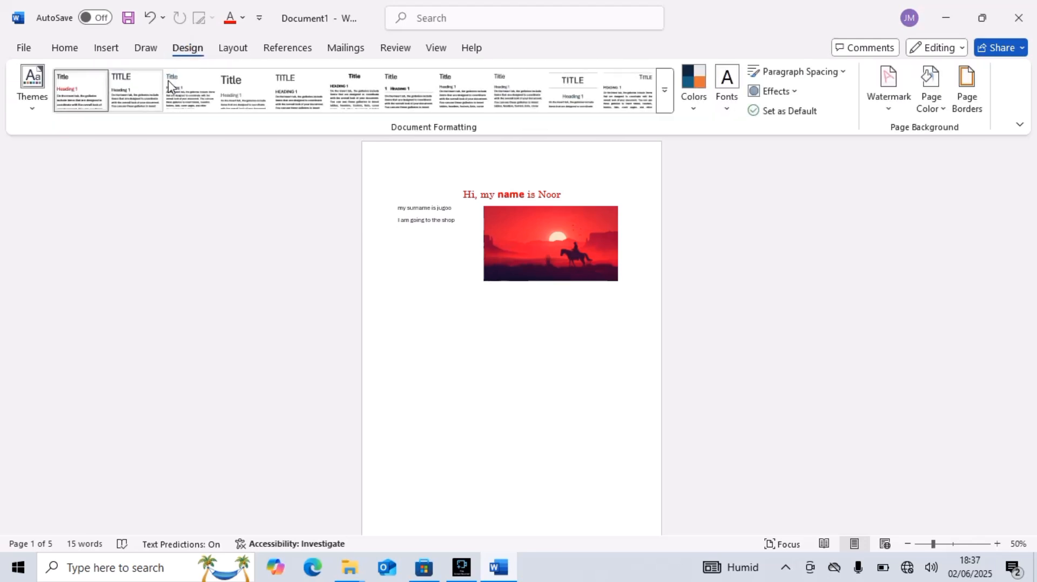
left_click(665, 91)
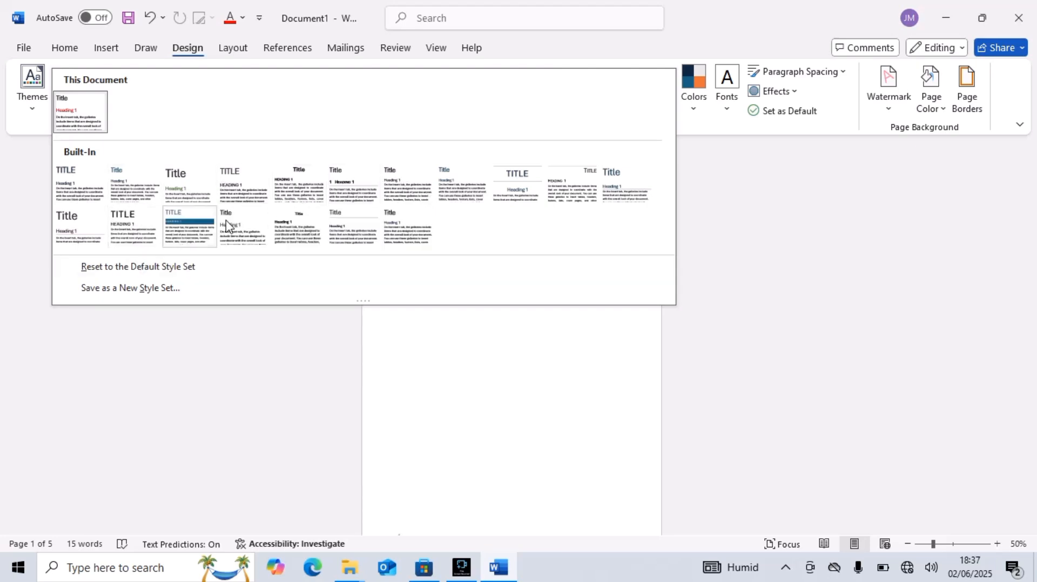
left_click(529, 189)
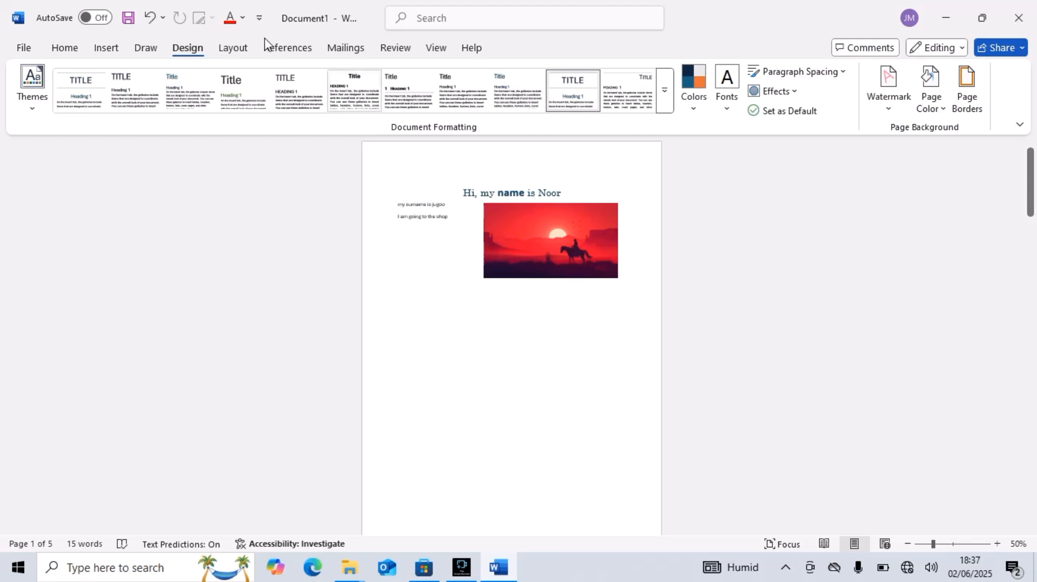
left_click(151, 20)
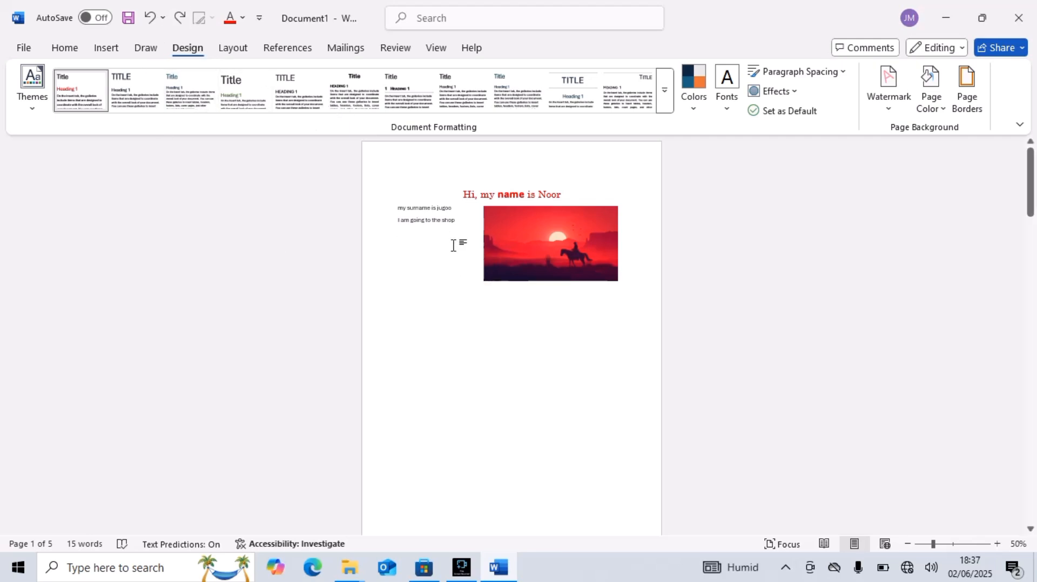
Step: Scribble freehand with the black pen below the text and picture on page 1, and remove the ink
left_click(145, 49)
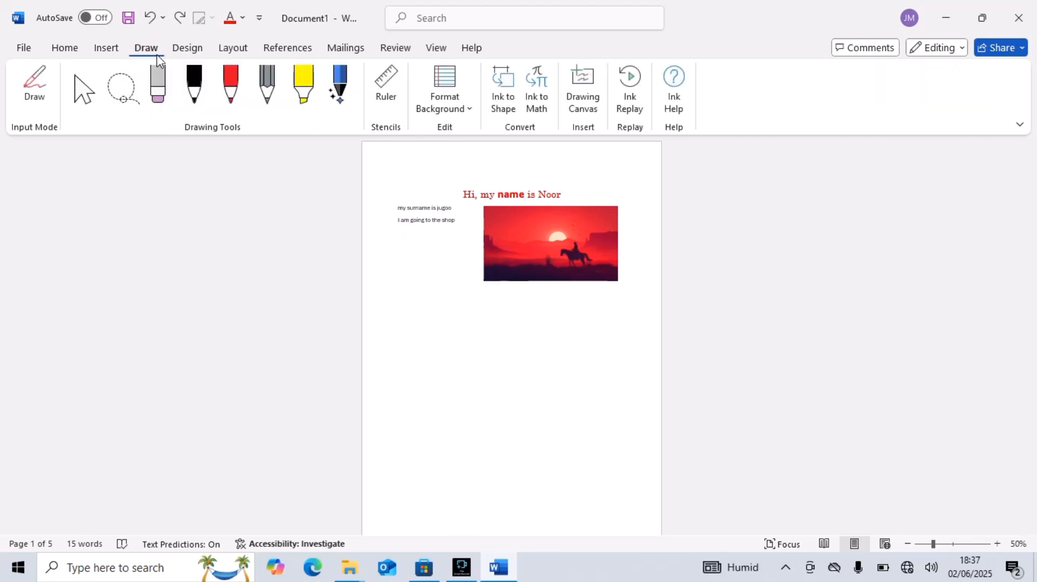
left_click(201, 105)
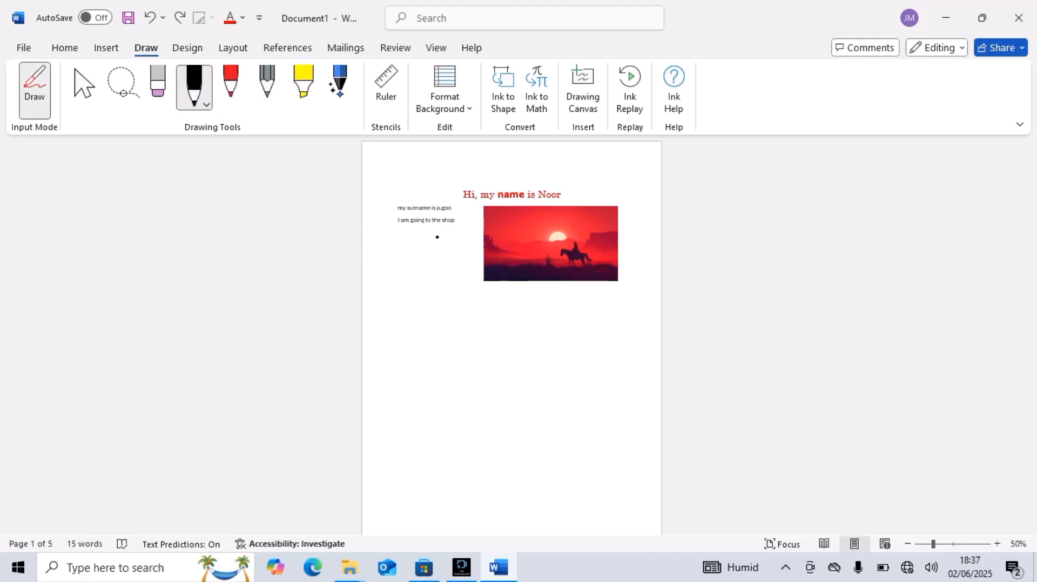
mouse_move(439, 238)
left_mouse_down()
mouse_move(421, 248)
mouse_move(419, 294)
mouse_move(458, 333)
mouse_move(518, 319)
mouse_move(572, 374)
mouse_move(562, 351)
mouse_move(610, 350)
mouse_move(571, 384)
mouse_move(577, 393)
mouse_move(463, 365)
mouse_move(513, 354)
mouse_move(596, 358)
left_mouse_up()
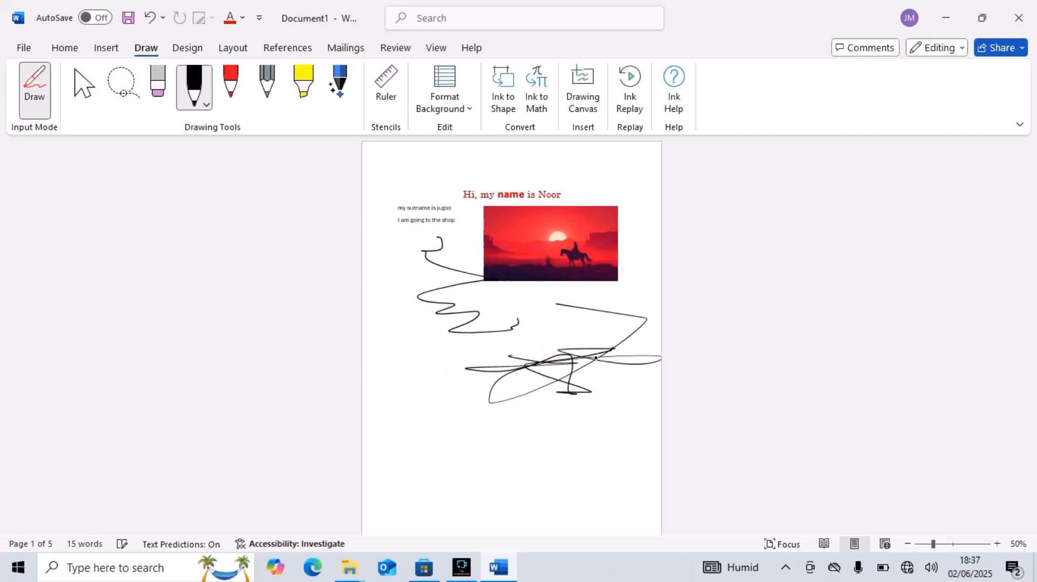
left_click(147, 18)
left_click(158, 87)
left_click(483, 296)
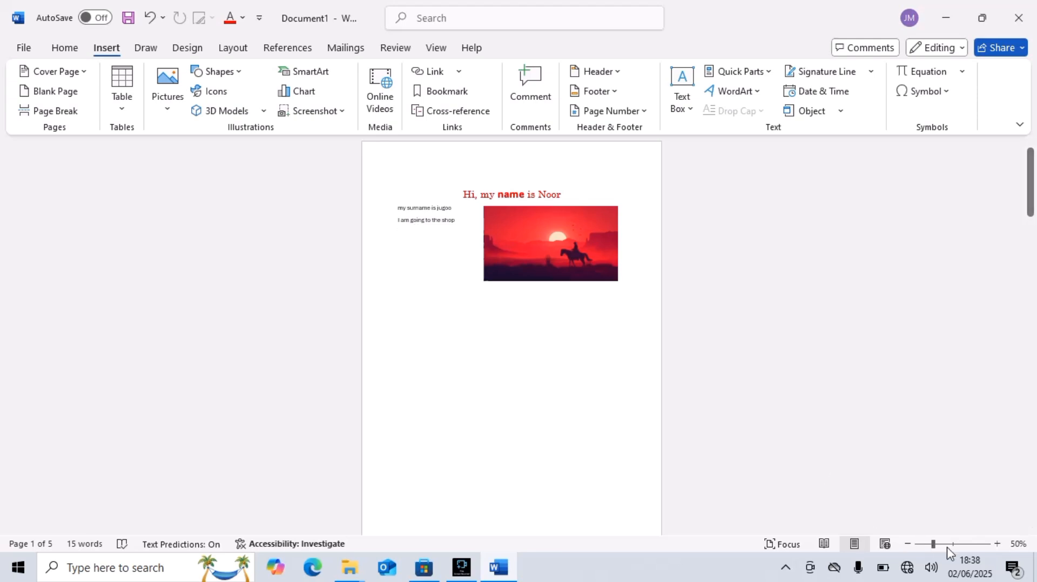
Step: Zoom the document view in to 100% and show the heading and picture on page 1
left_click(997, 544)
left_click(997, 544)
left_click(997, 544)
left_click(997, 544)
left_click(997, 545)
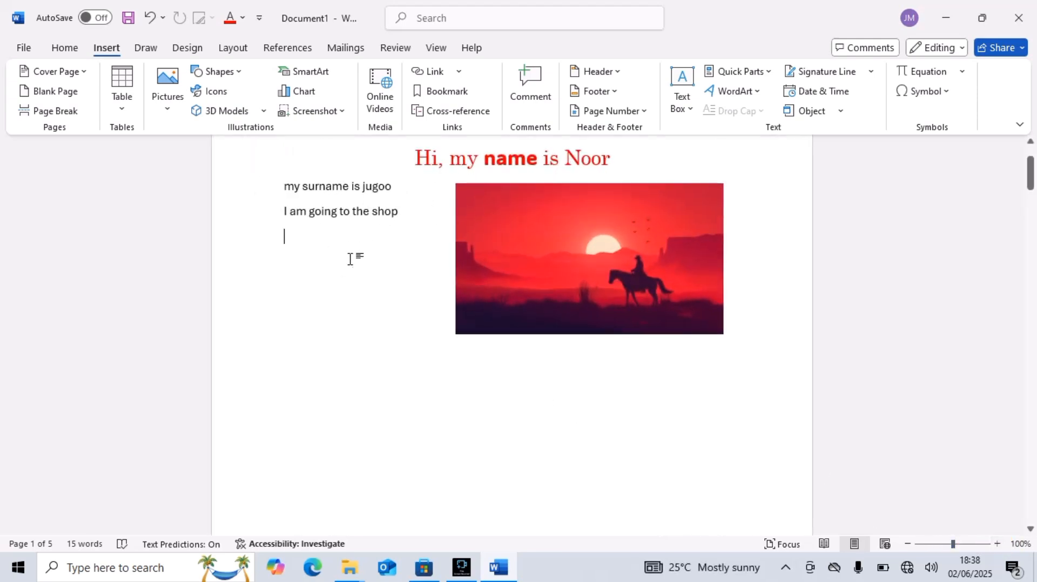
scroll(350, 265, "up", 1)
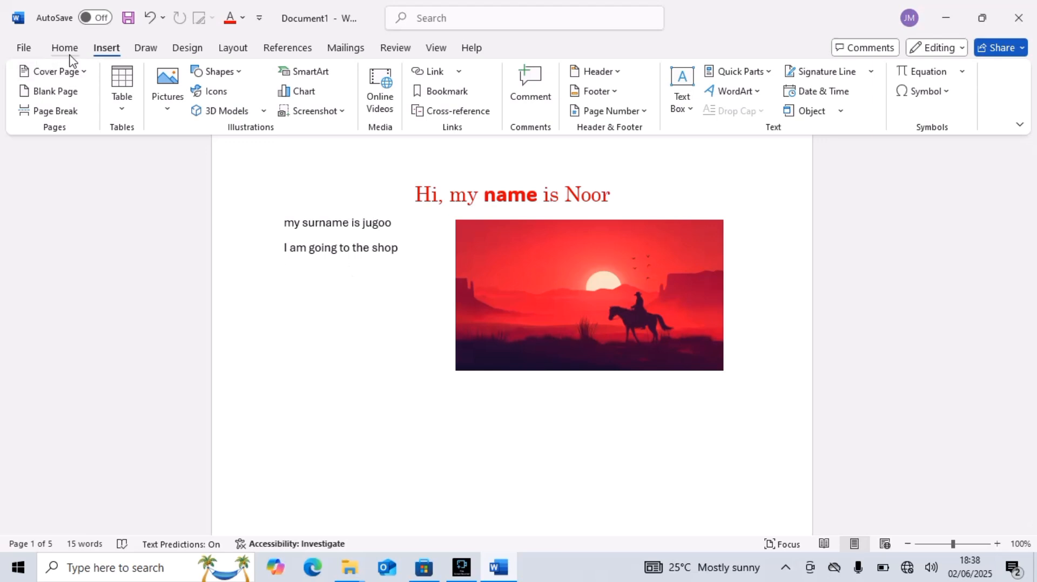
Step: Have the body text read aloud starting from the first line below the heading
left_click(297, 223)
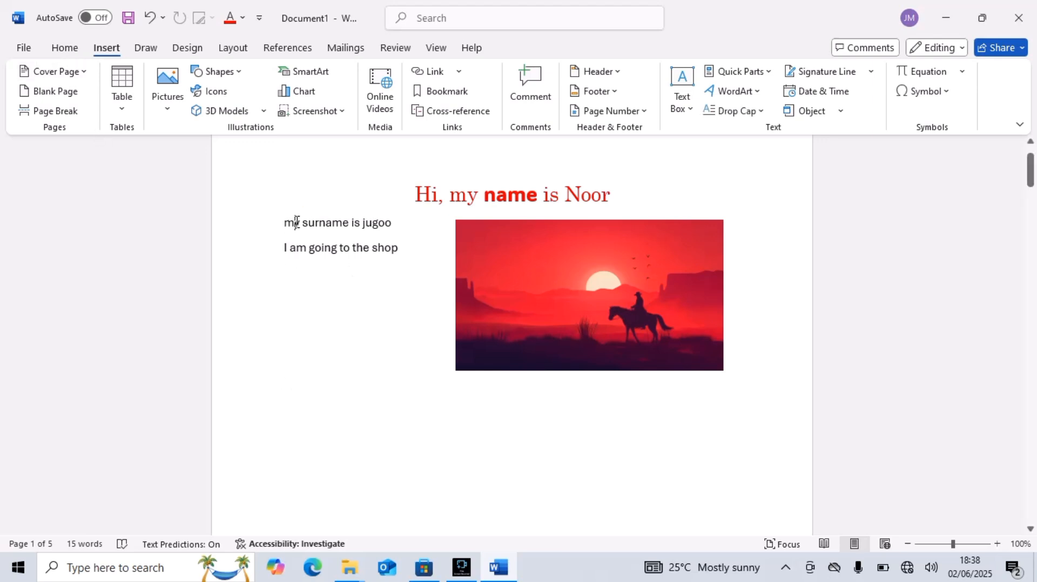
right_click(296, 223)
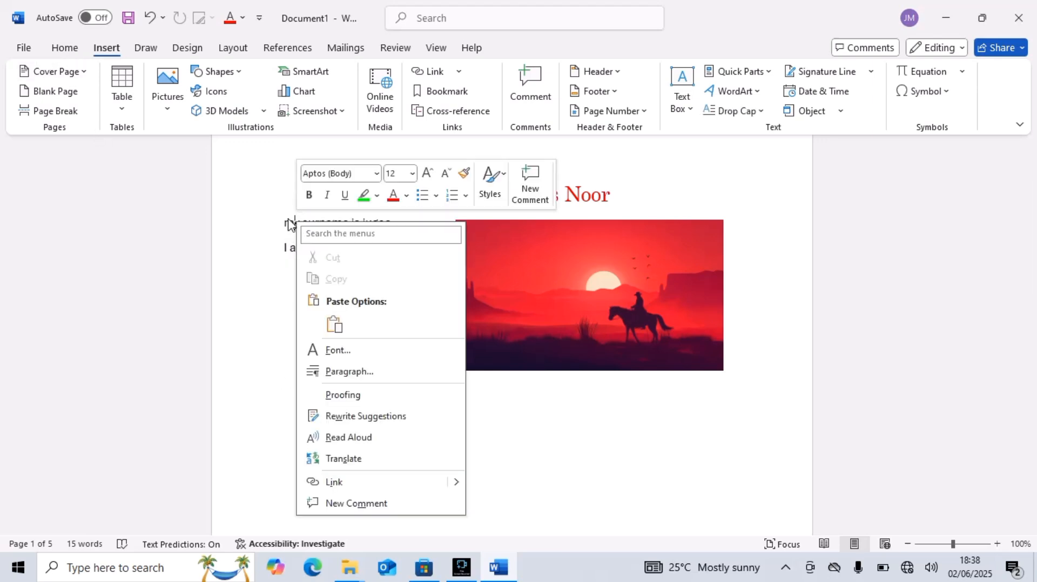
left_click(359, 438)
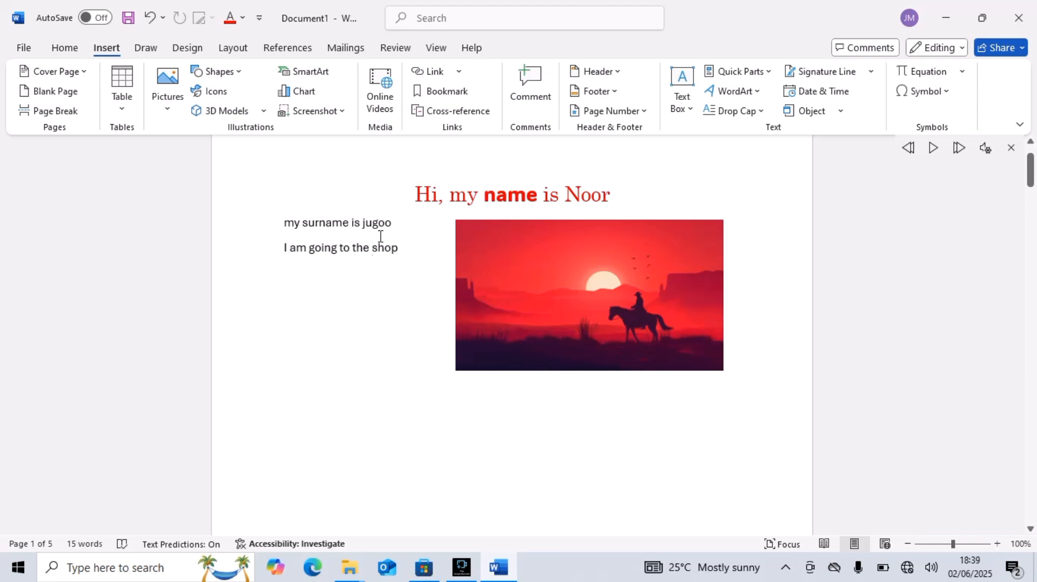
right_click(315, 223)
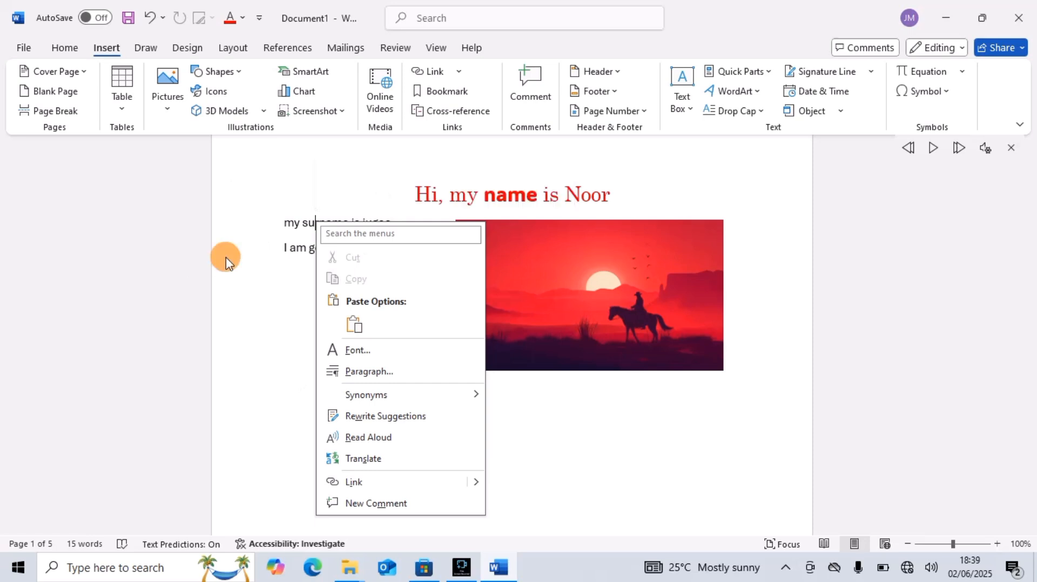
key("Escape")
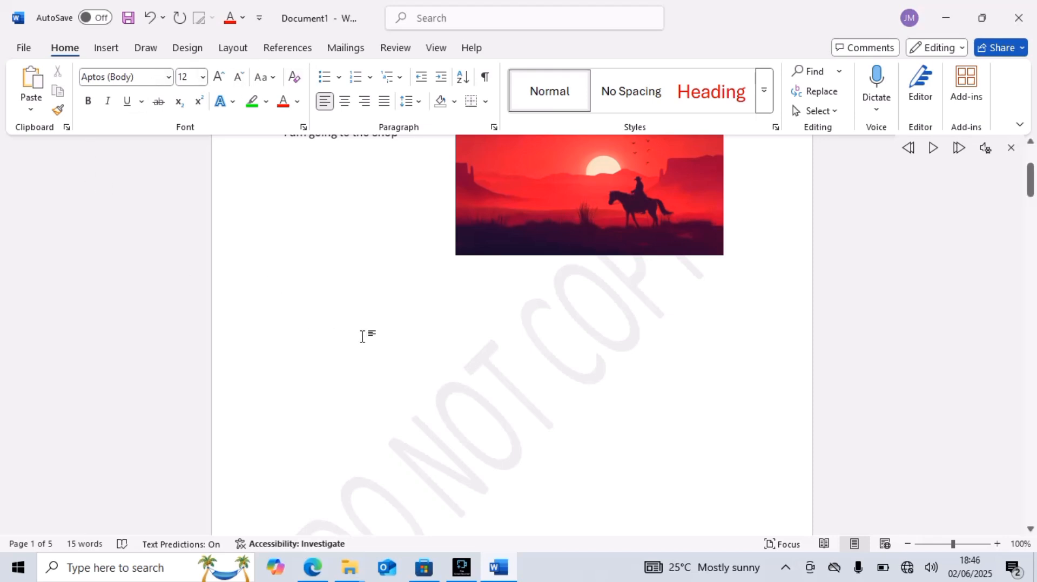
Step: Set up a custom text watermark whose wording is the owner's first name followed by PROPERTY, in capitals
scroll(442, 346, "down", 5)
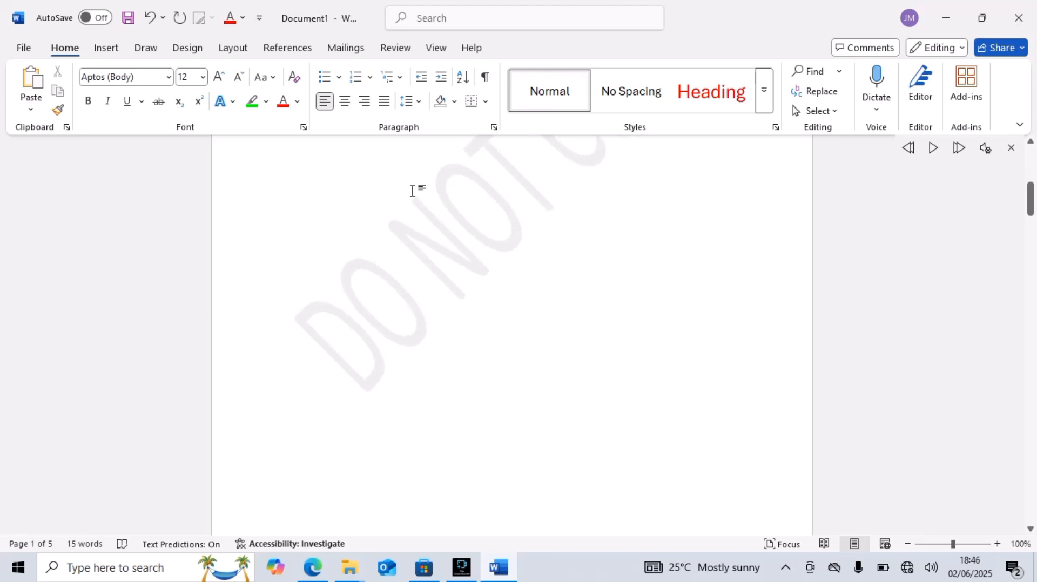
scroll(445, 297, "up", 2)
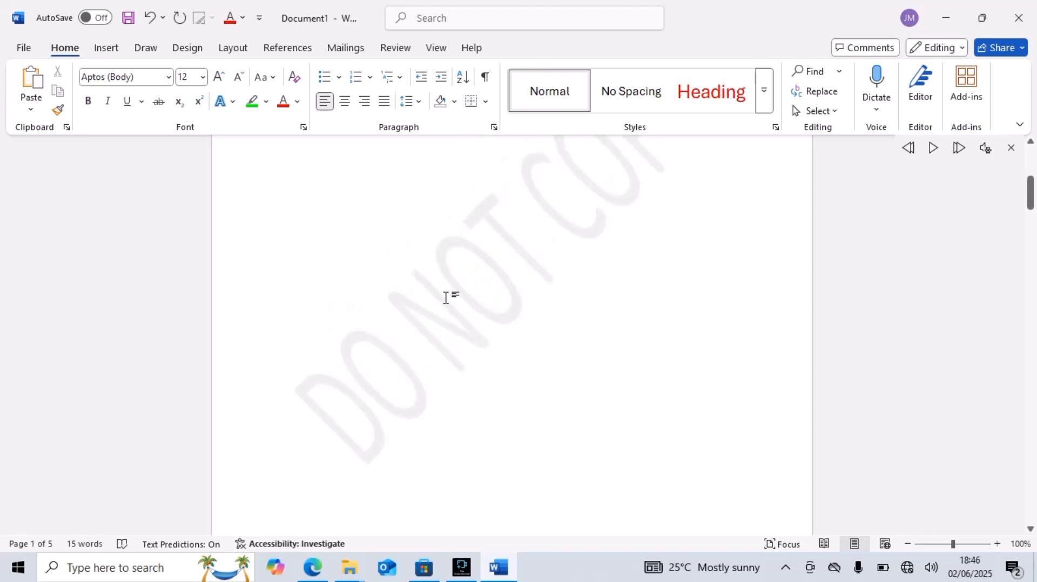
scroll(445, 297, "up", 1)
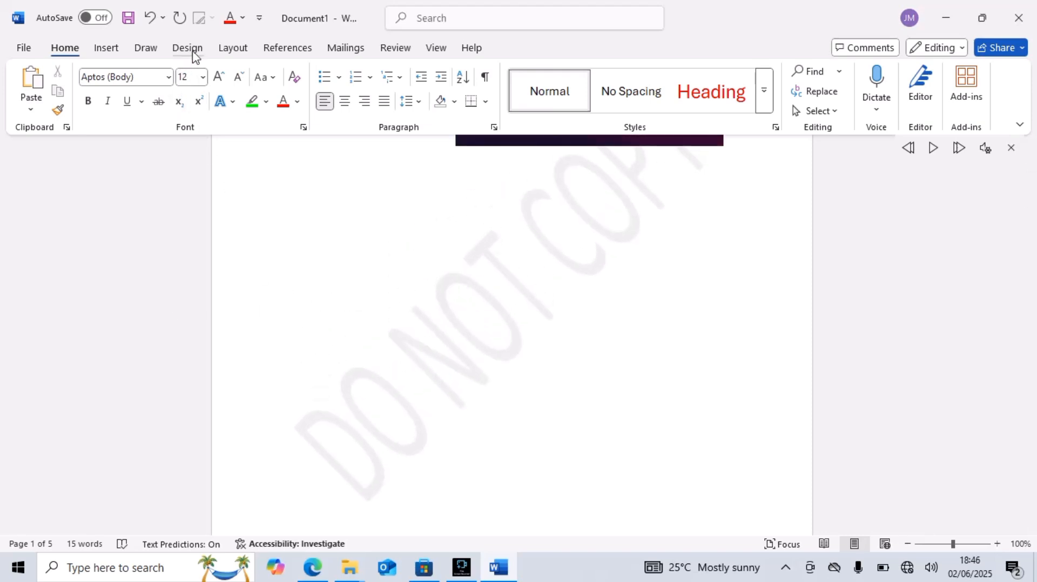
left_click(230, 54)
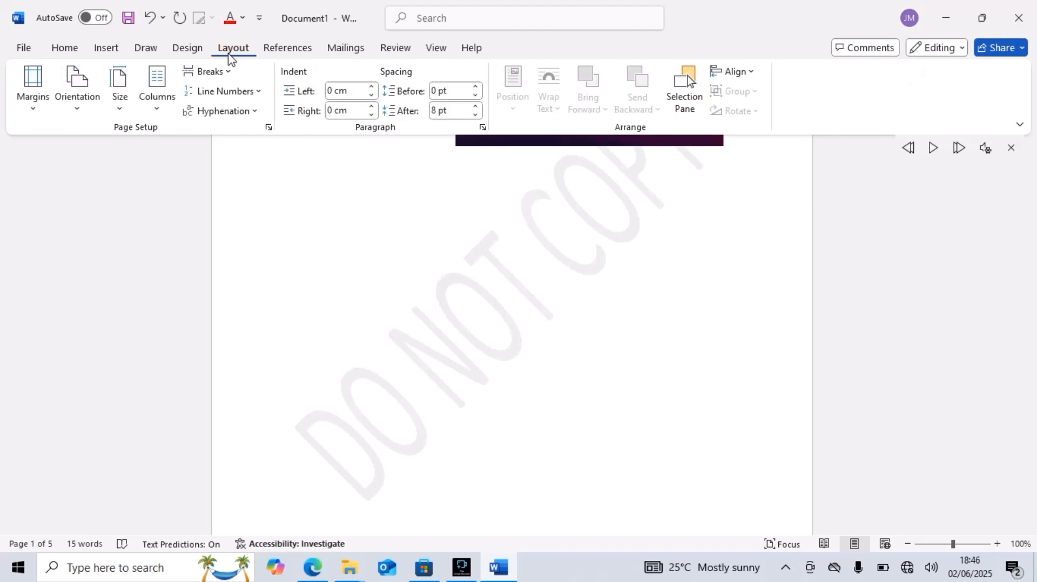
left_click(189, 50)
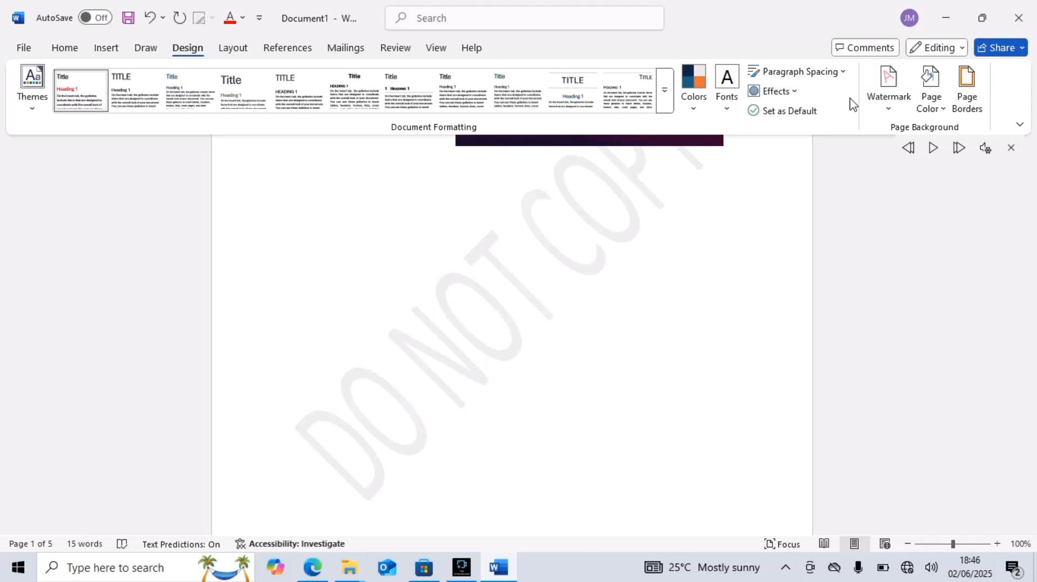
left_click(892, 100)
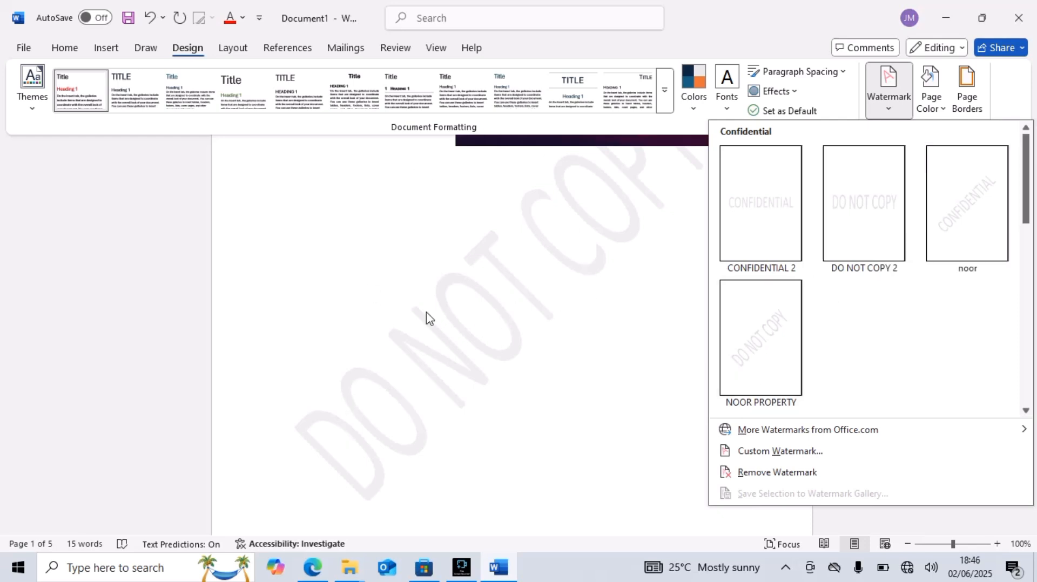
left_click(770, 453)
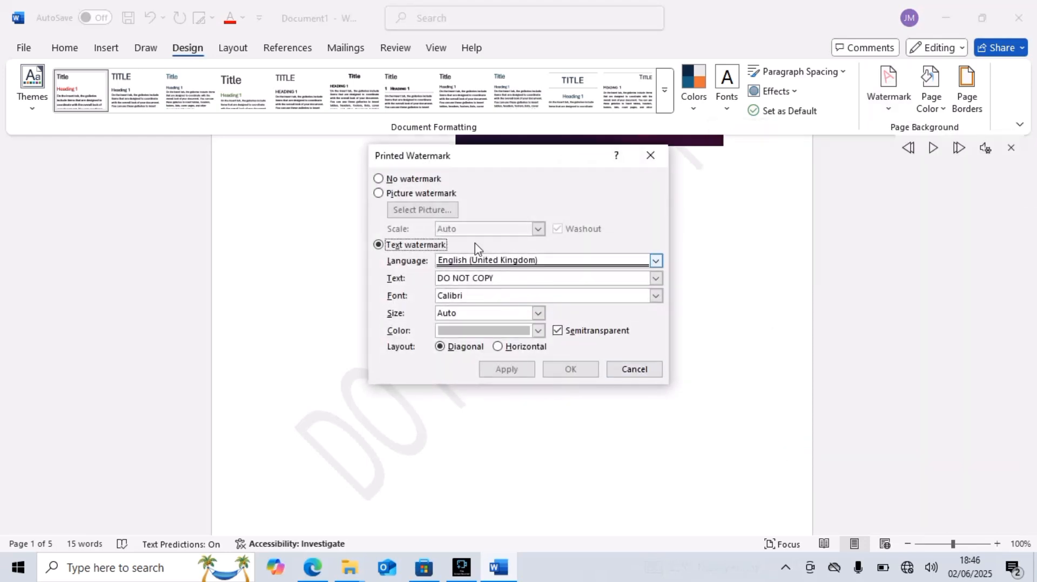
left_click(495, 281)
key("BackSpace")
key("BackSpace")
key("BackSpace")
key("BackSpace")
key("BackSpace")
key("BackSpace")
key("BackSpace")
key("BackSpace")
key("BackSpace")
key("BackSpace")
key("BackSpace")
type("N")
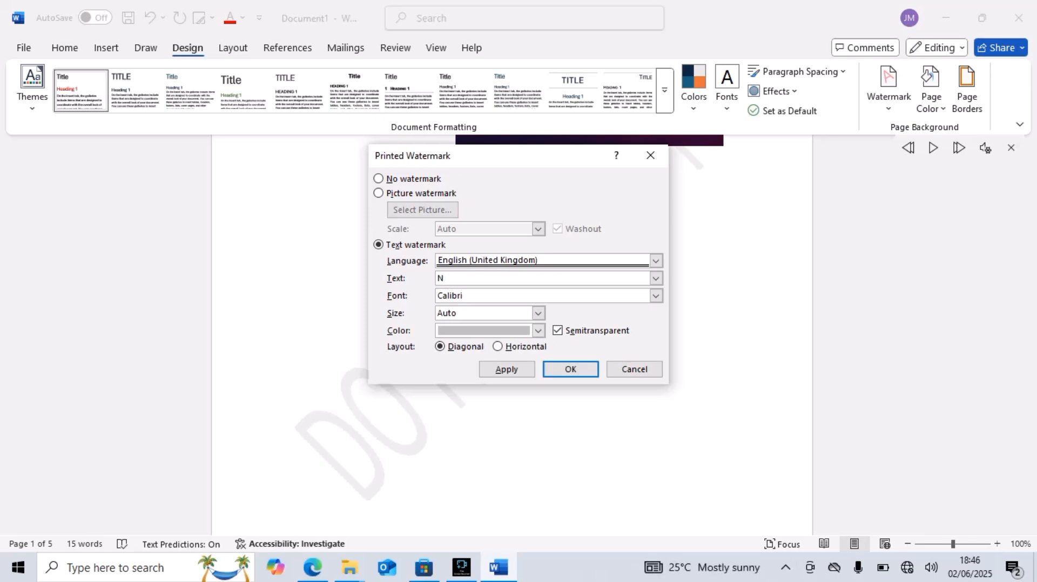
type("POR PROPERTY")
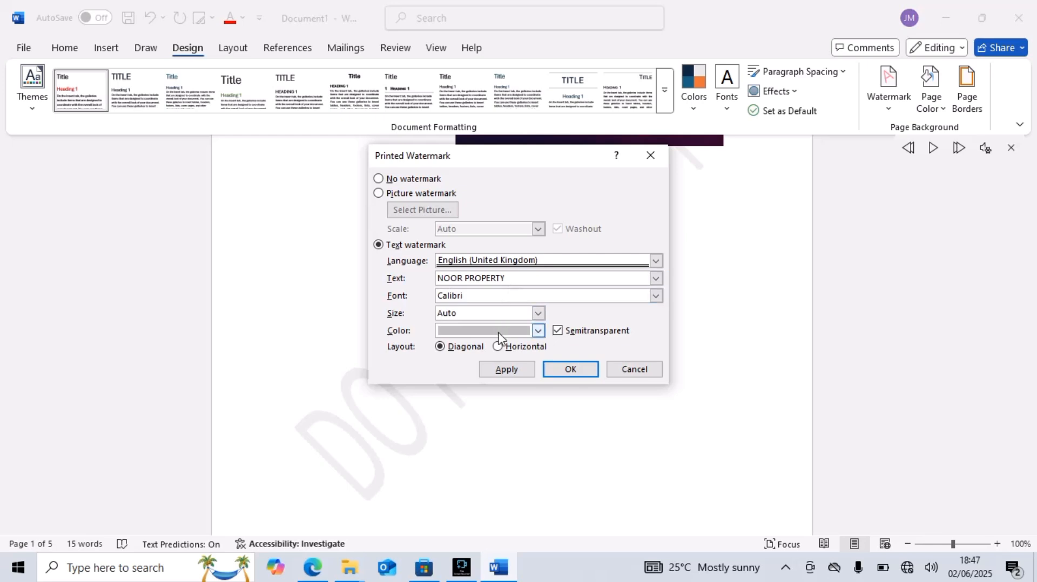
Step: Set the watermark's colour to black and its font to Comic Sans MS, and apply it to the document
left_click(540, 332)
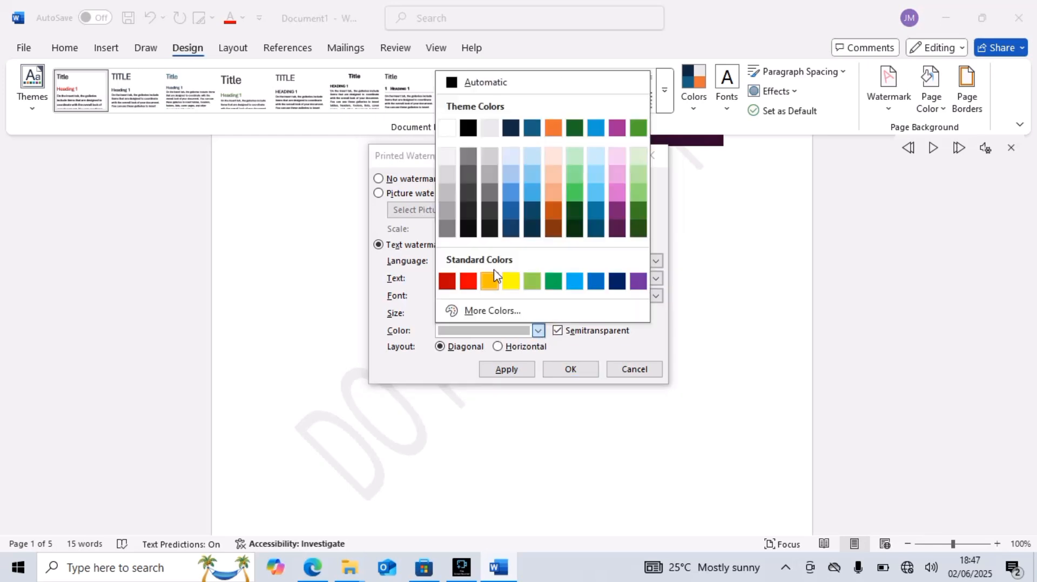
left_click(468, 228)
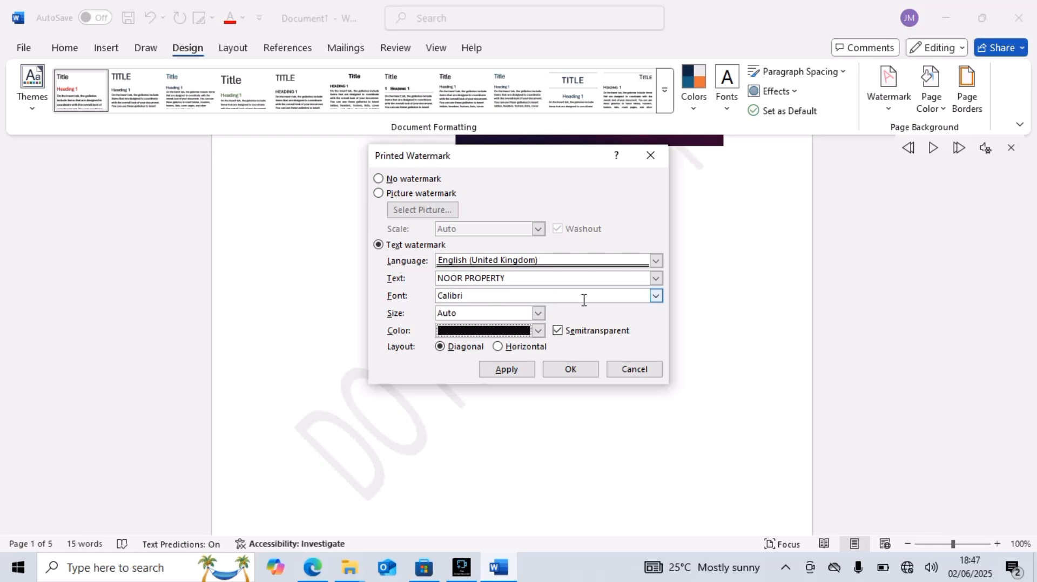
left_click(658, 301)
left_click(657, 299)
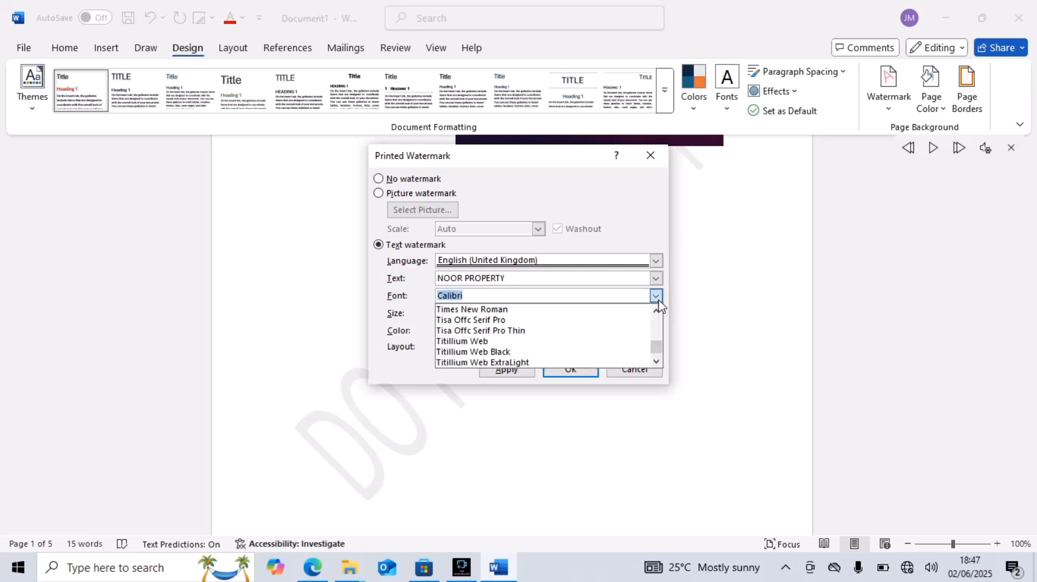
scroll(527, 346, "down", 4)
scroll(523, 351, "down", 3)
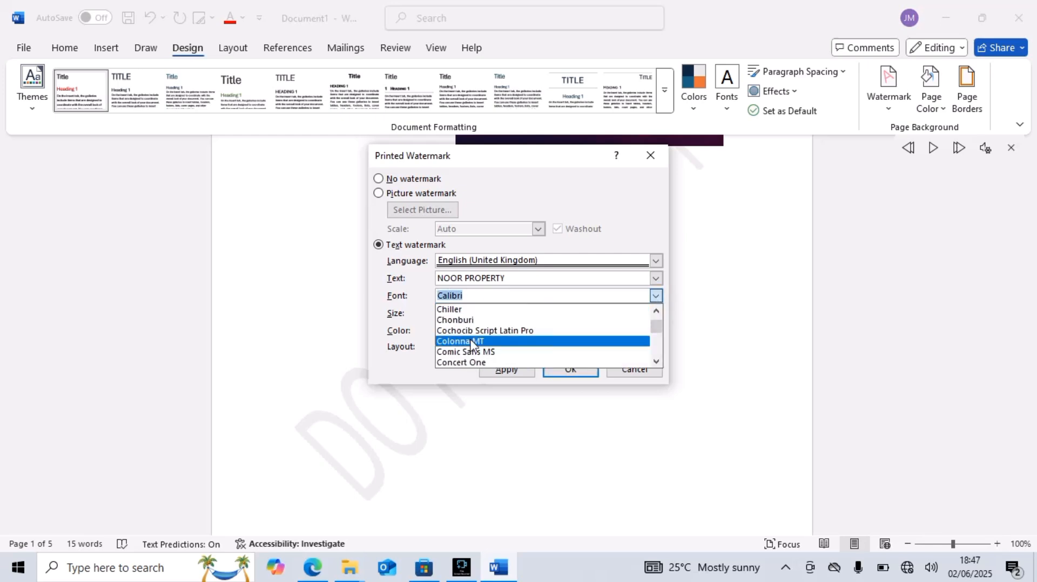
left_click(469, 357)
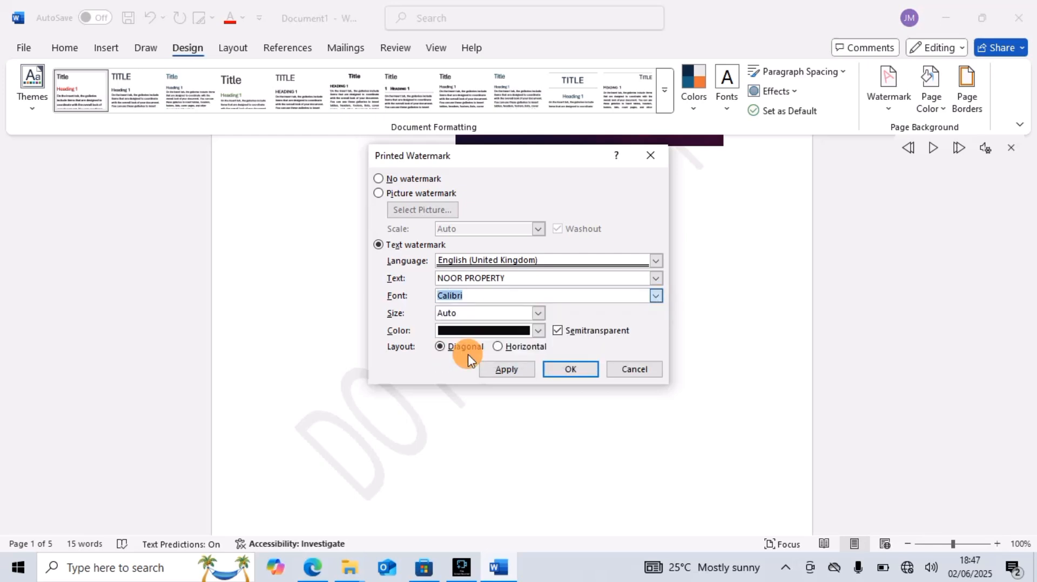
left_click(516, 370)
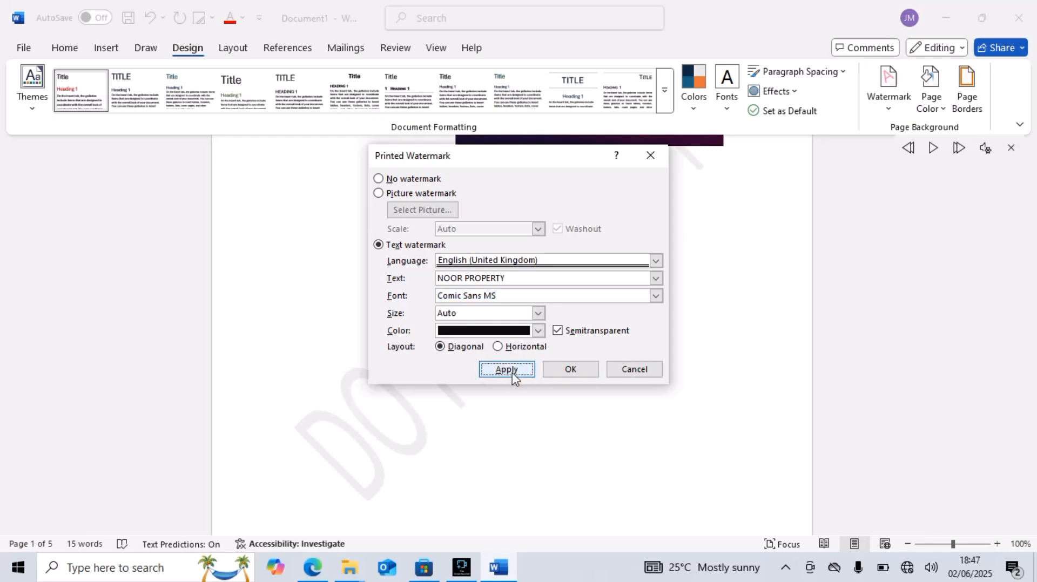
left_click(616, 372)
Step: Examine how the new diagonal watermark runs across page 1 below the picture
scroll(591, 344, "up", 3)
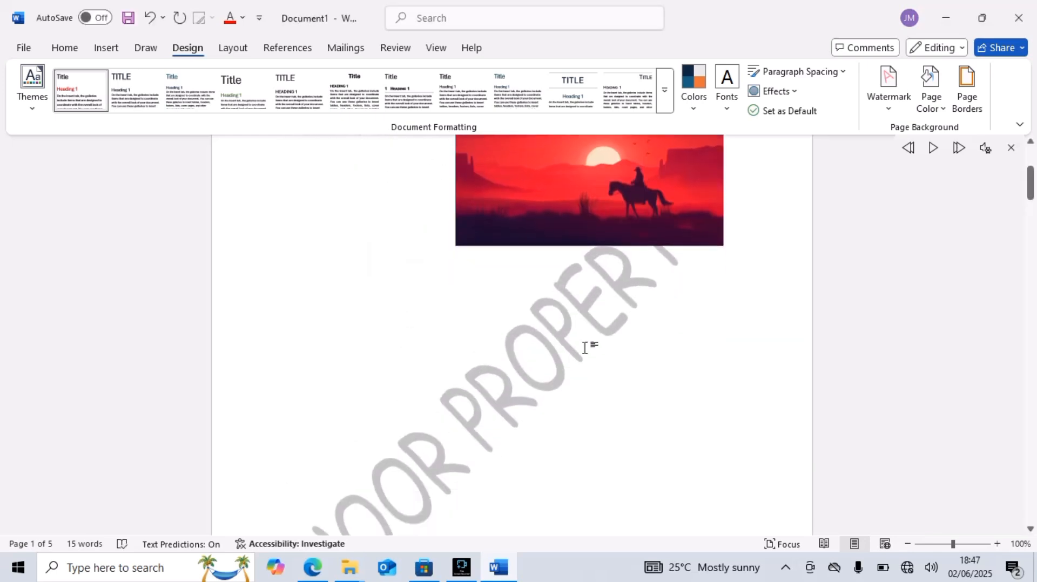
scroll(589, 345, "down", 4)
scroll(559, 324, "up", 3)
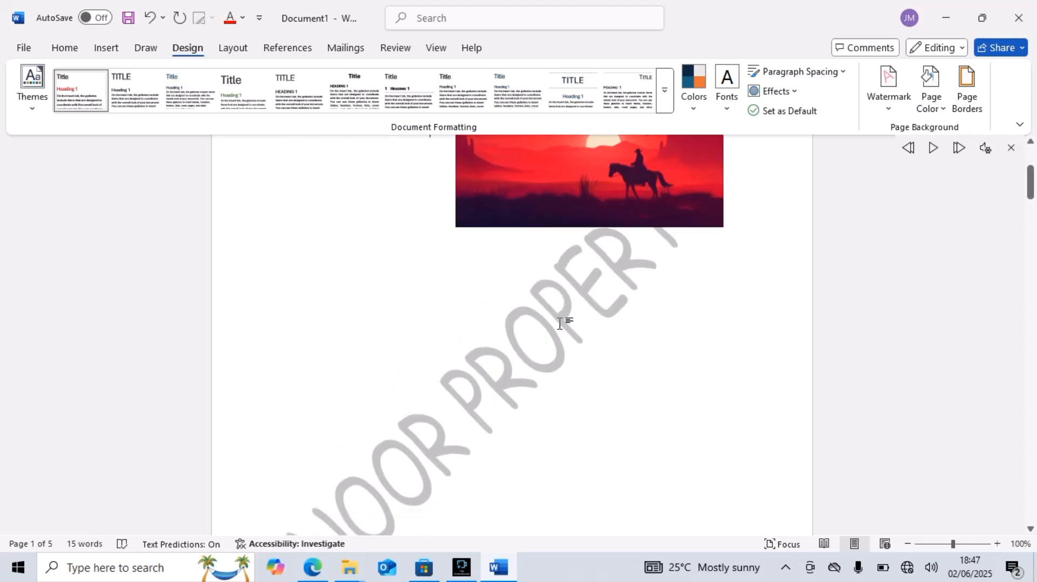
scroll(369, 412, "down", 1)
scroll(576, 273, "up", 1)
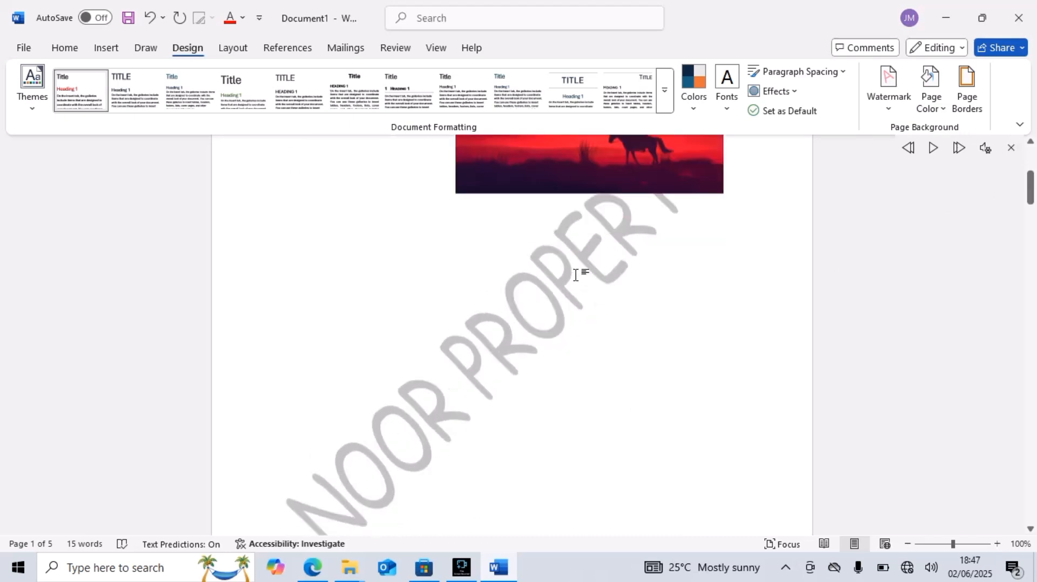
scroll(580, 259, "down", 2)
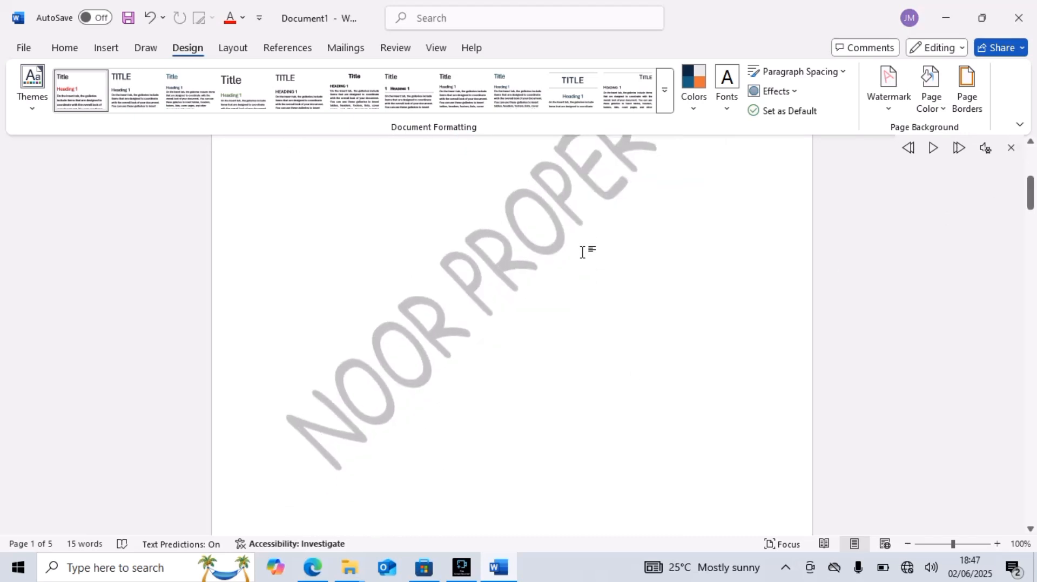
scroll(527, 266, "up", 3)
scroll(532, 270, "down", 1)
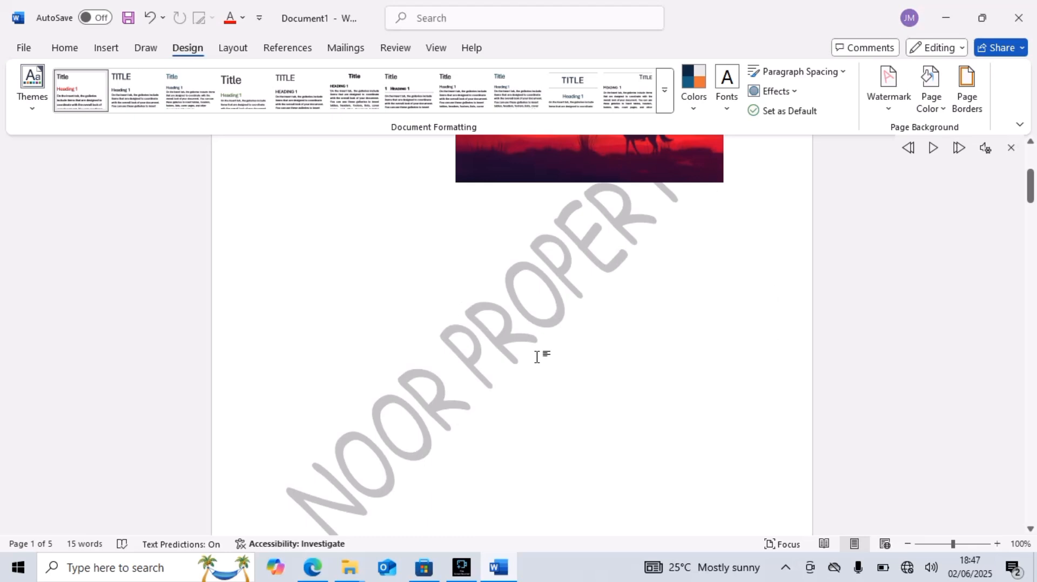
scroll(526, 367, "up", 1)
scroll(594, 324, "down", 1)
scroll(508, 267, "up", 1)
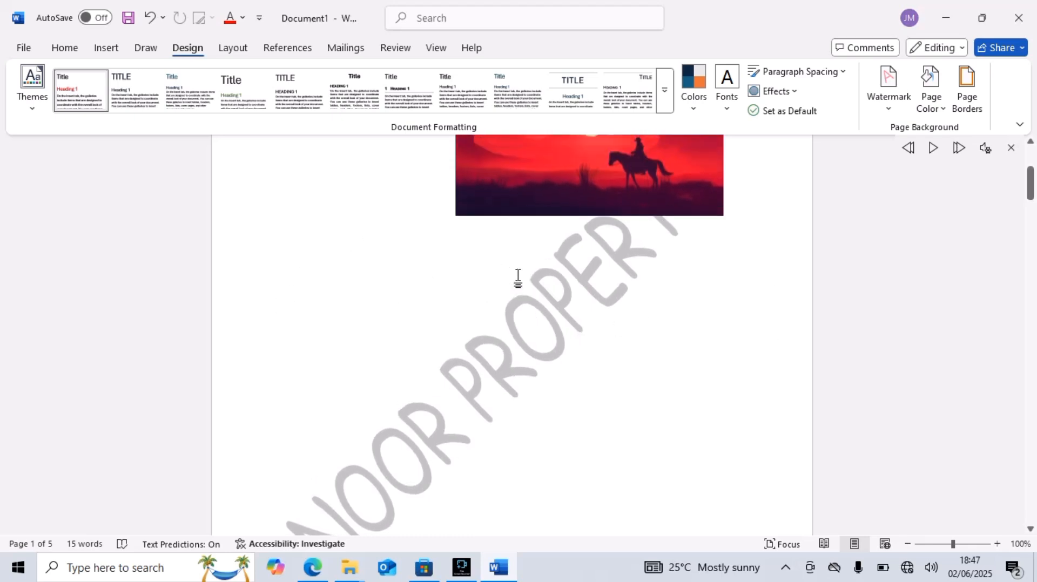
scroll(517, 278, "down", 1)
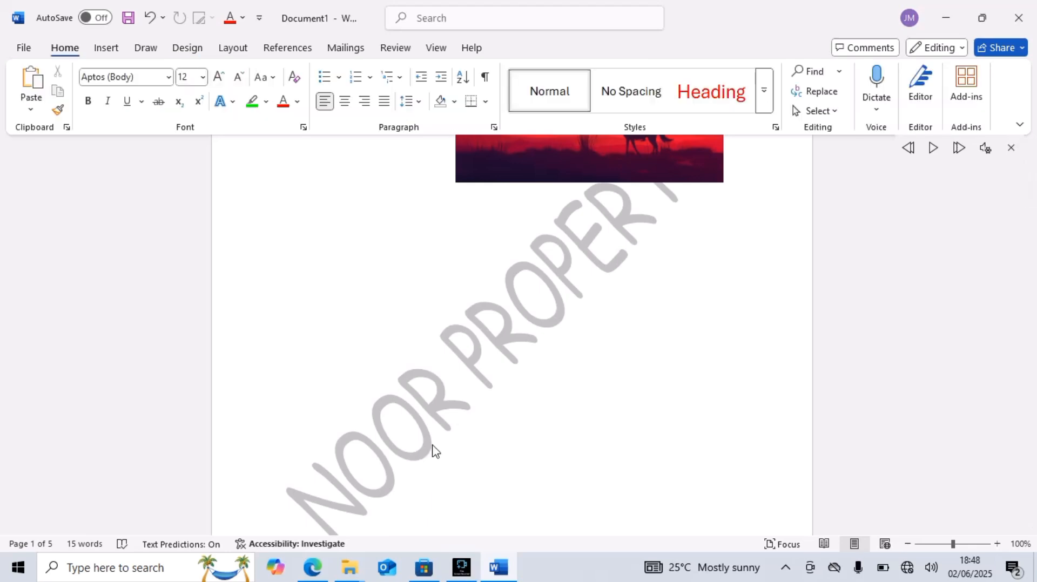
scroll(648, 12, "down", 3)
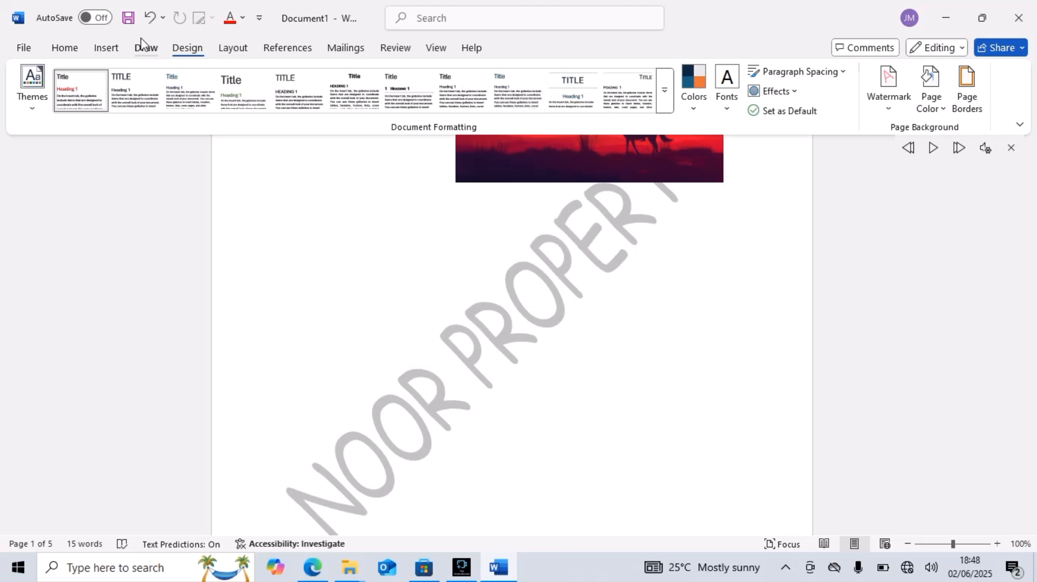
scroll(144, 40, "up", 3)
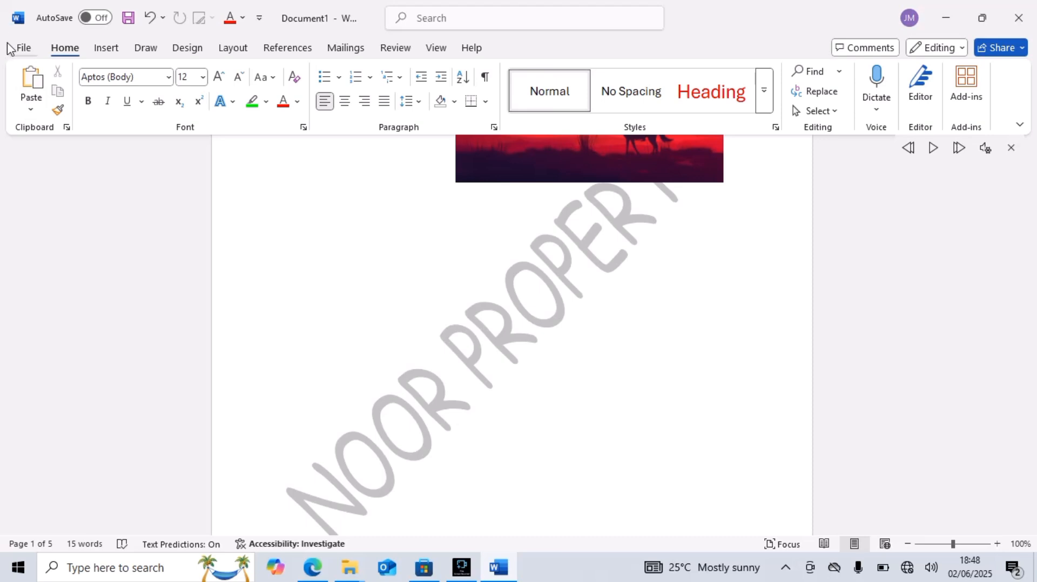
Step: Start saving the document as a new Word file named with the owner's first name followed by PROPERTY, in capitals
left_click(19, 49)
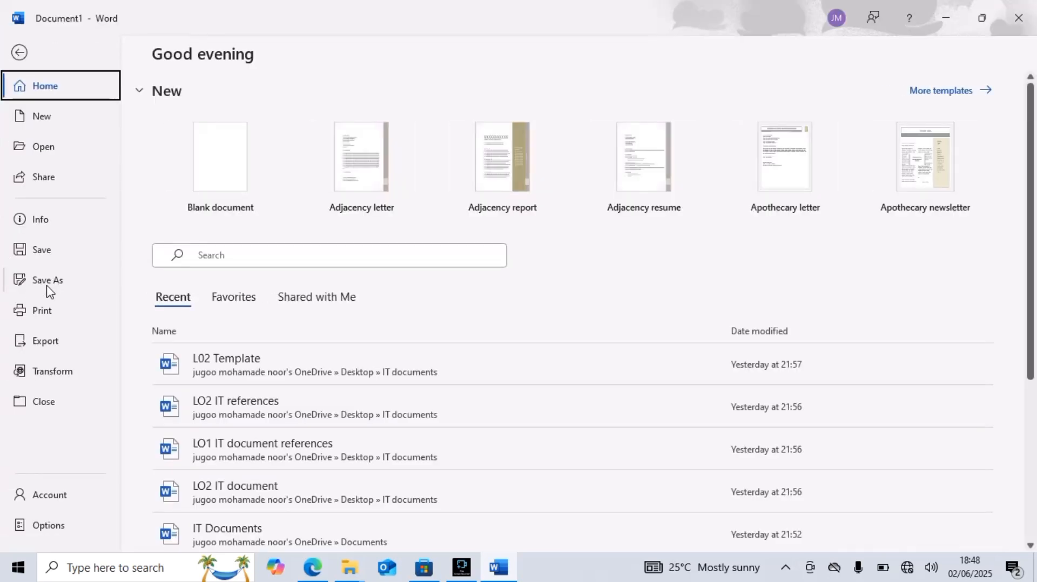
left_click(20, 53)
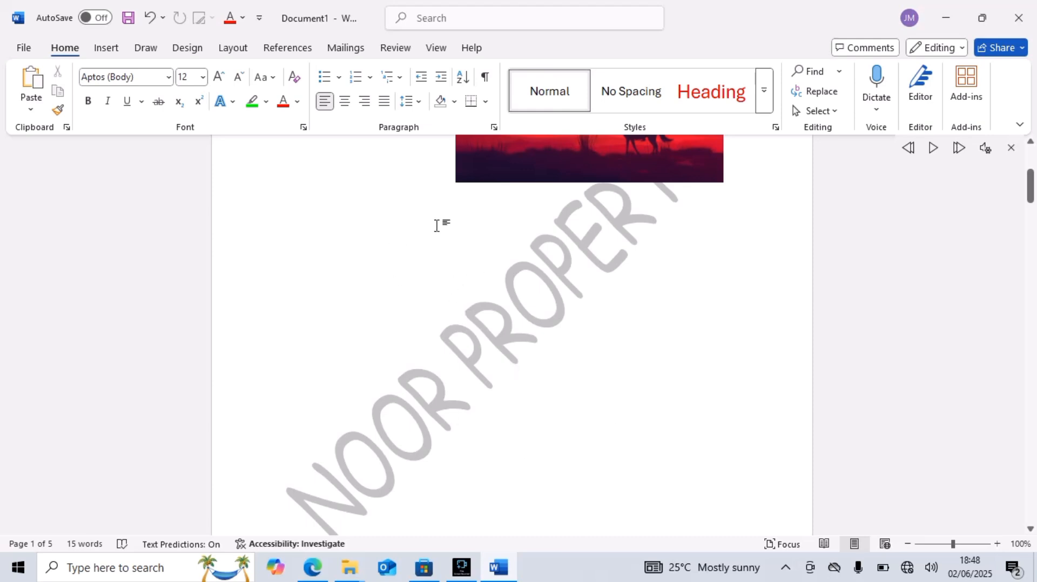
left_click(24, 47)
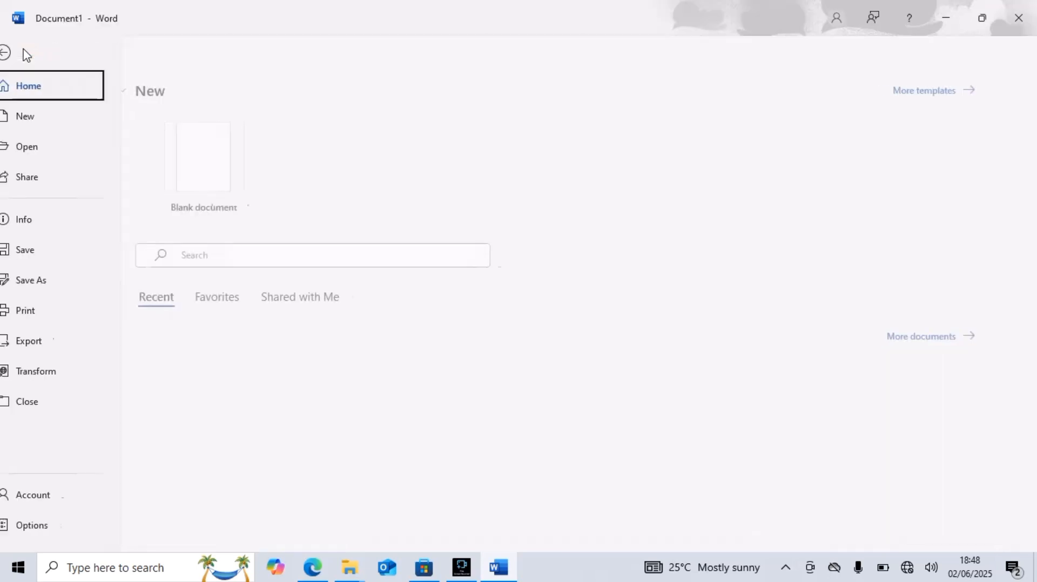
left_click(24, 281)
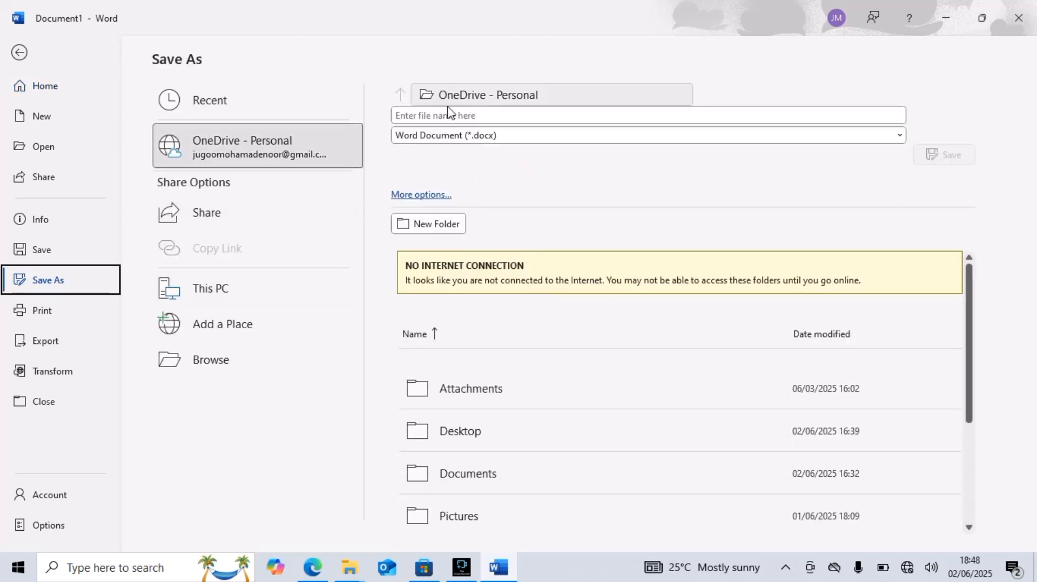
left_click(405, 115)
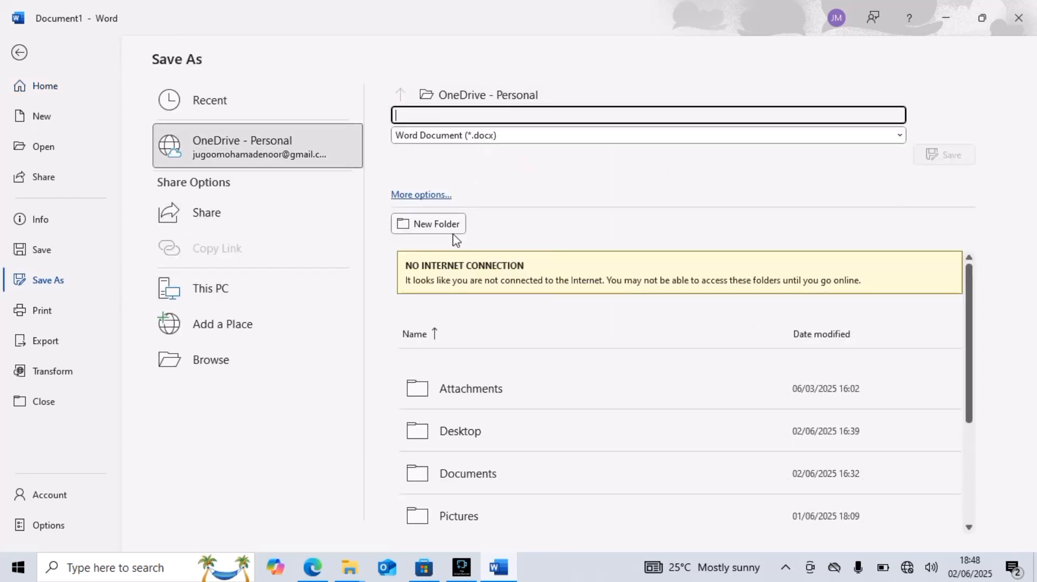
type("NOOR PROPERT")
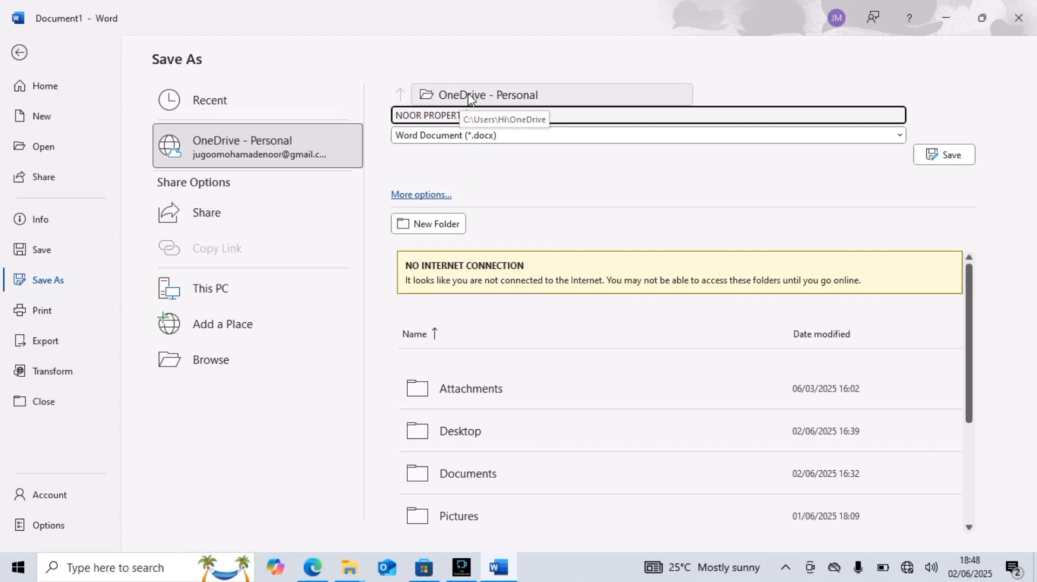
Step: Choose the Documents folder under This PC as the location and save the document there as a Word Document
left_click(486, 99)
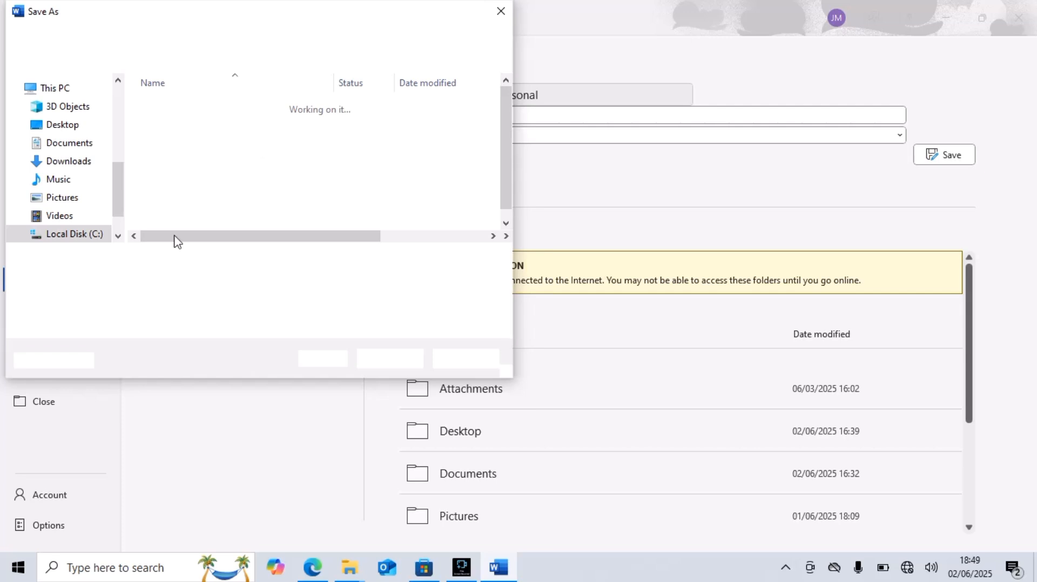
scroll(87, 158, "down", 1)
scroll(87, 157, "up", 1)
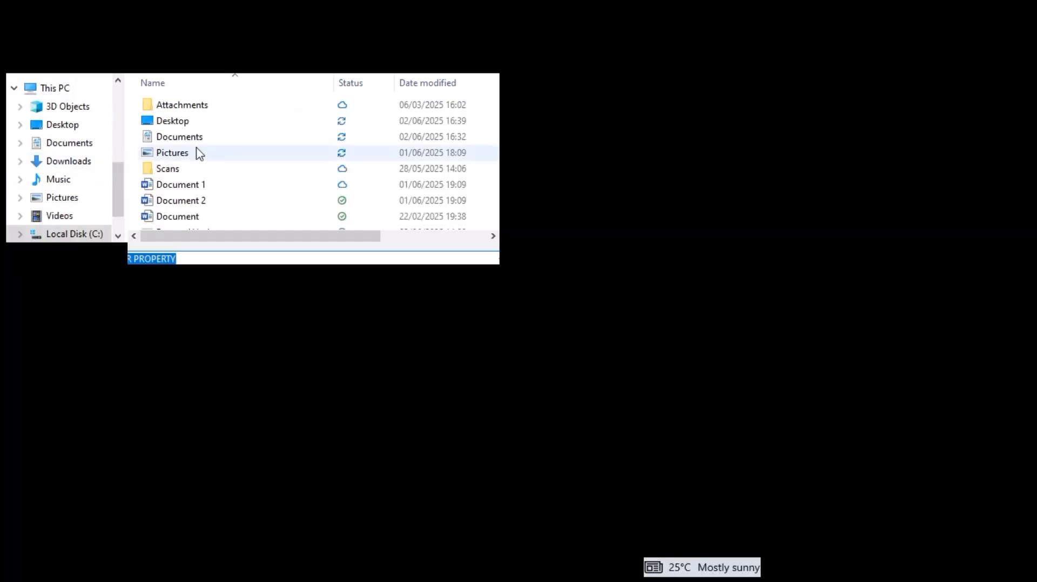
left_click(72, 145)
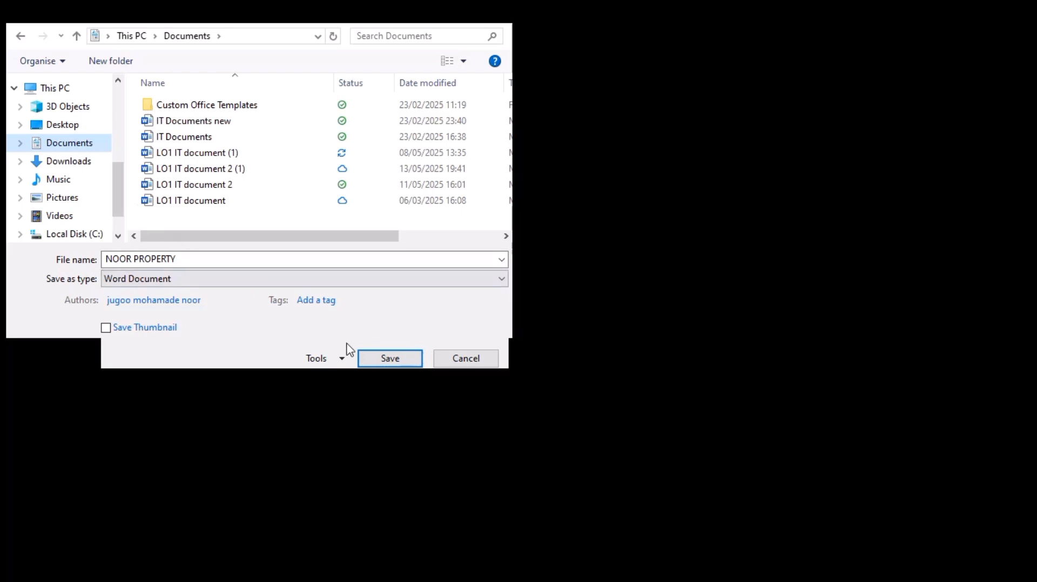
left_click(371, 359)
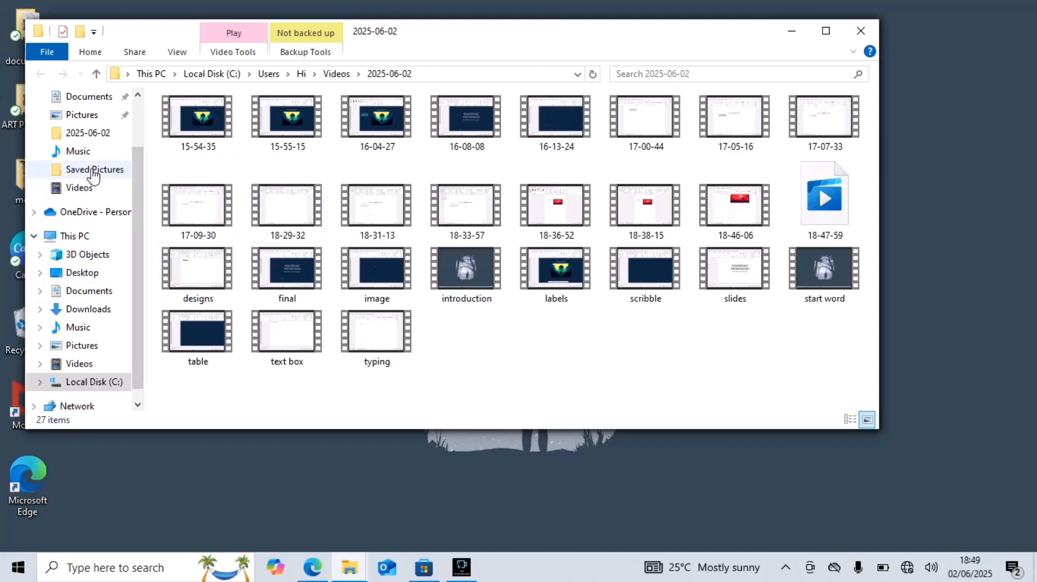
Step: In File Explorer, go to the Documents folder and reopen the newly saved PROPERTY document in Word
left_click(86, 293)
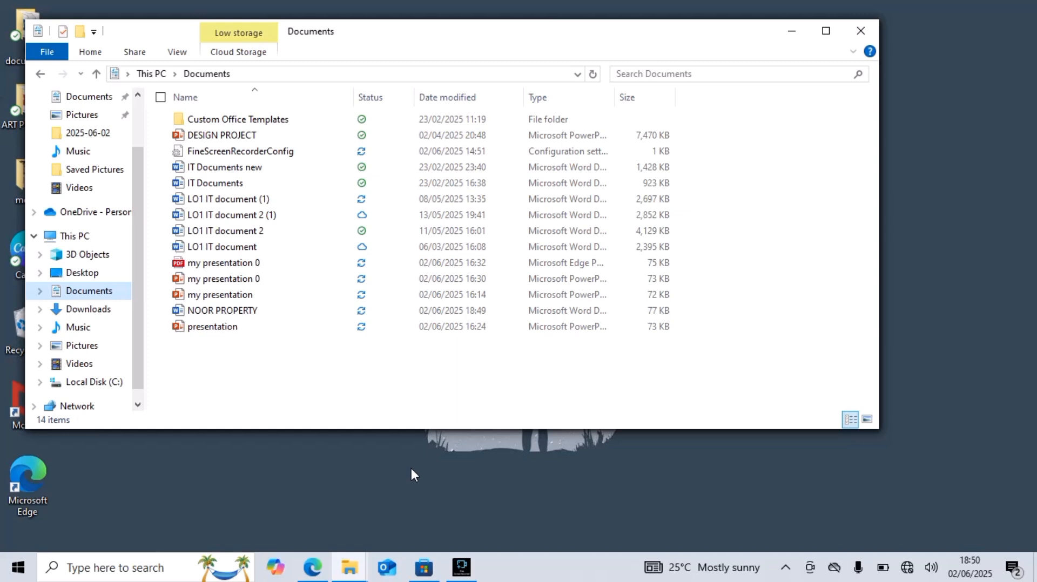
left_click(294, 313)
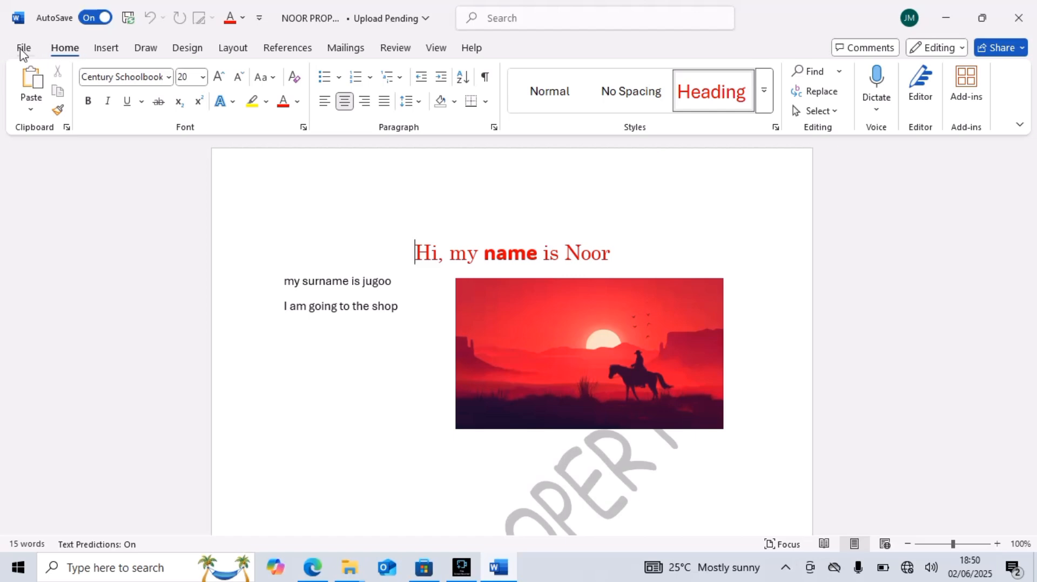
Step: Export the document as a PDF to the Documents folder under the same file name, with Standard optimization and opening after publishing
left_click(24, 52)
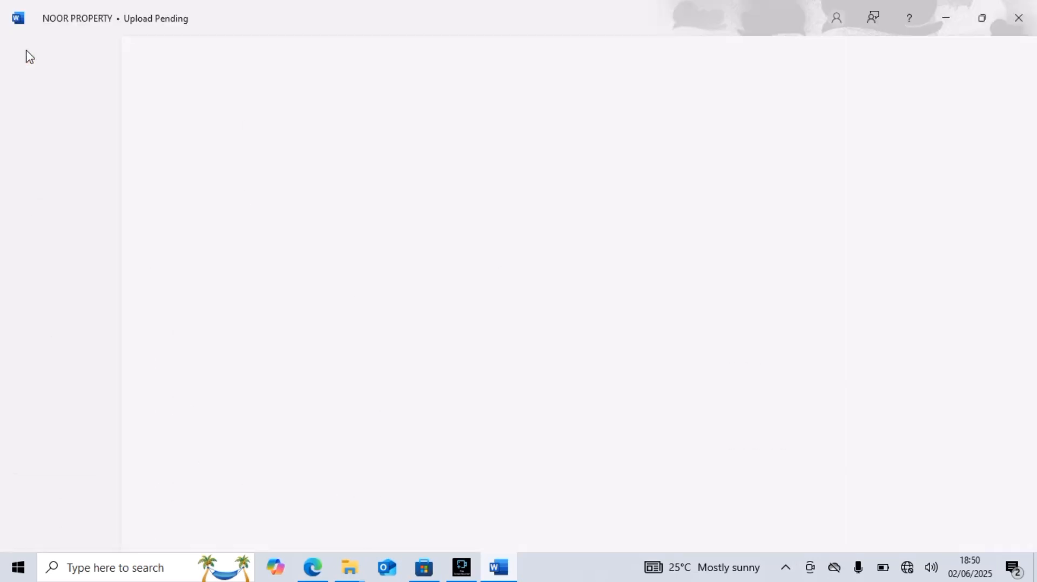
left_click(22, 53)
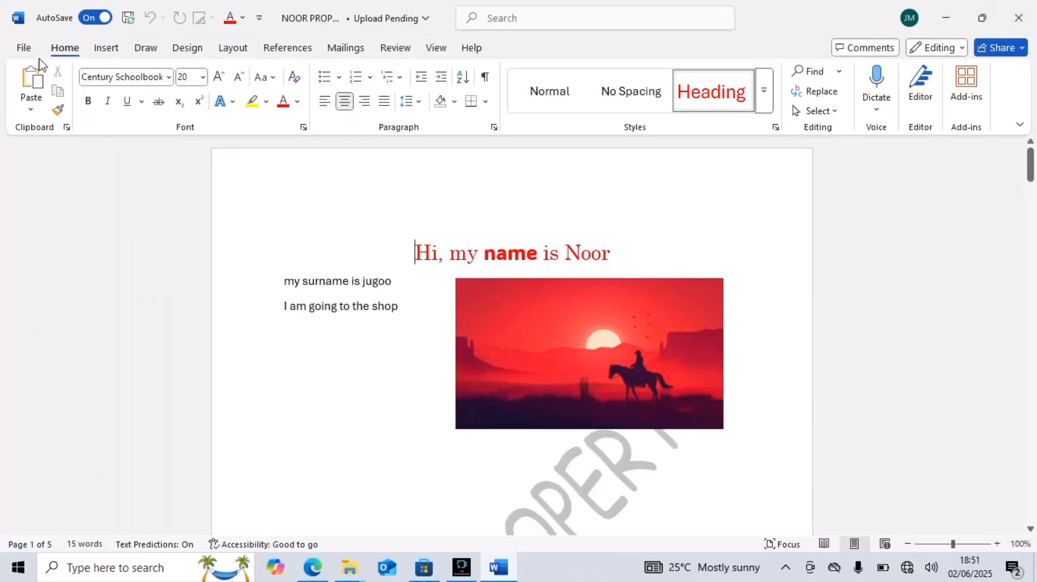
left_click(24, 50)
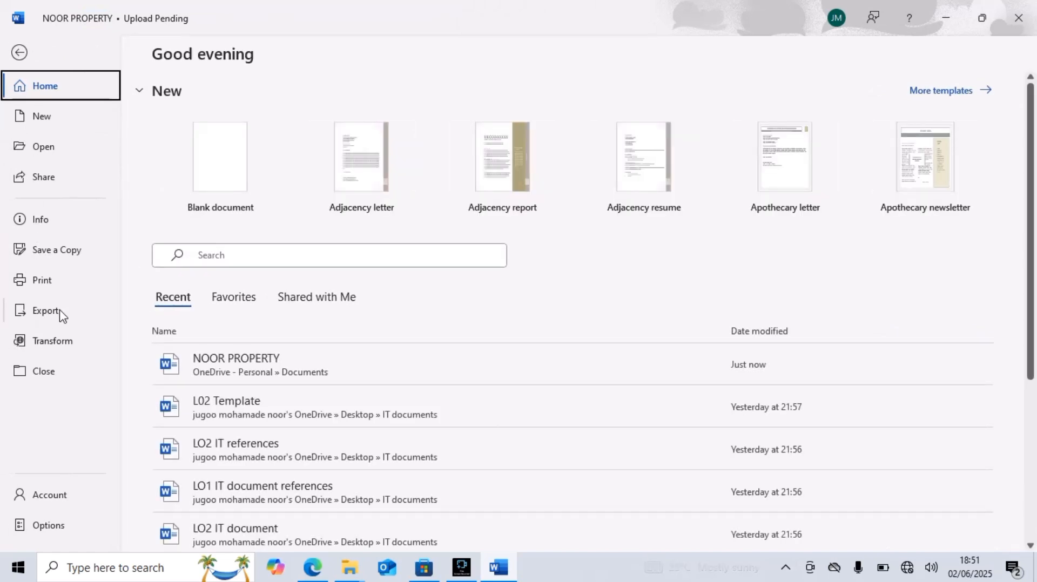
left_click(34, 313)
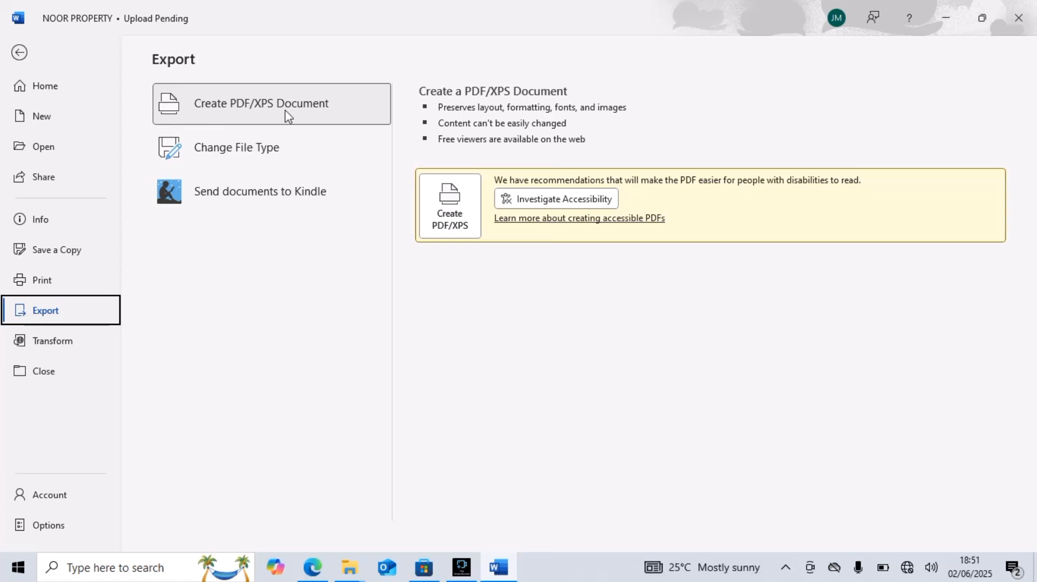
left_click(307, 118)
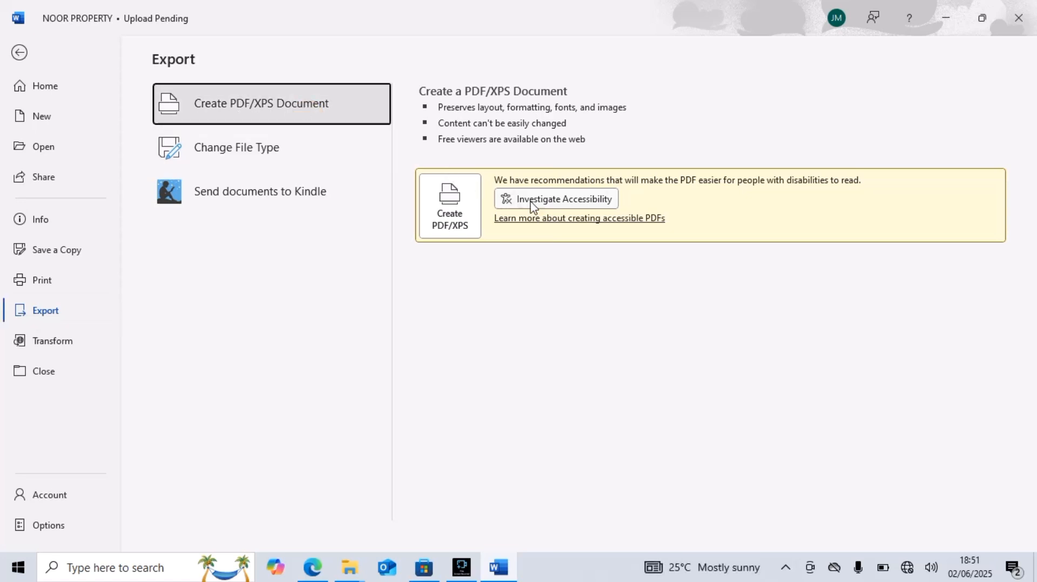
left_click(451, 212)
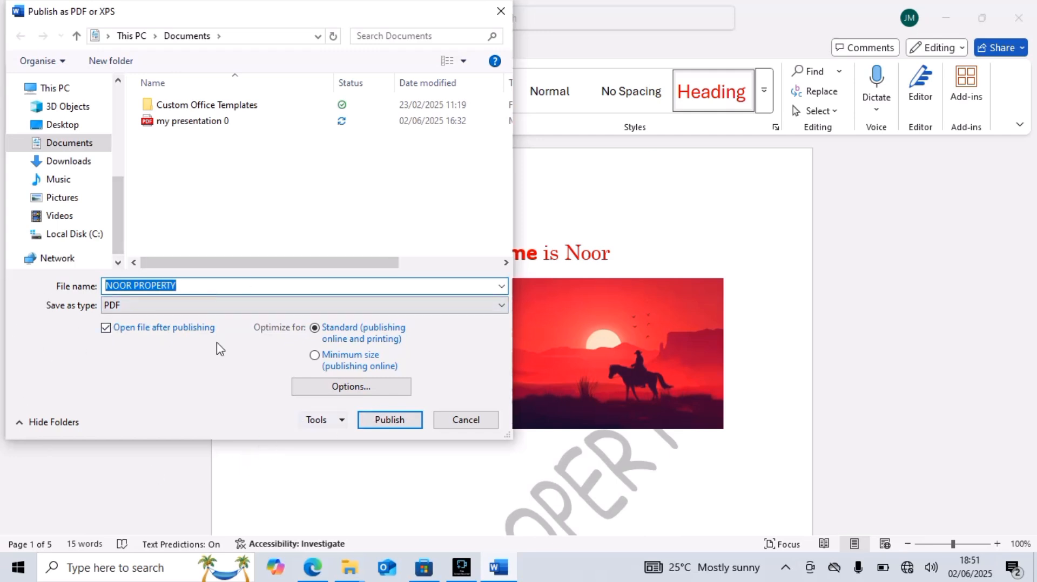
left_click(381, 421)
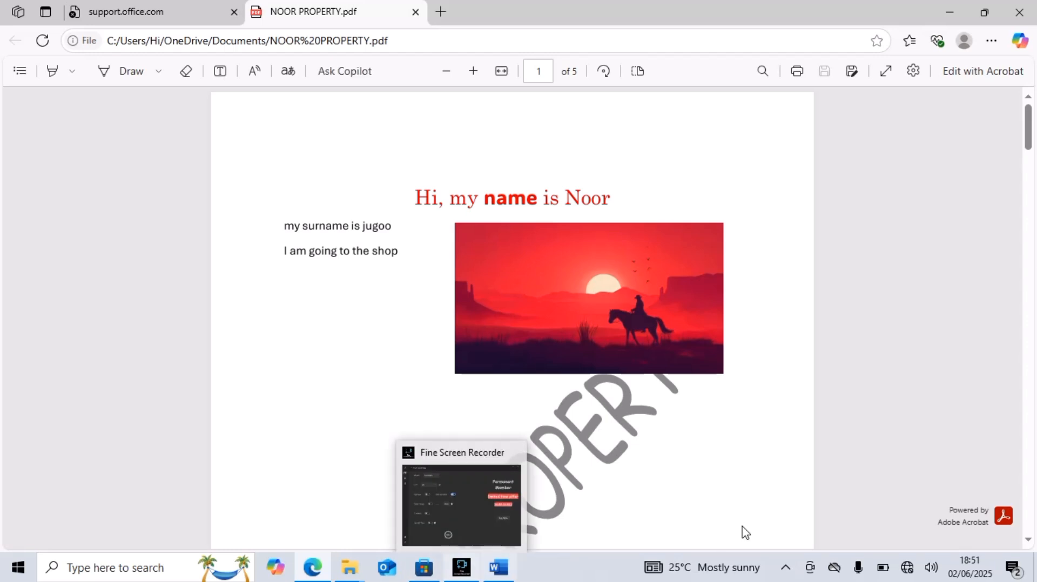
Step: Look through the published PDF in the browser, checking its pages and the diagonal watermark on page 1
scroll(934, 303, "down", 10)
scroll(975, 205, "down", 7)
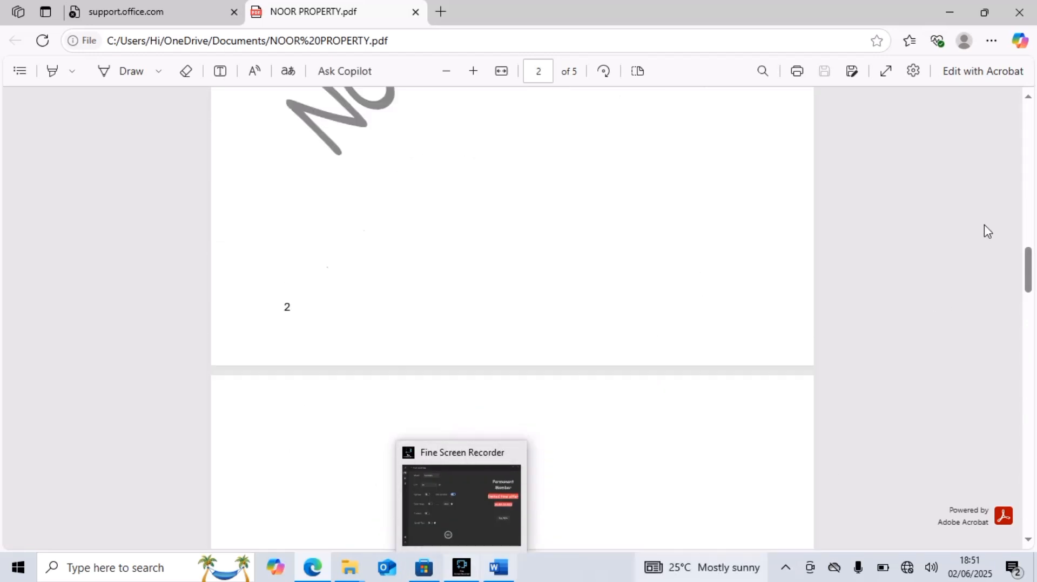
left_click_drag(1029, 272, 1028, 124)
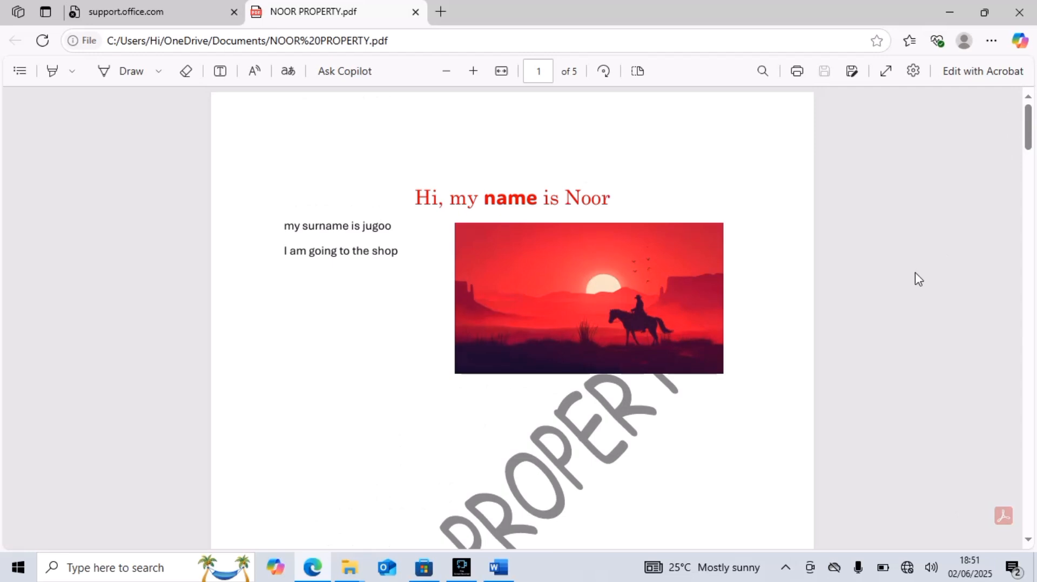
scroll(915, 274, "down", 4)
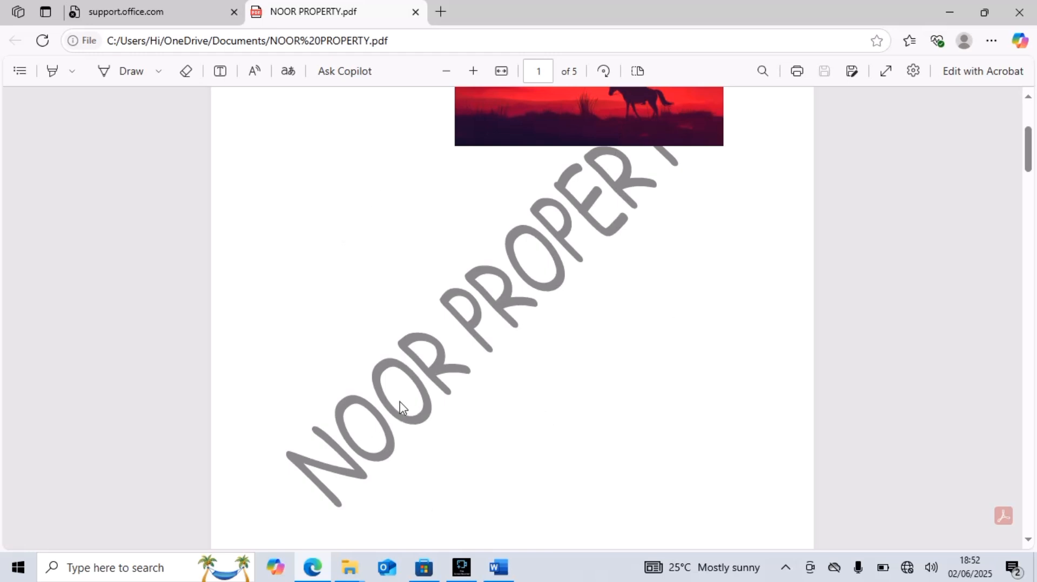
scroll(463, 381, "up", 4)
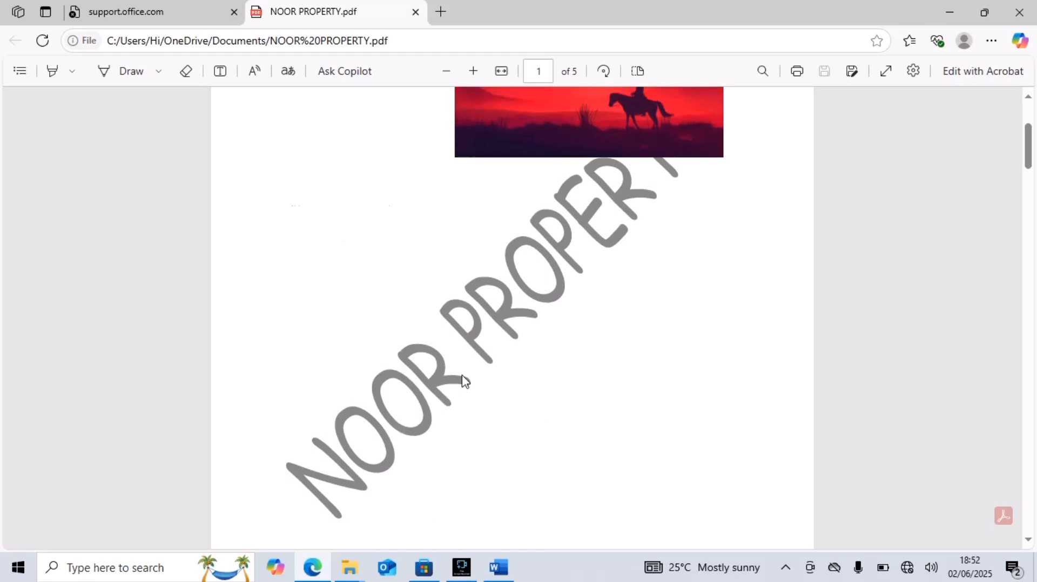